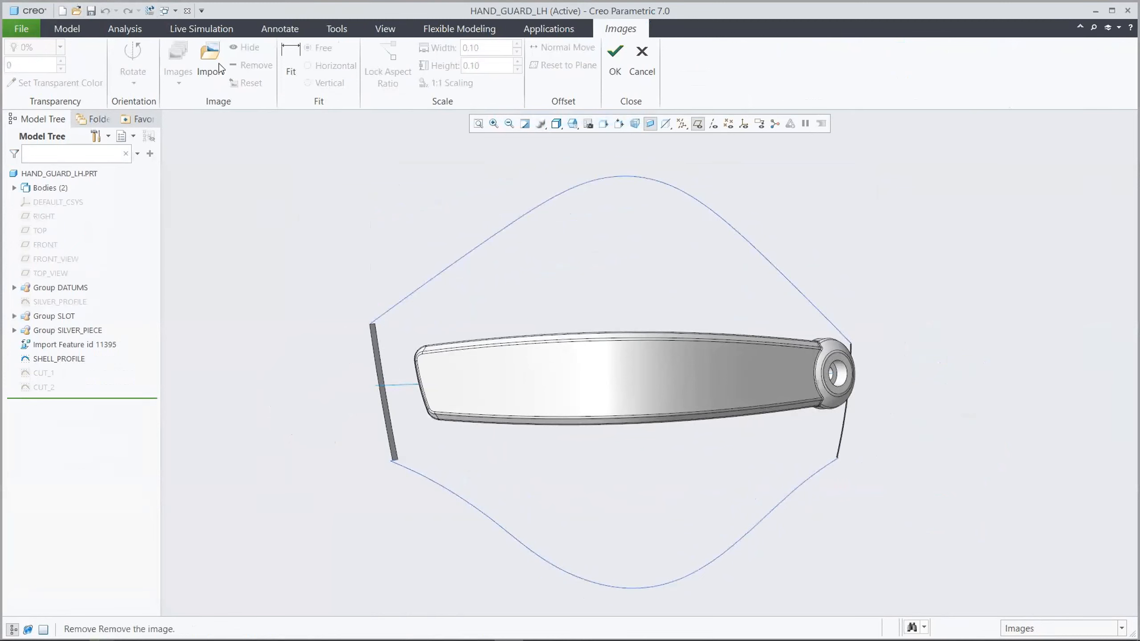
Import the image Front_View.jpg onto the FRONT_VIEW datum plane
{"action": "left_click", "coordinate": [75, 262]}
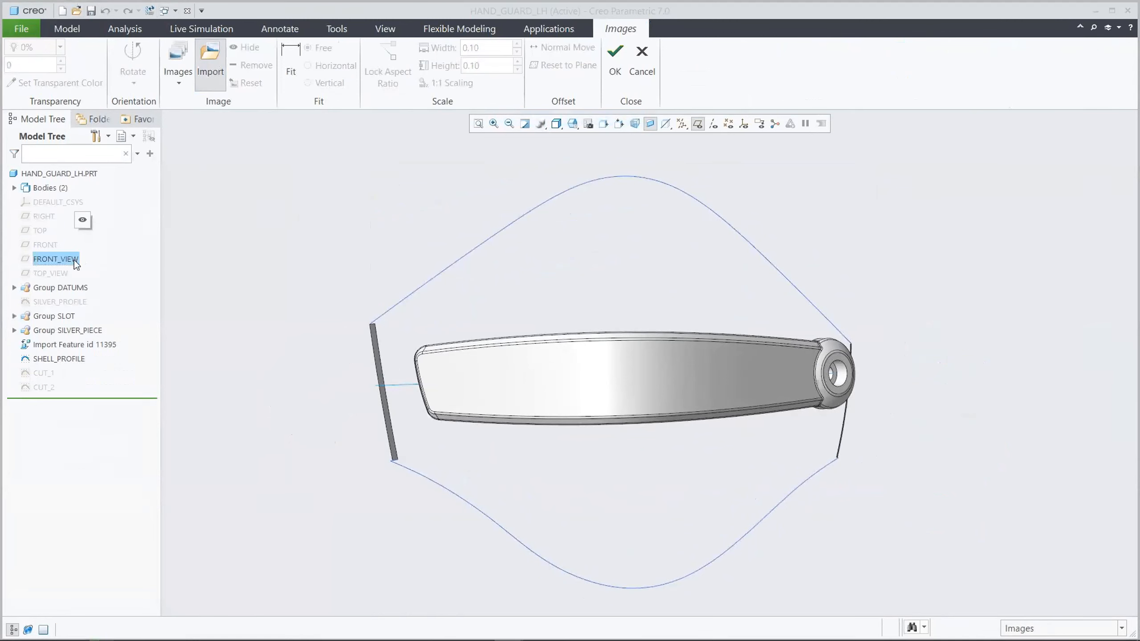
{"action": "left_click", "coordinate": [441, 241]}
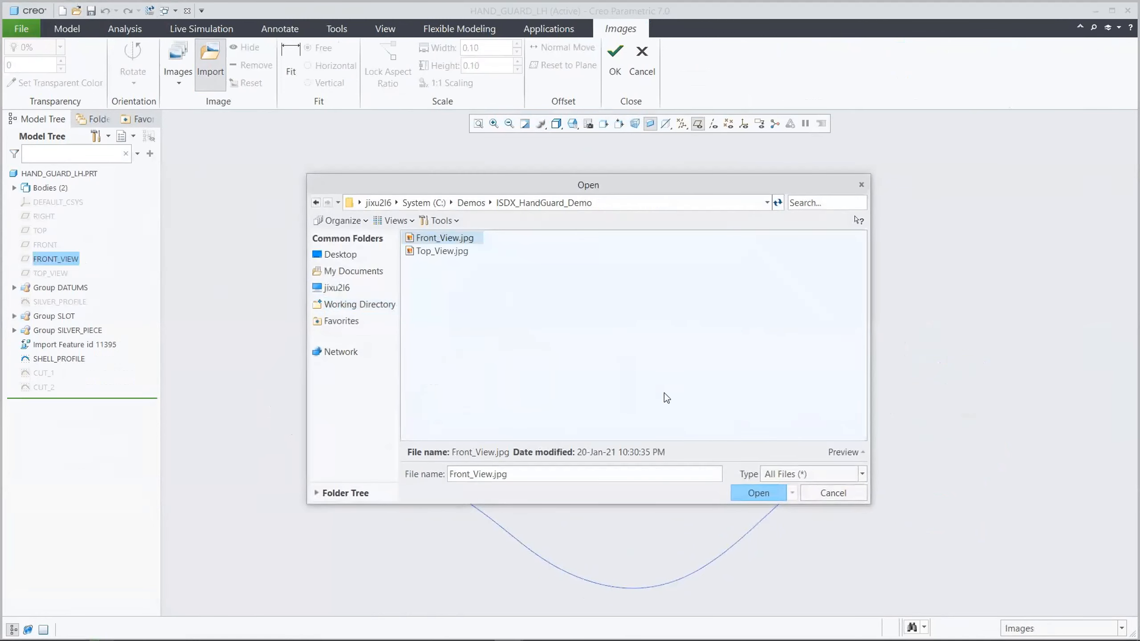
{"action": "left_click", "coordinate": [751, 490]}
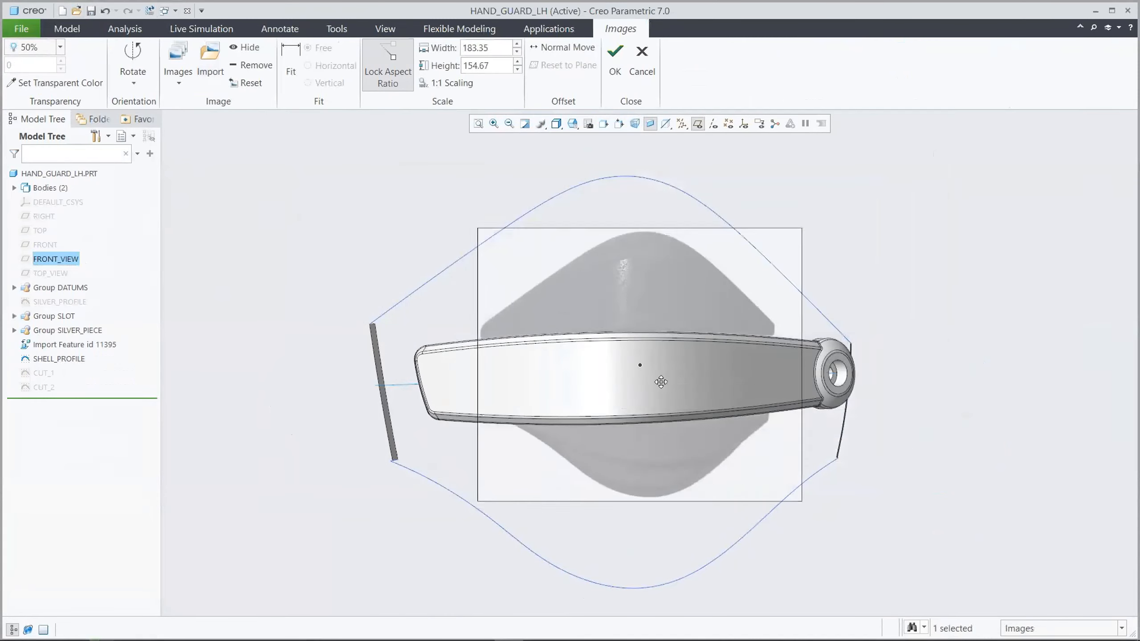
Scale the front-view image to a width of 284 with locked aspect ratio and align it with the guard's outline curves
{"action": "left_click_drag", "start_coordinate": [772, 240], "coordinate": [857, 200]}
{"action": "left_click", "coordinate": [493, 48]}
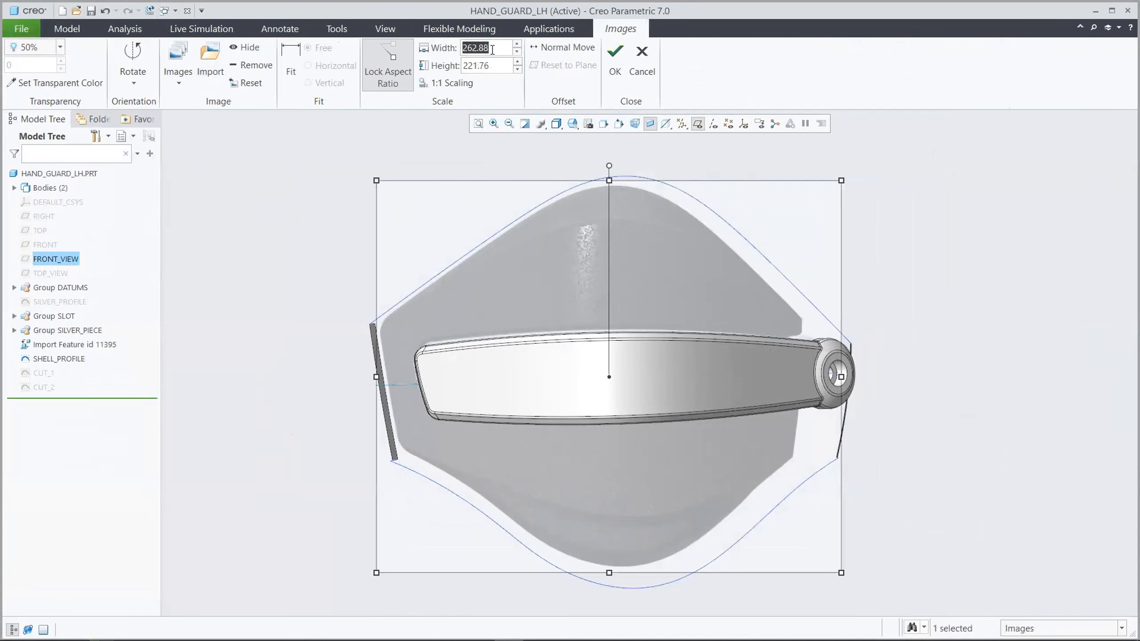
{"action": "type", "text": "284"}
{"action": "key", "text": "Return"}
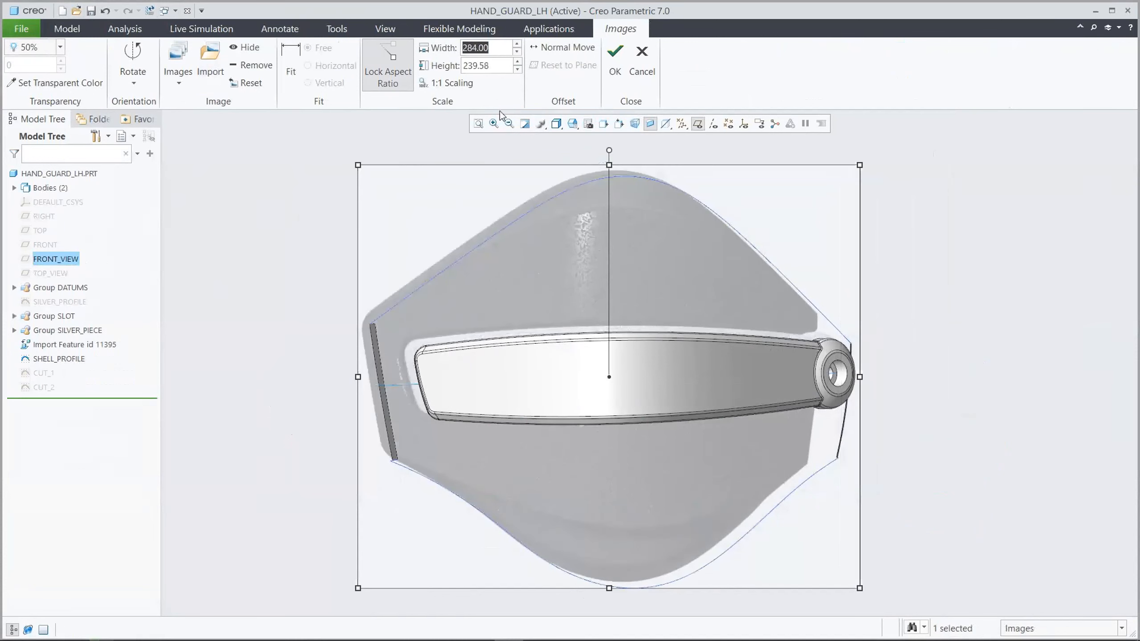
{"action": "left_click_drag", "start_coordinate": [576, 254], "coordinate": [587, 261]}
Set the front-view image's transparency to 25% and make its white background colour transparent
{"action": "left_click", "coordinate": [60, 47]}
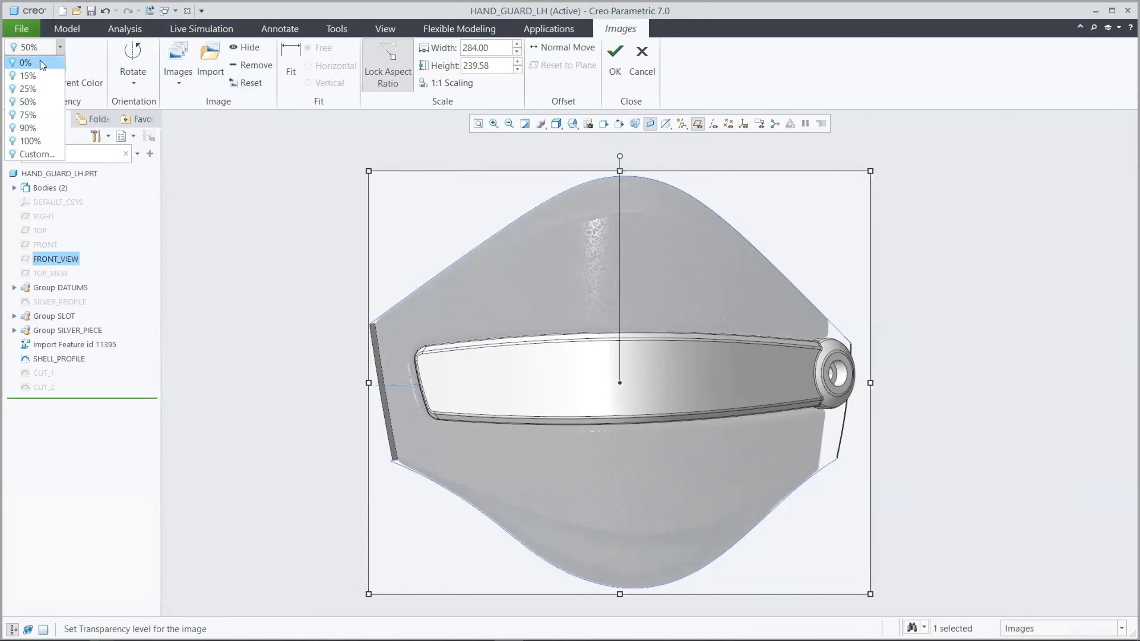
{"action": "left_click", "coordinate": [41, 77]}
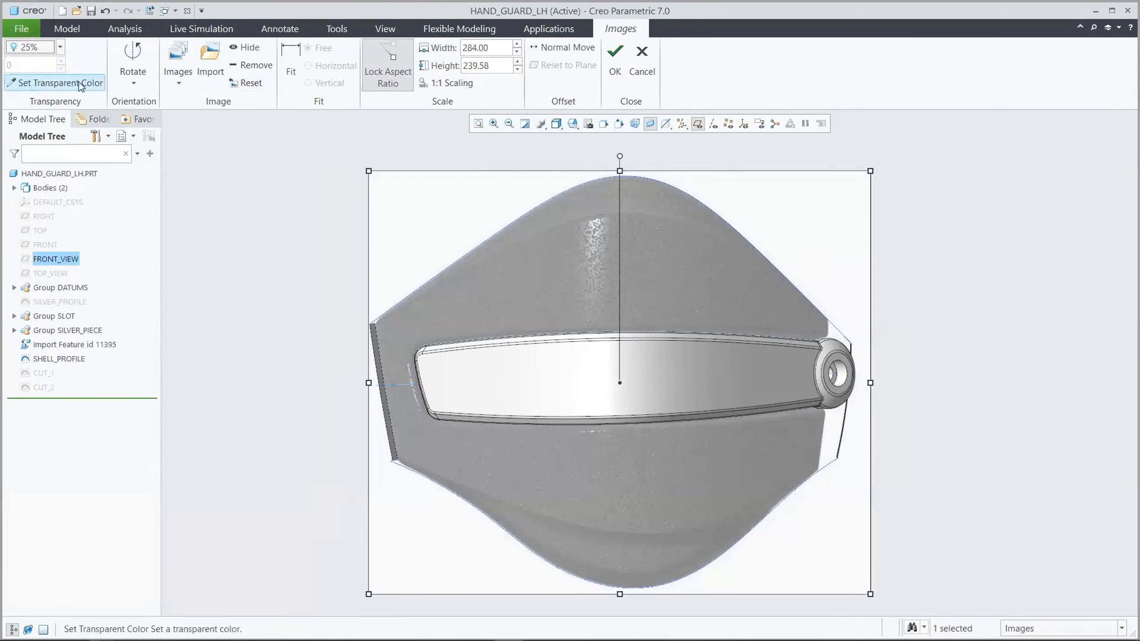
{"action": "left_click", "coordinate": [83, 82]}
{"action": "left_click", "coordinate": [402, 216]}
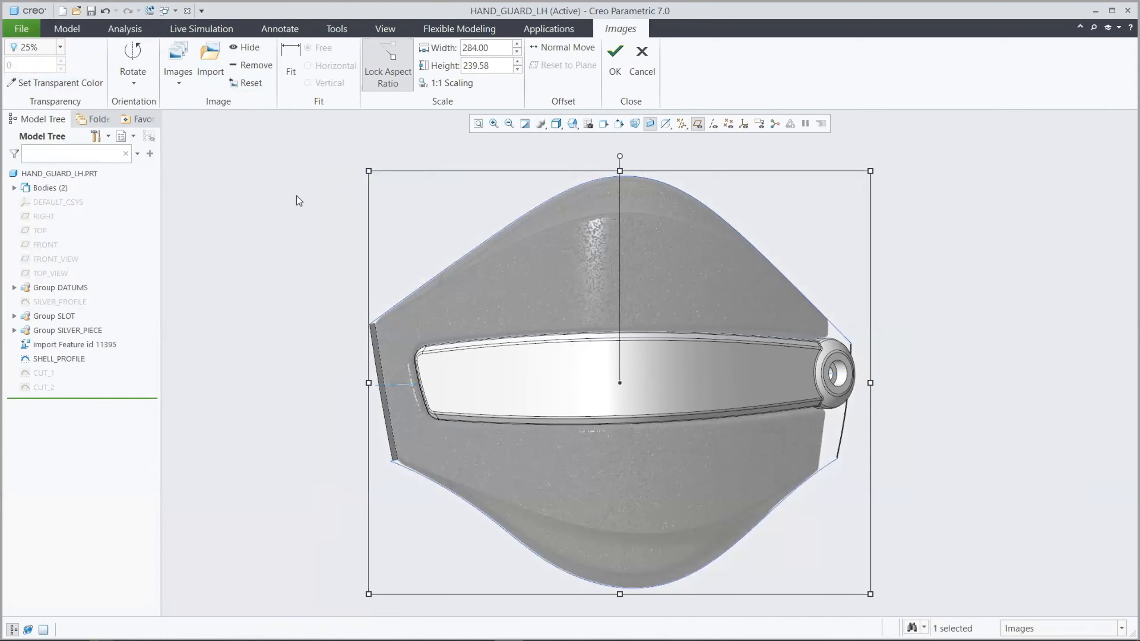
{"action": "left_click", "coordinate": [296, 197]}
Import the image Top_View.jpg onto the TOP_VIEW datum plane
{"action": "key", "text": "ctrl+d"}
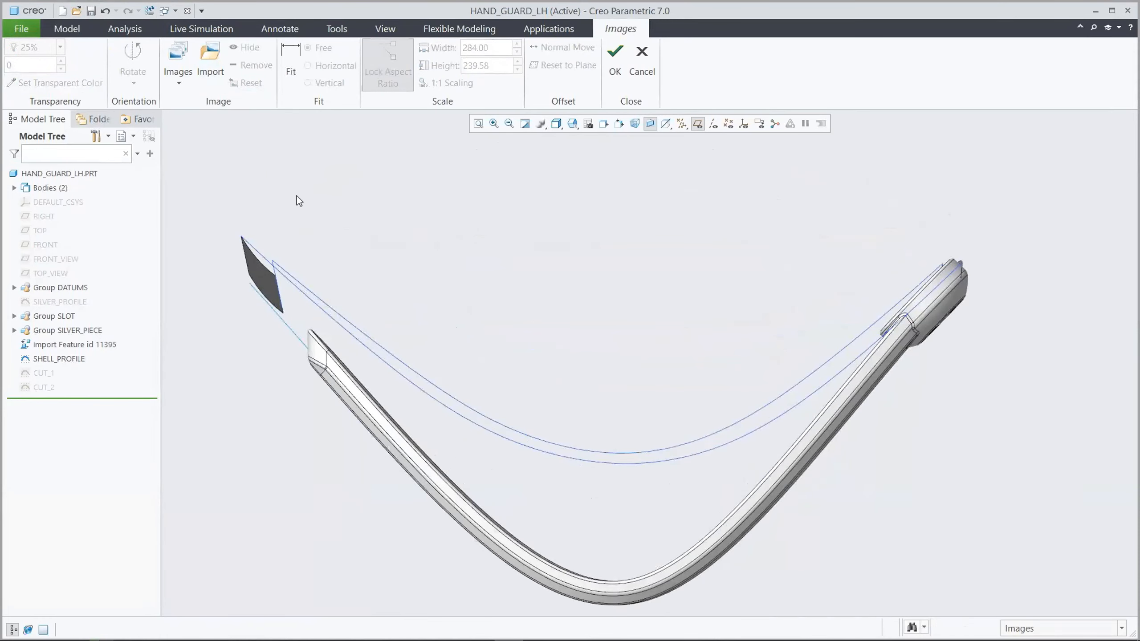
{"action": "left_click", "coordinate": [211, 56]}
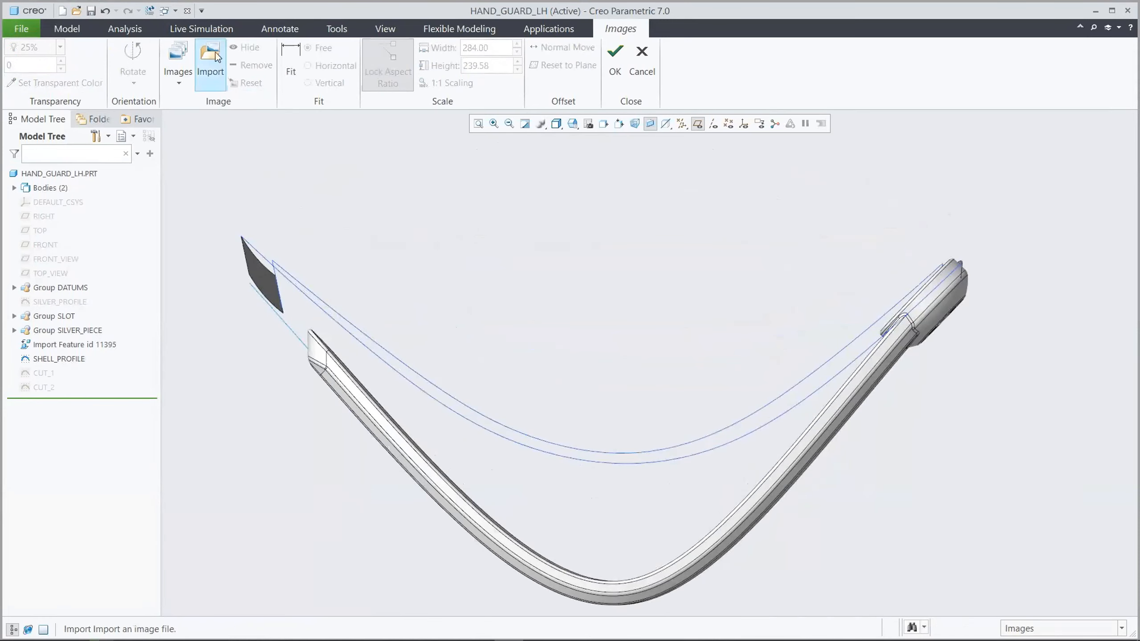
{"action": "left_click", "coordinate": [58, 274]}
{"action": "left_click", "coordinate": [346, 304]}
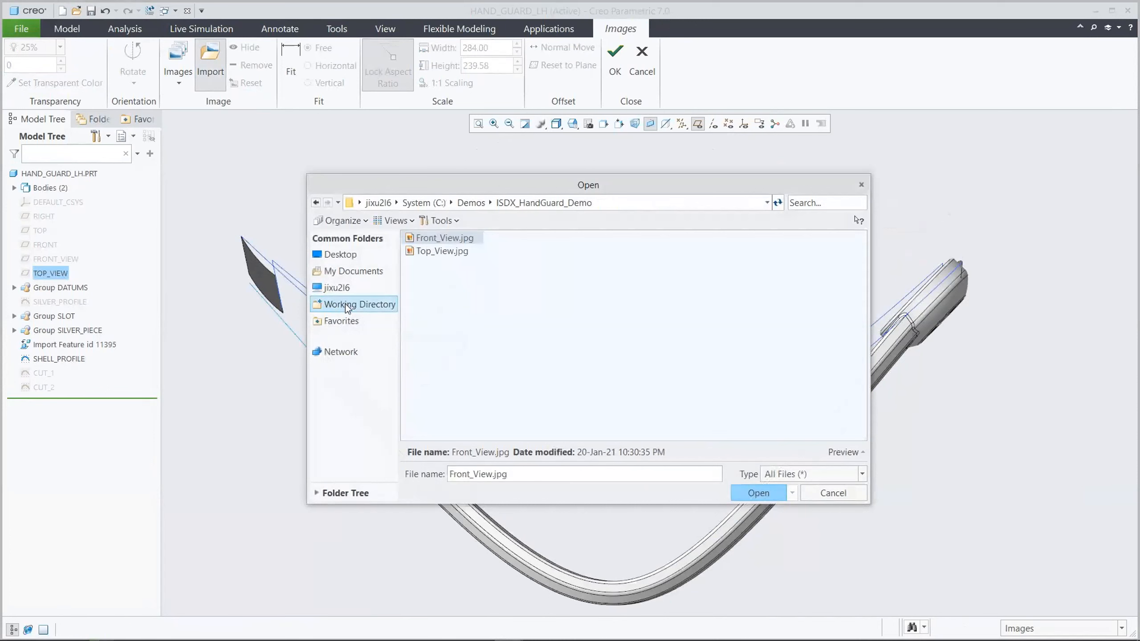
{"action": "left_click", "coordinate": [444, 252]}
{"action": "left_click", "coordinate": [748, 488]}
Rotate the top-view image 90 degrees so it has the same orientation as the guard model
{"action": "left_click_drag", "start_coordinate": [748, 488], "coordinate": [544, 199]}
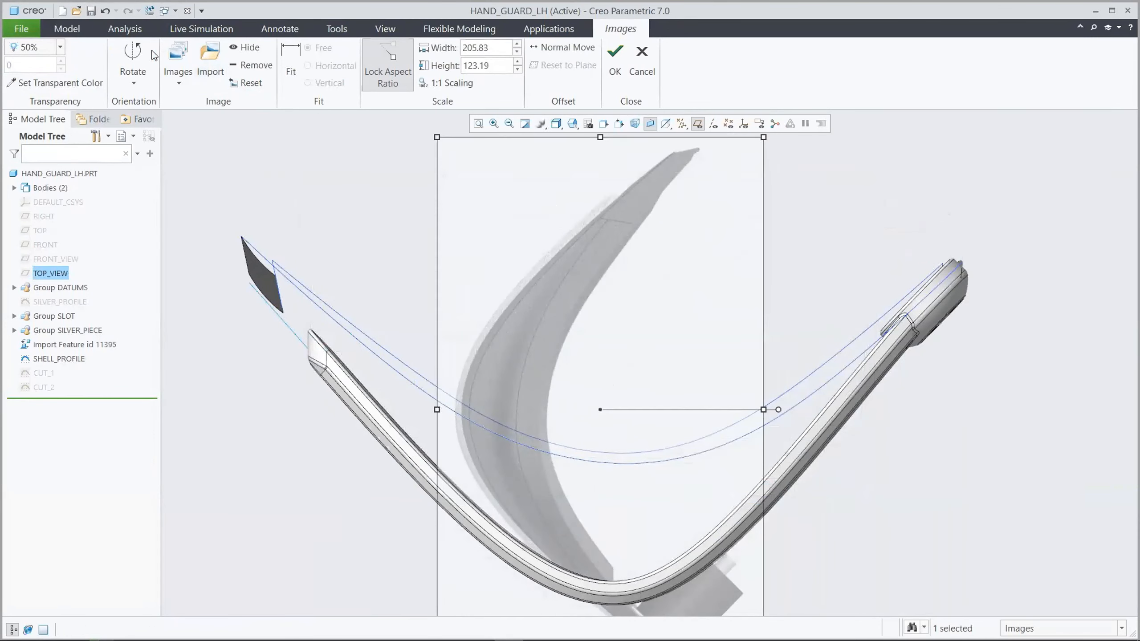
{"action": "left_click", "coordinate": [140, 60]}
{"action": "left_click", "coordinate": [168, 98]}
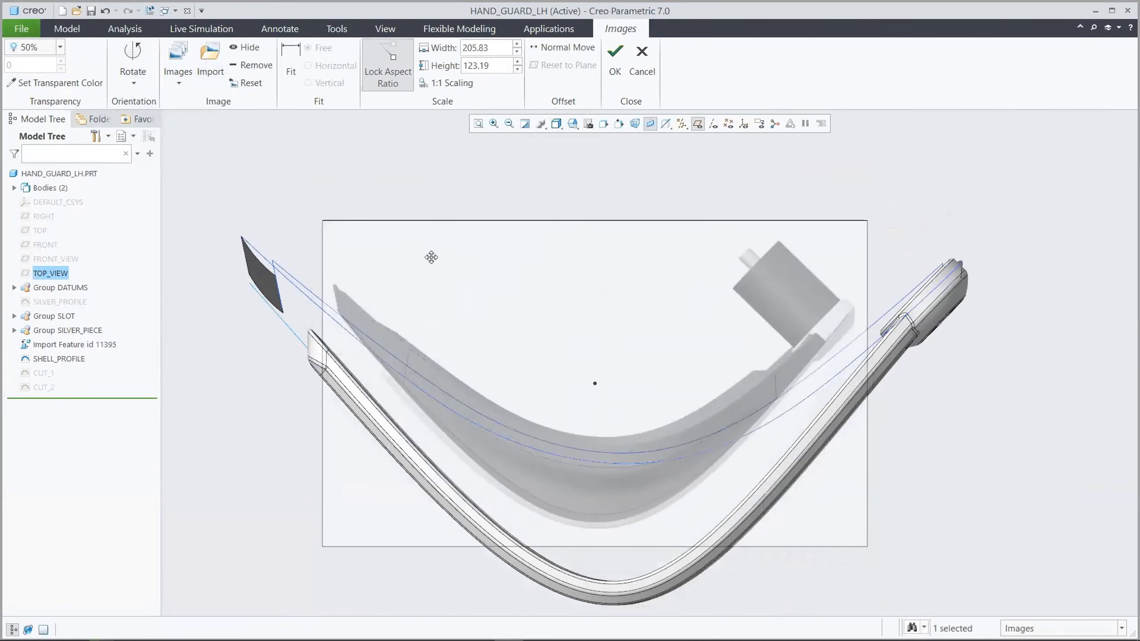
Scale the top-view image to a width of 285.5 and align it with the guard's end piece and profile curves
{"action": "left_click_drag", "start_coordinate": [855, 207], "coordinate": [920, 168]}
{"action": "double_click", "coordinate": [496, 46]}
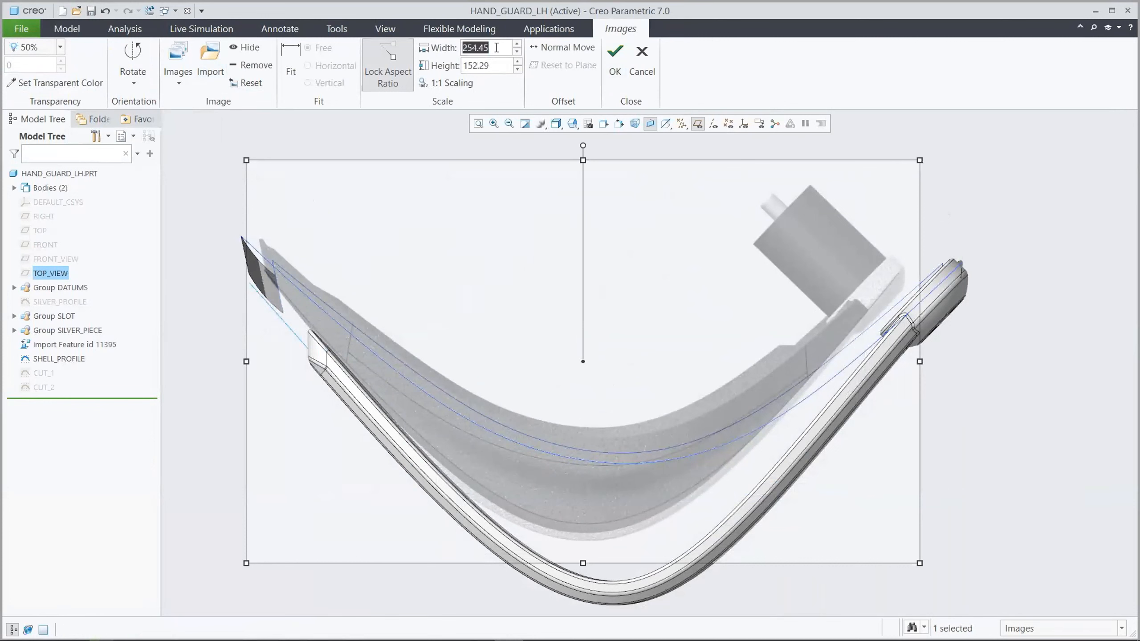
{"action": "type", "text": "285.5"}
{"action": "key", "text": "Return"}
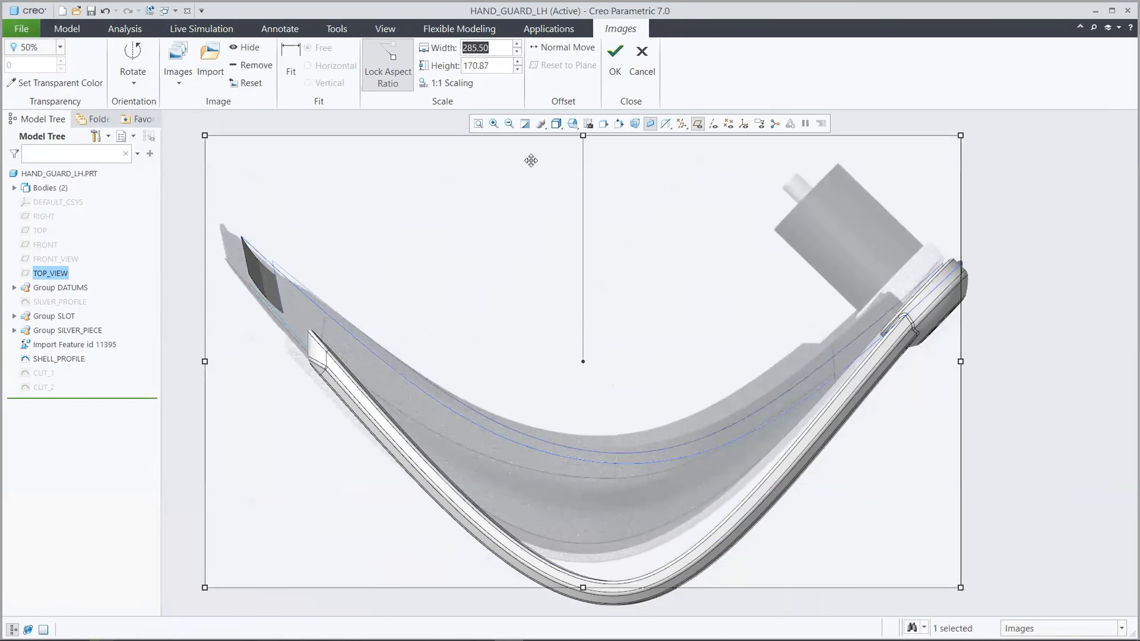
{"action": "left_click_drag", "start_coordinate": [540, 256], "coordinate": [567, 272]}
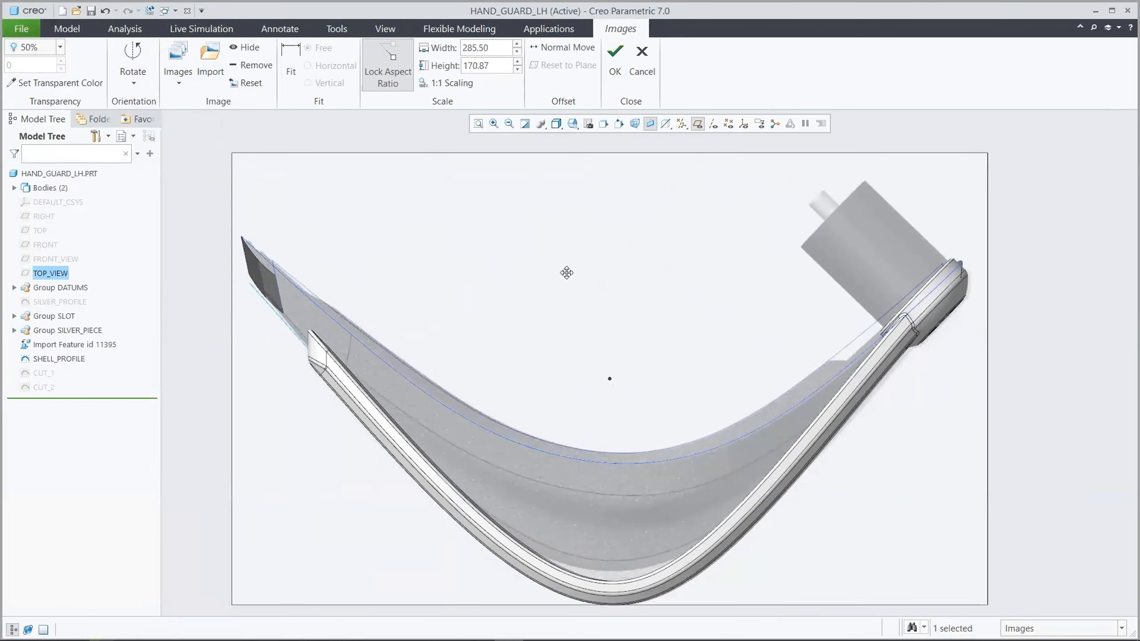
Set the top-view image's transparency to 25%, make its white background transparent, and finish placing the images
{"action": "left_click", "coordinate": [60, 47]}
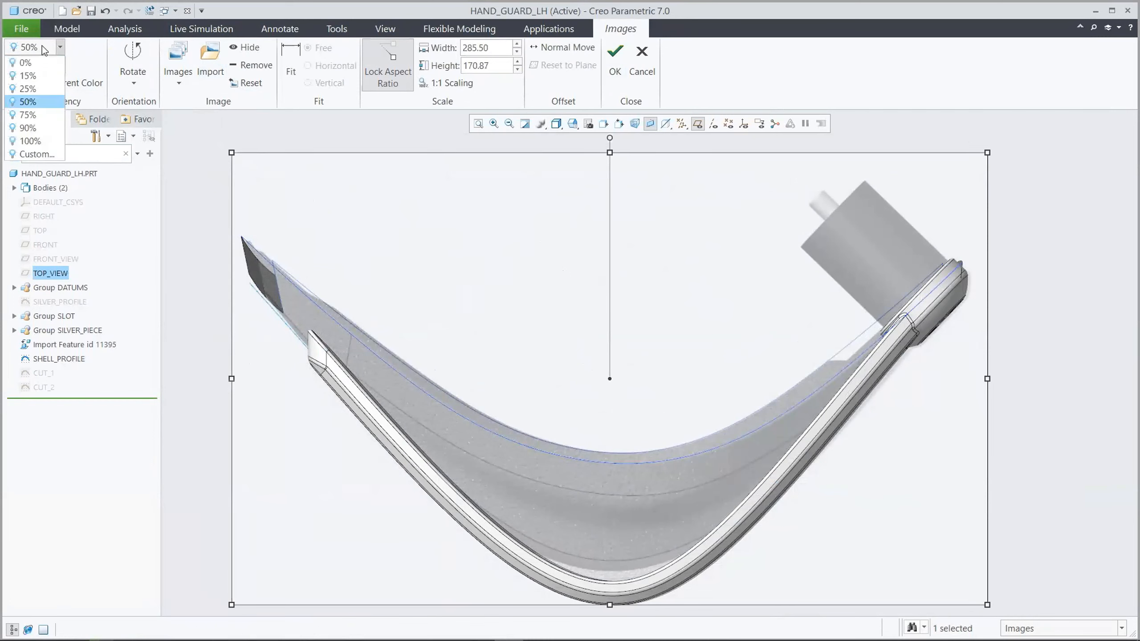
{"action": "left_click", "coordinate": [27, 89]}
{"action": "left_click", "coordinate": [72, 81]}
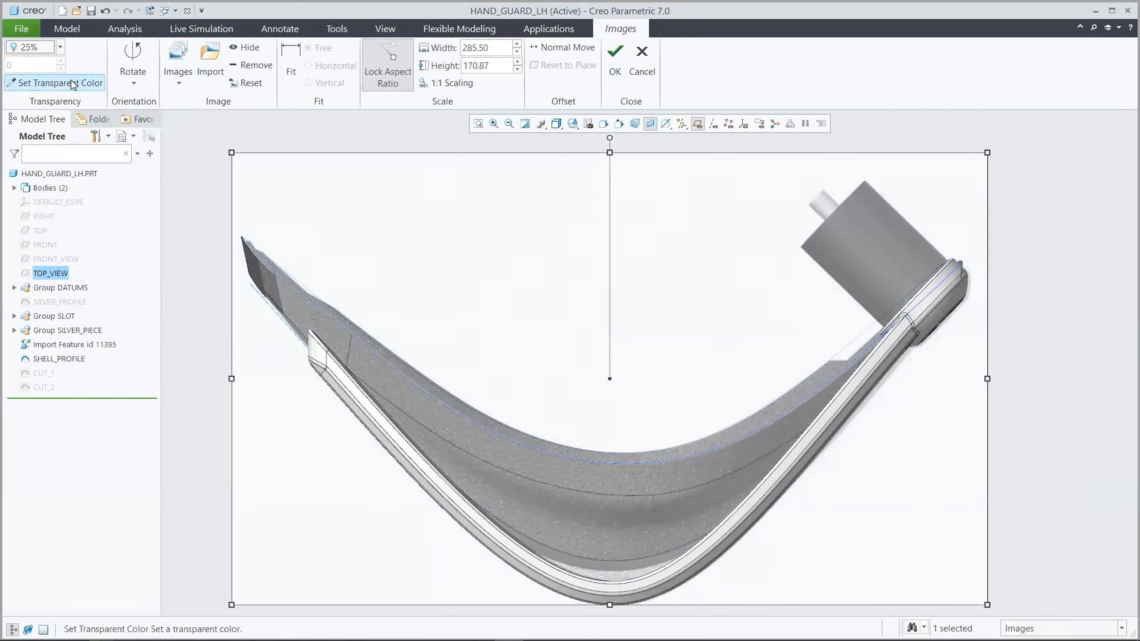
{"action": "left_click", "coordinate": [282, 177]}
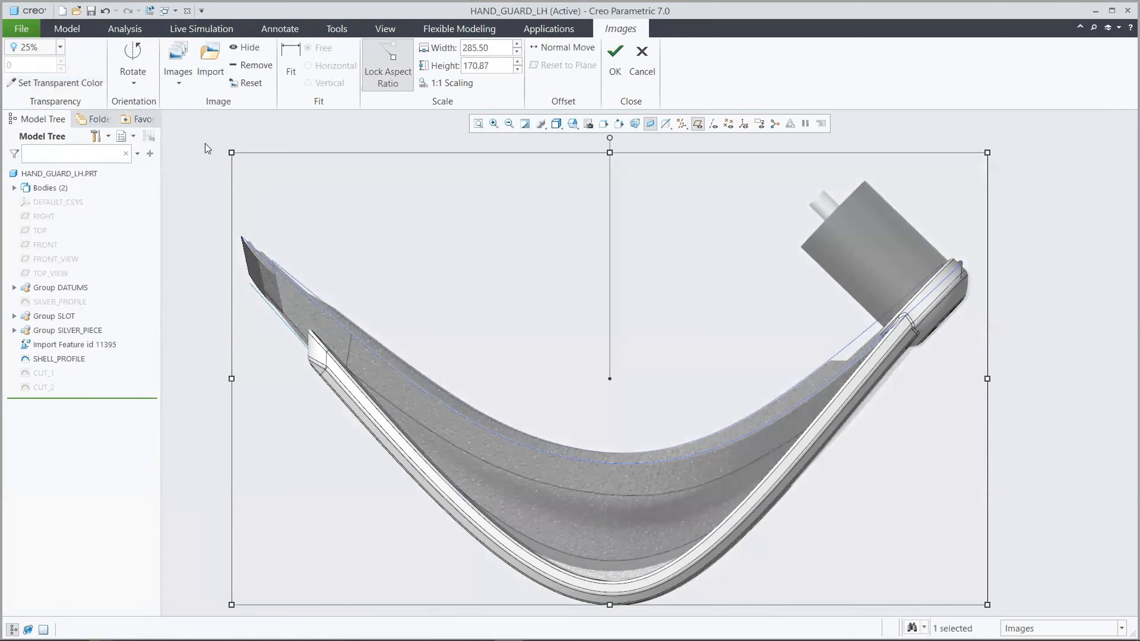
{"action": "left_click", "coordinate": [205, 144]}
{"action": "key", "text": "ctrl+d"}
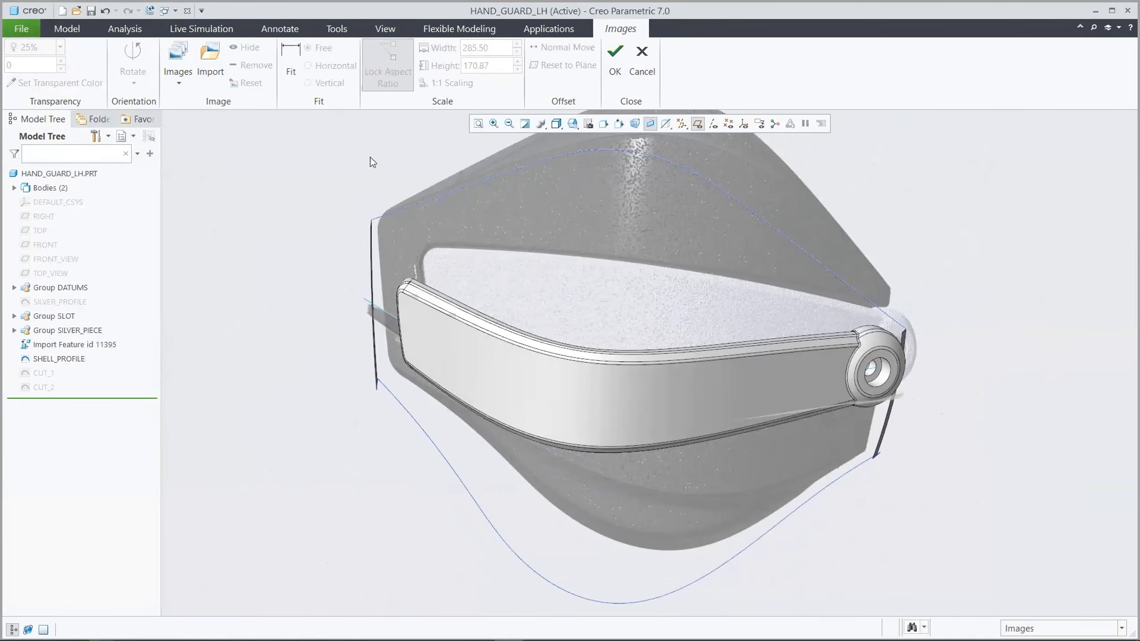
{"action": "left_click", "coordinate": [615, 59]}
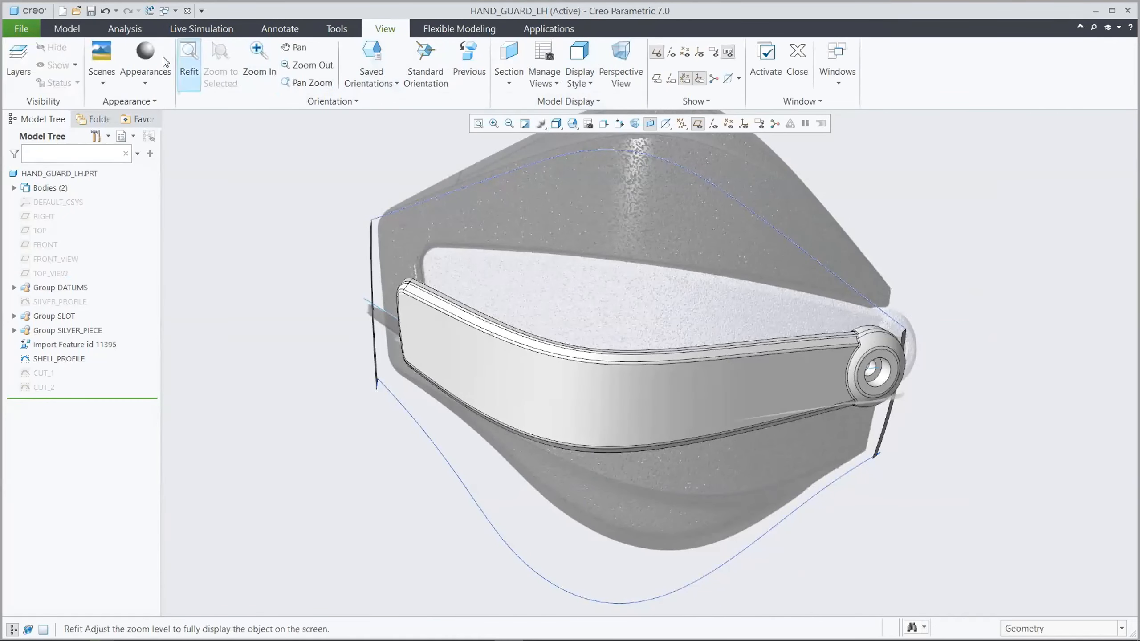
Hide the SILVER body so the reference images and datum curves are unobstructed
{"action": "left_click", "coordinate": [67, 28]}
{"action": "left_click", "coordinate": [14, 188]}
{"action": "left_click", "coordinate": [55, 217]}
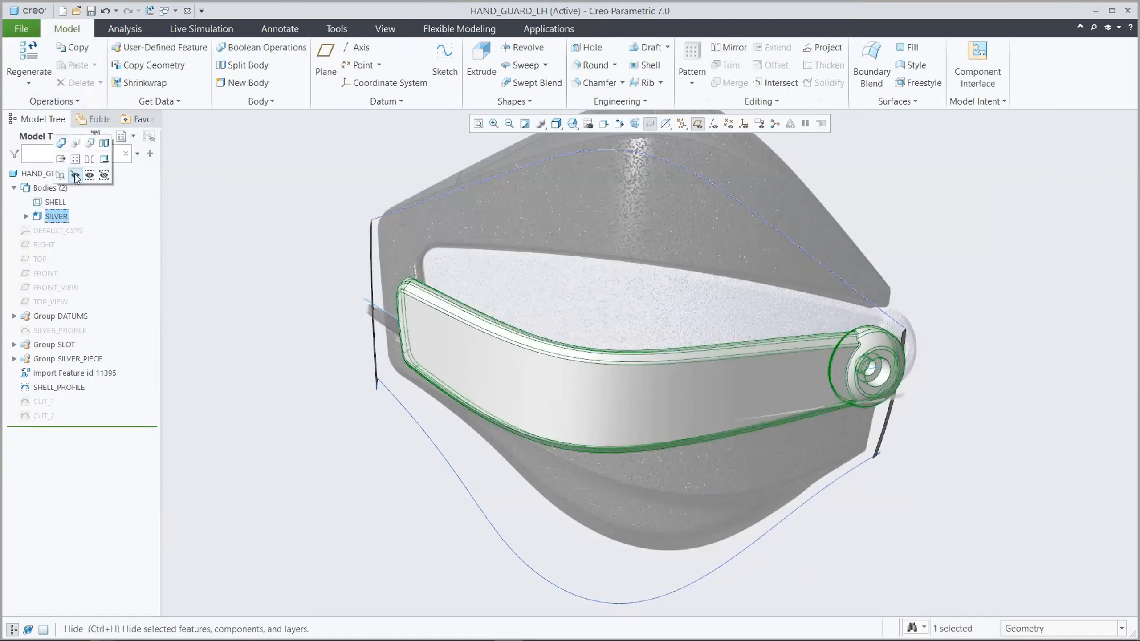
{"action": "left_click", "coordinate": [96, 184]}
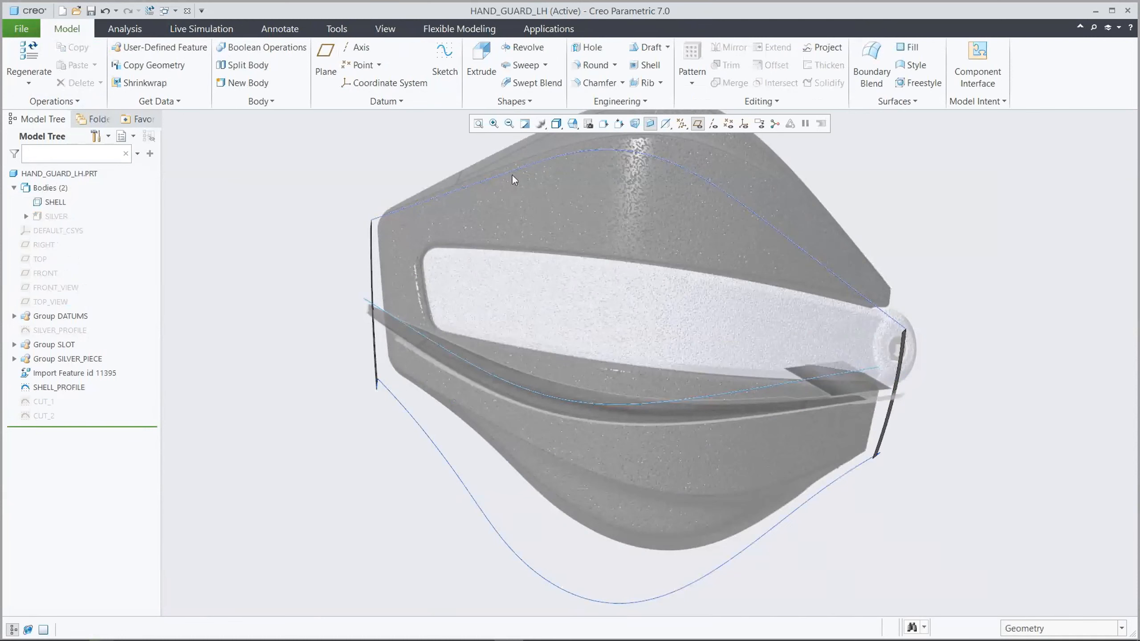
Create a Style feature with a three-point free curve across the upper shell, from the left end surface through the image's crease to the right end
{"action": "left_click", "coordinate": [913, 65]}
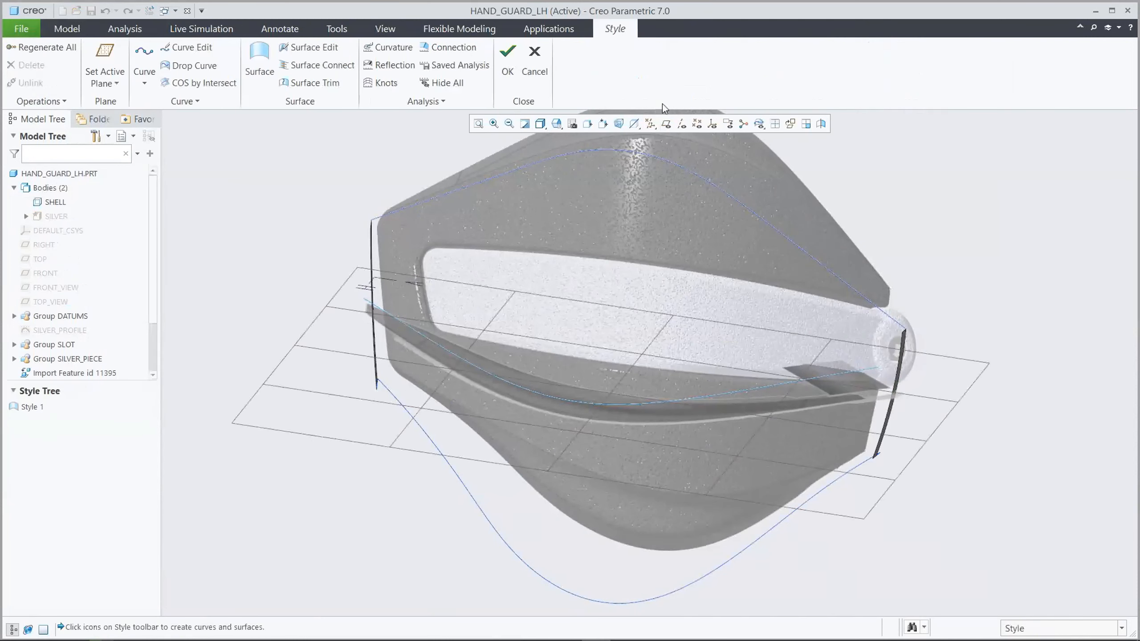
{"action": "left_click", "coordinate": [145, 56]}
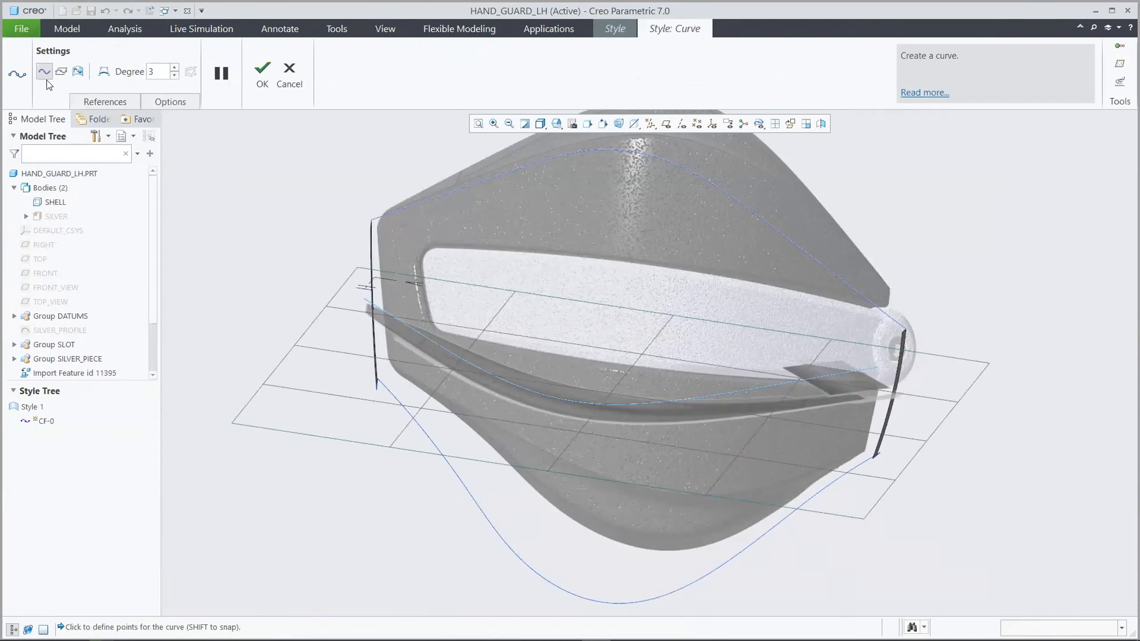
{"action": "key", "text": "F12"}
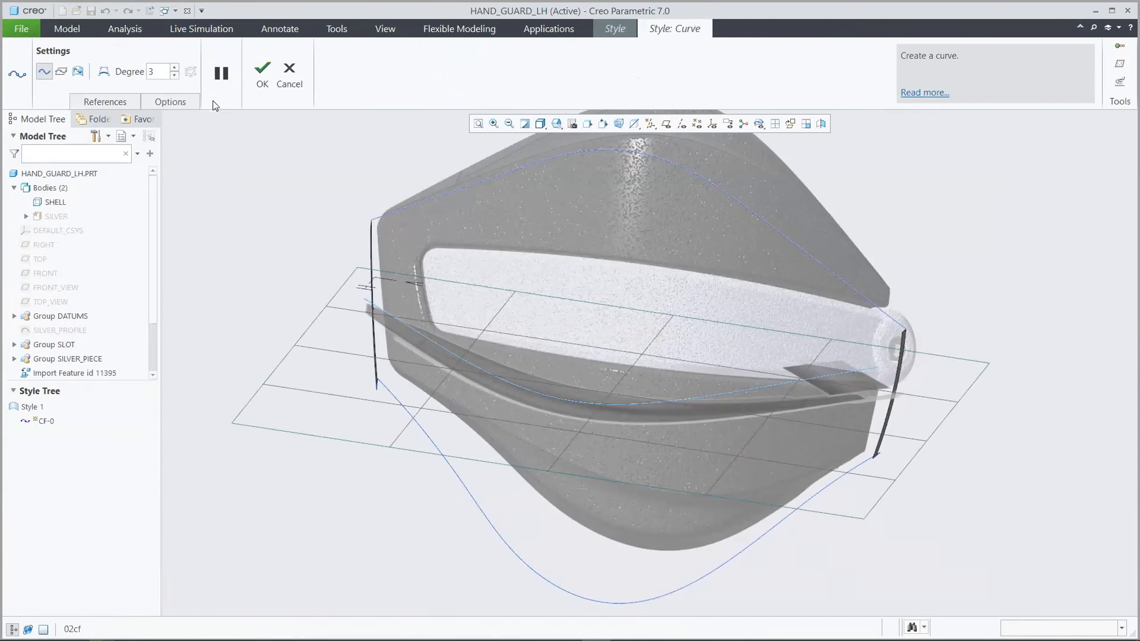
{"action": "left_click_drag", "start_coordinate": [183, 465], "coordinate": [183, 450], "text": "shift"}
{"action": "left_click", "coordinate": [665, 231], "text": "shift"}
{"action": "left_click", "coordinate": [1105, 487], "text": "shift"}
{"action": "left_click", "coordinate": [262, 73]}
Run a curvature analysis on the new style curve with the plot scale set to 80
{"action": "left_click", "coordinate": [388, 47]}
{"action": "left_click", "coordinate": [562, 239]}
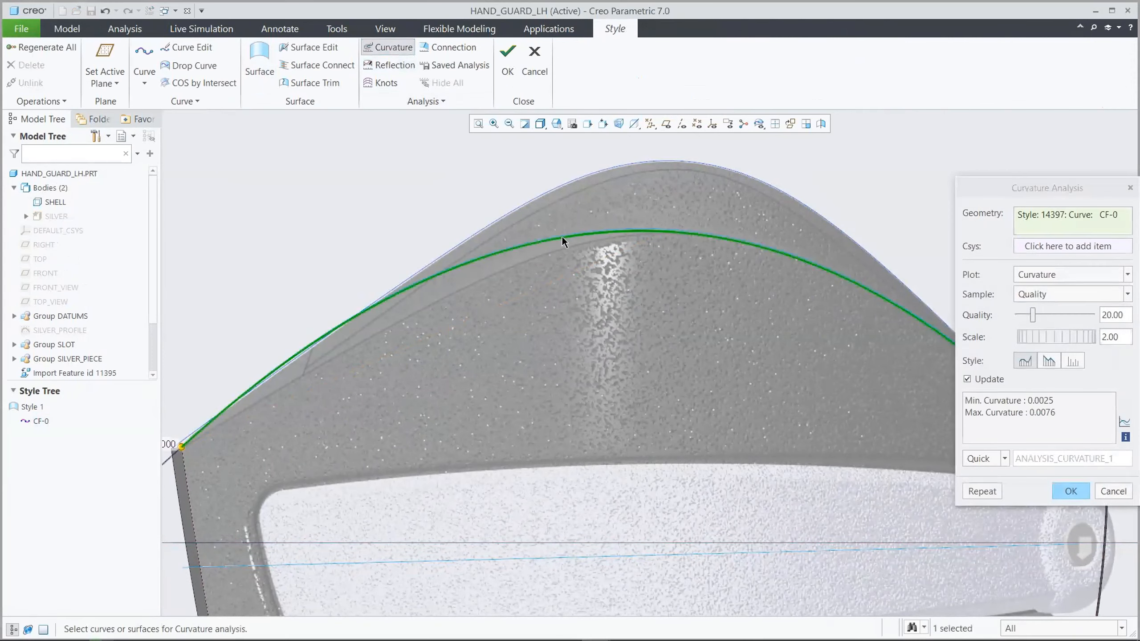
{"action": "left_click_drag", "start_coordinate": [1028, 342], "coordinate": [1086, 340]}
{"action": "double_click", "coordinate": [1109, 337]}
{"action": "type", "text": "80"}
{"action": "key", "text": "Return"}
{"action": "left_click", "coordinate": [1071, 491]}
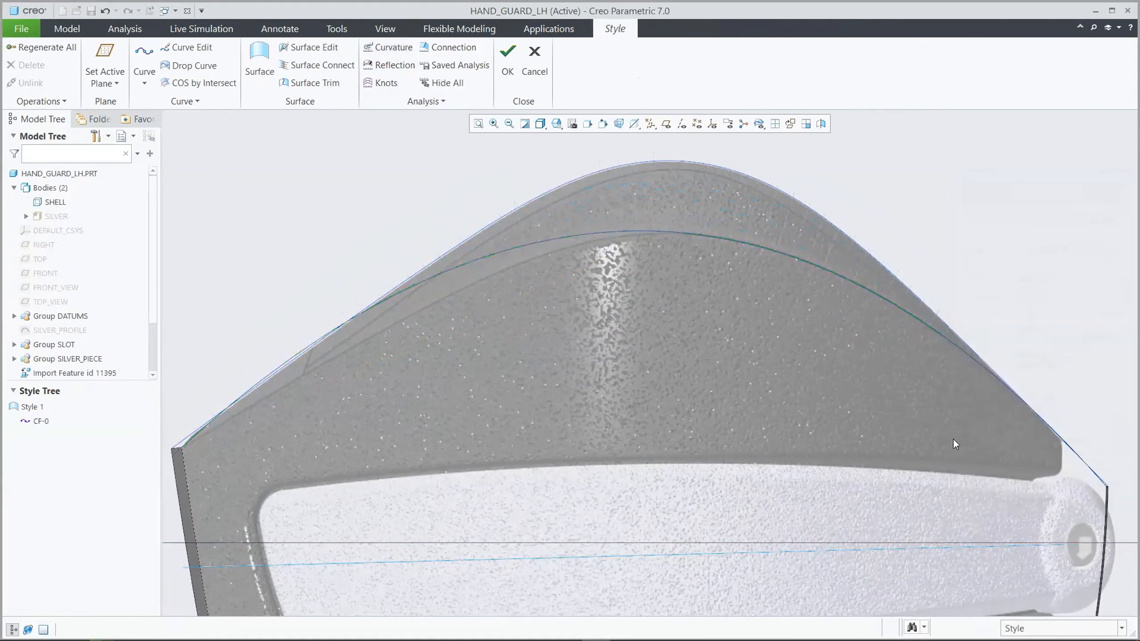
Open the style curve for editing with its curvature plot shown, in a four-view layout with an enlarged top view
{"action": "left_click", "coordinate": [191, 48]}
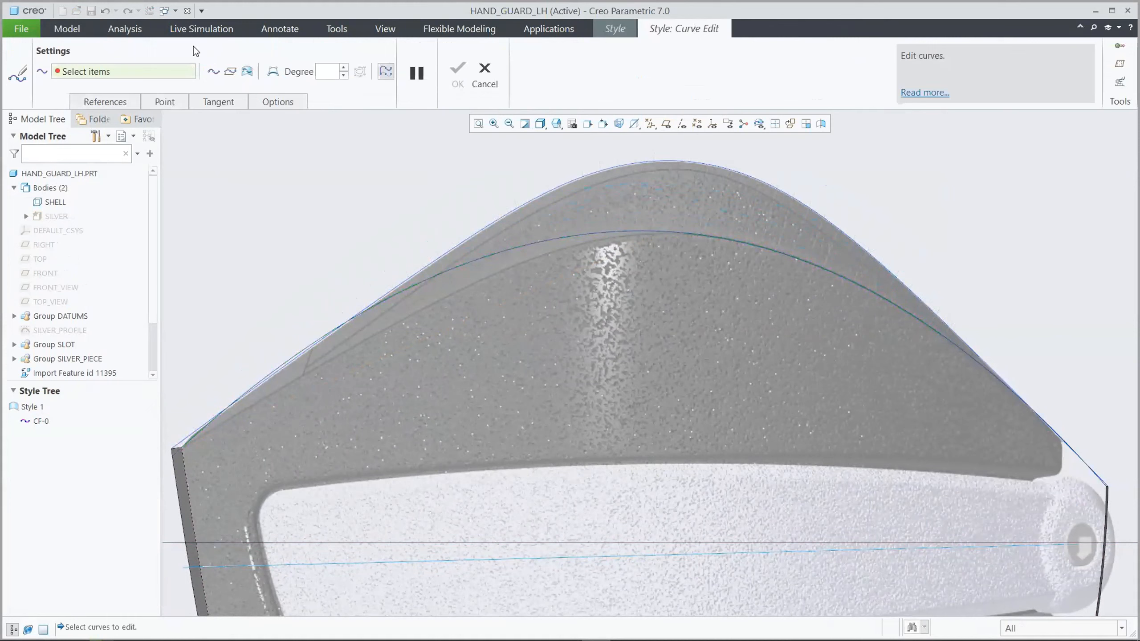
{"action": "left_click", "coordinate": [541, 245]}
{"action": "left_click", "coordinate": [1117, 85]}
{"action": "key", "text": "0"}
{"action": "key", "text": "0"}
{"action": "key", "text": "s"}
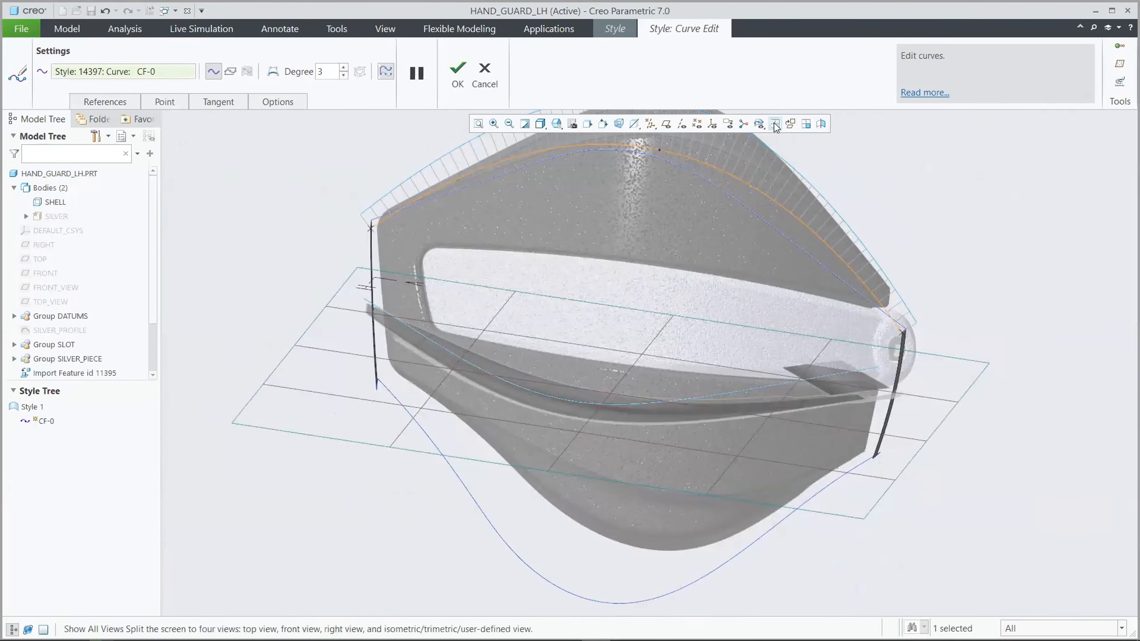
{"action": "left_click", "coordinate": [775, 123]}
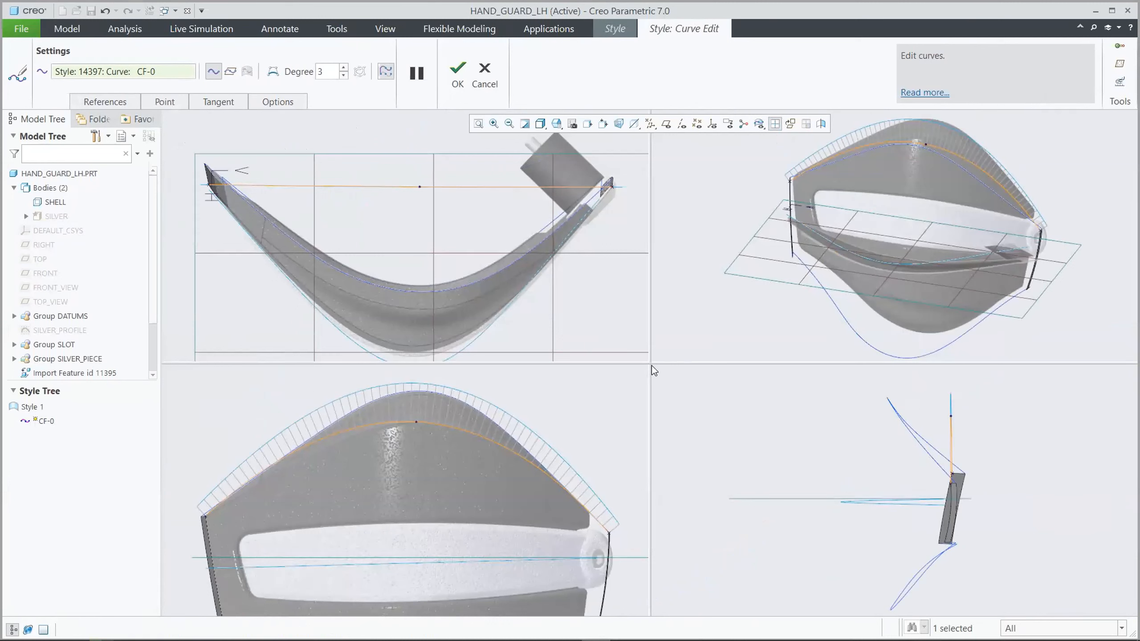
{"action": "left_click_drag", "start_coordinate": [652, 366], "coordinate": [797, 365]}
Move the curve's middle point in the top view onto the outer crease line of the reference image
{"action": "left_click_drag", "start_coordinate": [495, 190], "coordinate": [481, 352]}
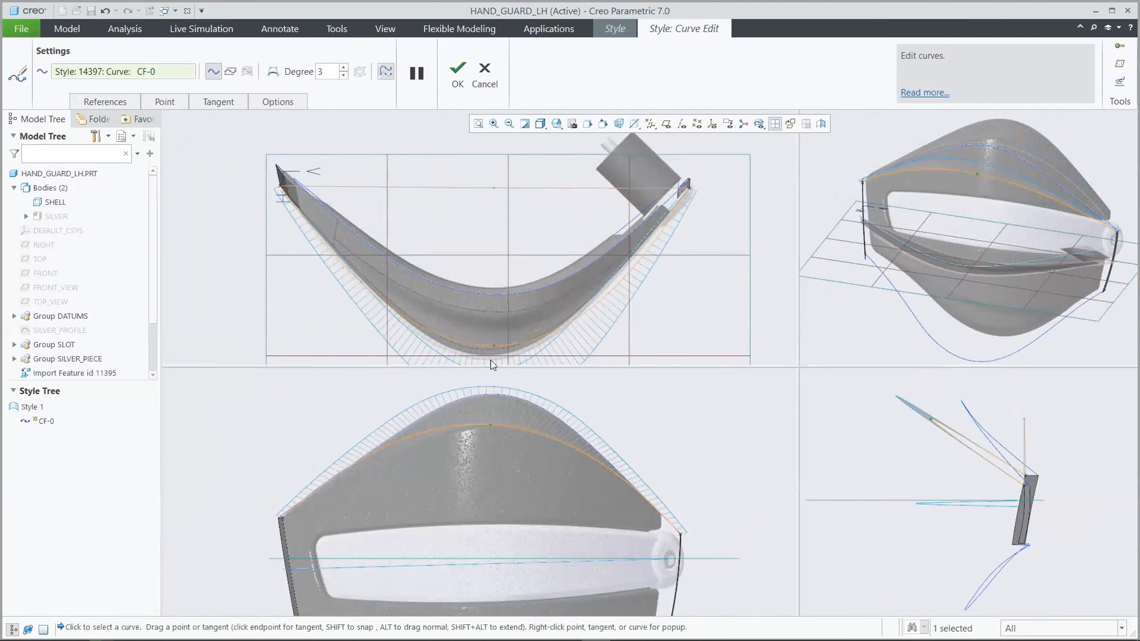
{"action": "scroll", "coordinate": [494, 358], "scroll_direction": "up", "scroll_amount": 6}
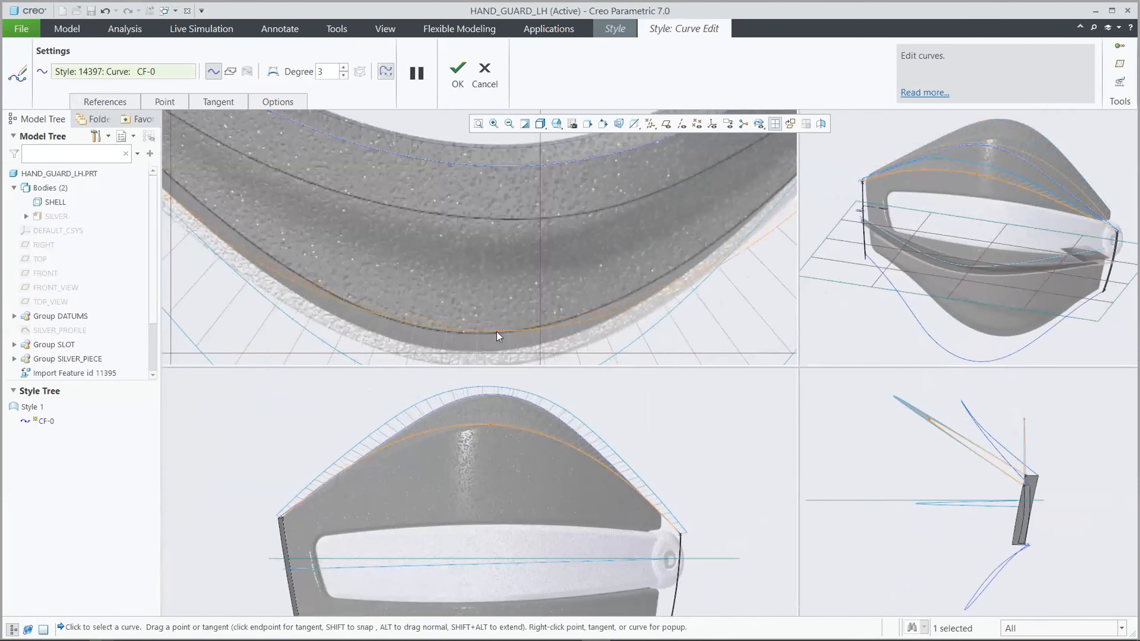
{"action": "scroll", "coordinate": [495, 332], "scroll_direction": "down", "scroll_amount": 4}
Add a point on the left half of the curve and move it onto the crease line in the top-view image
{"action": "right_click", "coordinate": [366, 240]}
{"action": "left_click", "coordinate": [384, 279]}
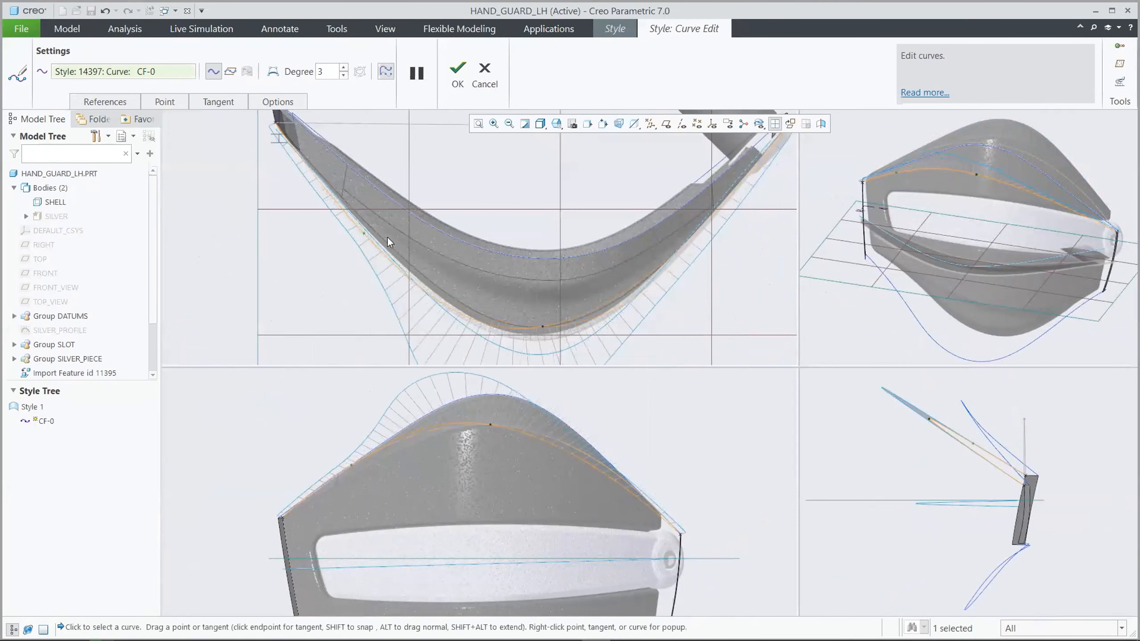
{"action": "scroll", "coordinate": [388, 239], "scroll_direction": "up", "scroll_amount": 2}
{"action": "left_click_drag", "start_coordinate": [352, 231], "coordinate": [359, 213]}
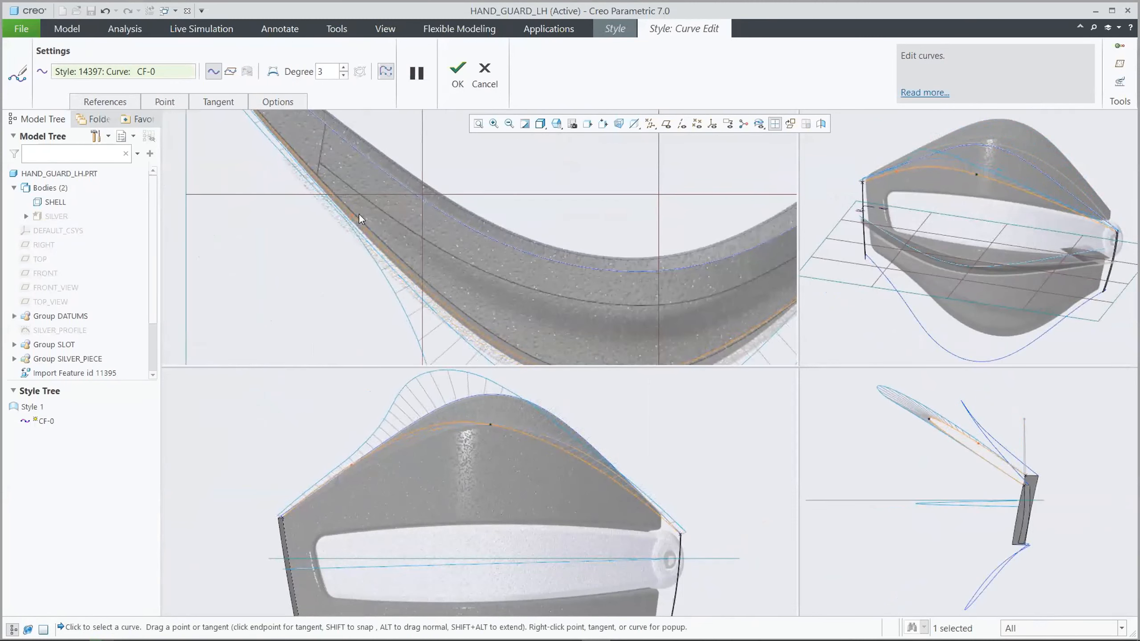
Add a point on the right half of the curve and move it onto the crease line in the top-view image
{"action": "scroll", "coordinate": [349, 271], "scroll_direction": "down", "scroll_amount": 2}
{"action": "scroll", "coordinate": [670, 260], "scroll_direction": "up", "scroll_amount": 2}
{"action": "right_click", "coordinate": [670, 260]}
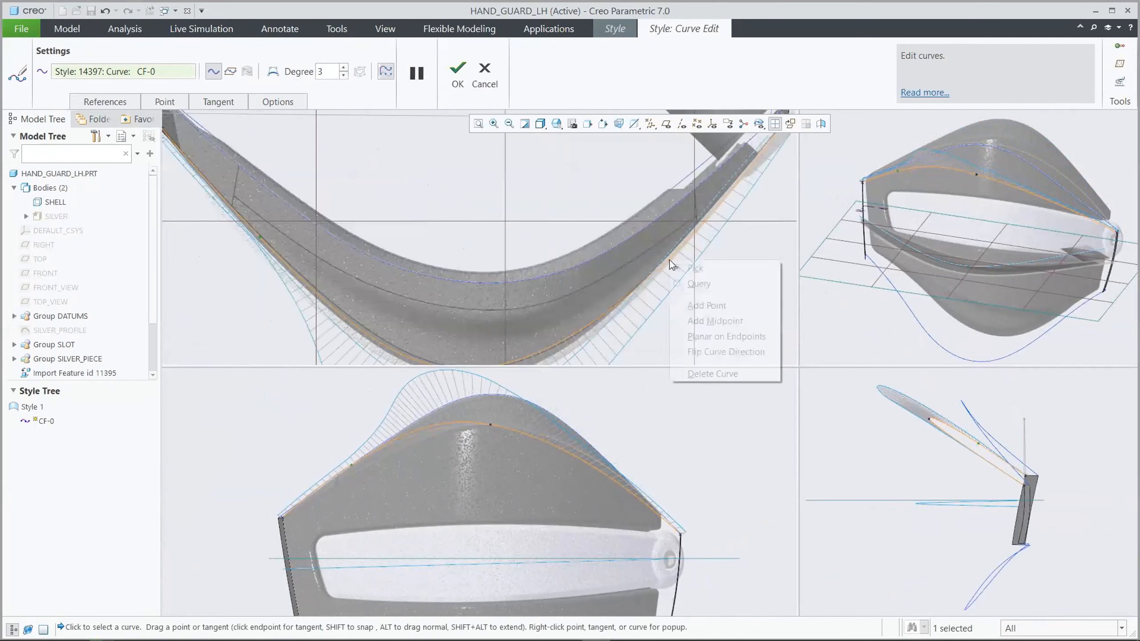
{"action": "left_click", "coordinate": [700, 303]}
{"action": "scroll", "coordinate": [691, 261], "scroll_direction": "up", "scroll_amount": 2}
{"action": "left_click_drag", "start_coordinate": [655, 263], "coordinate": [655, 255]}
{"action": "scroll", "coordinate": [669, 273], "scroll_direction": "down", "scroll_amount": 2}
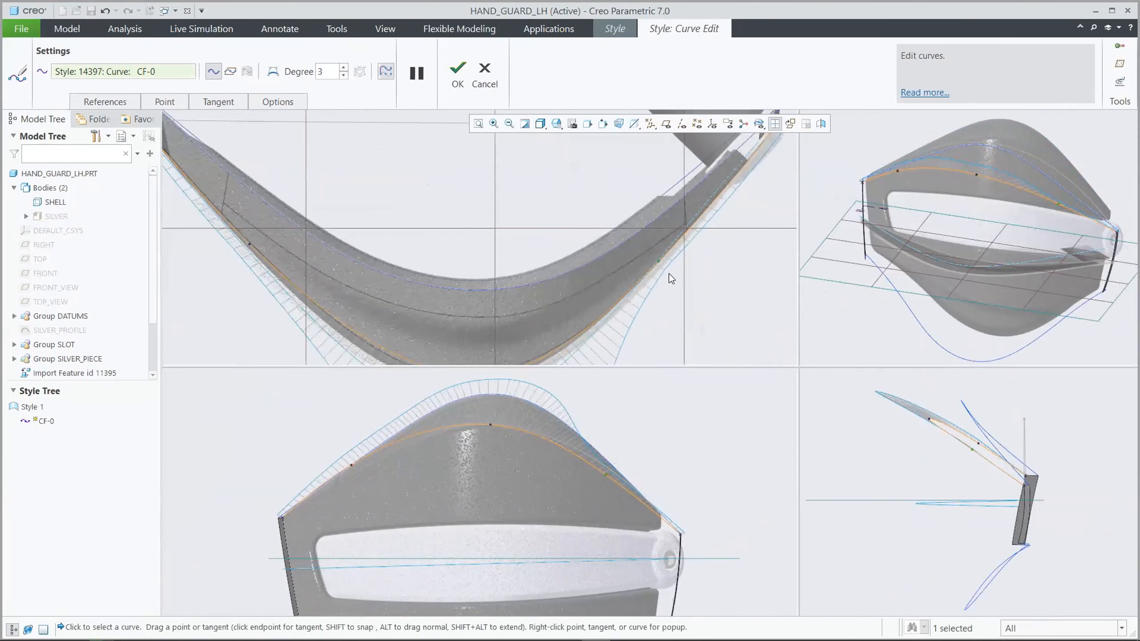
Move the curve's left and right inner points in the front view onto the upper crease line of the reference image
{"action": "scroll", "coordinate": [674, 262], "scroll_direction": "down", "scroll_amount": 2}
{"action": "scroll", "coordinate": [368, 487], "scroll_direction": "up", "scroll_amount": 3}
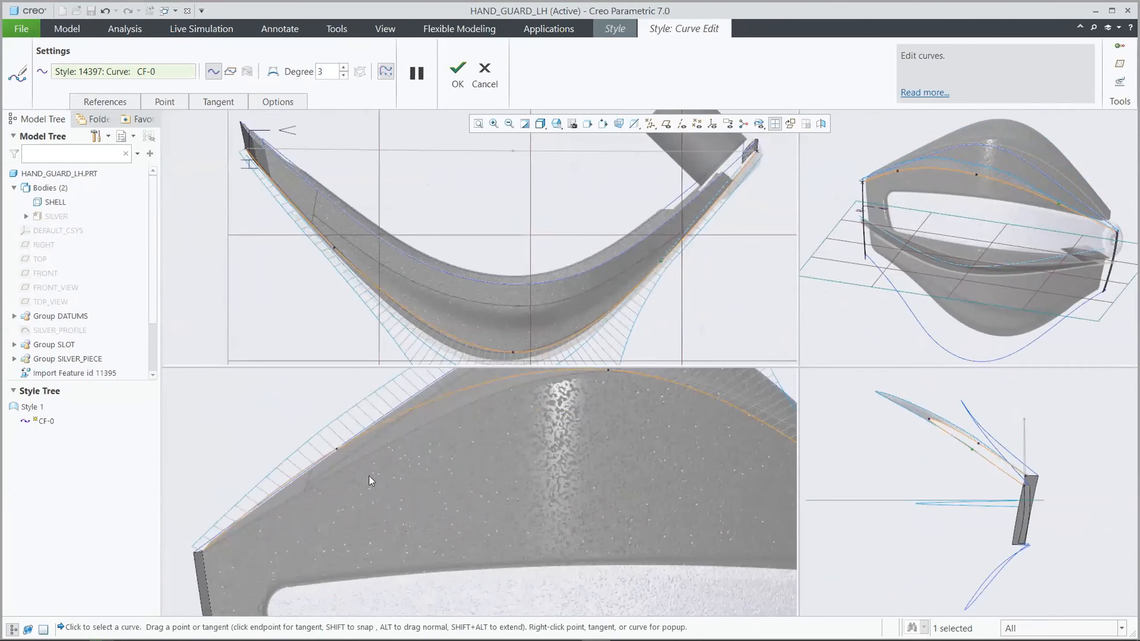
{"action": "left_click_drag", "start_coordinate": [336, 449], "coordinate": [333, 471]}
{"action": "scroll", "coordinate": [319, 462], "scroll_direction": "down", "scroll_amount": 3}
{"action": "scroll", "coordinate": [608, 477], "scroll_direction": "up", "scroll_amount": 4}
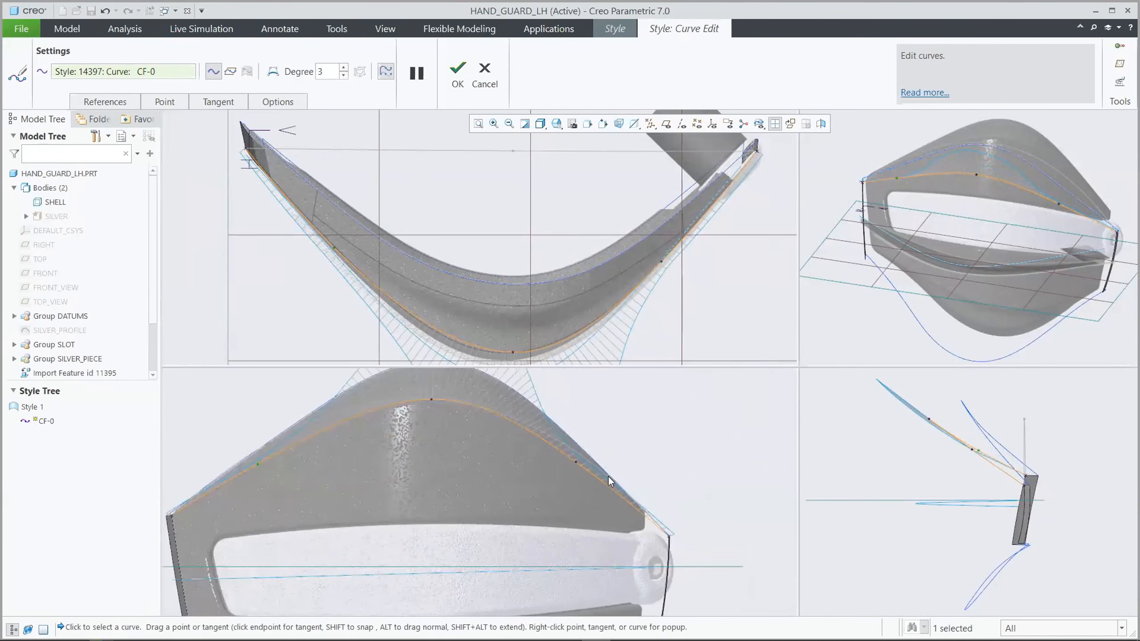
{"action": "left_click_drag", "start_coordinate": [556, 455], "coordinate": [562, 444]}
{"action": "scroll", "coordinate": [614, 504], "scroll_direction": "down", "scroll_amount": 3}
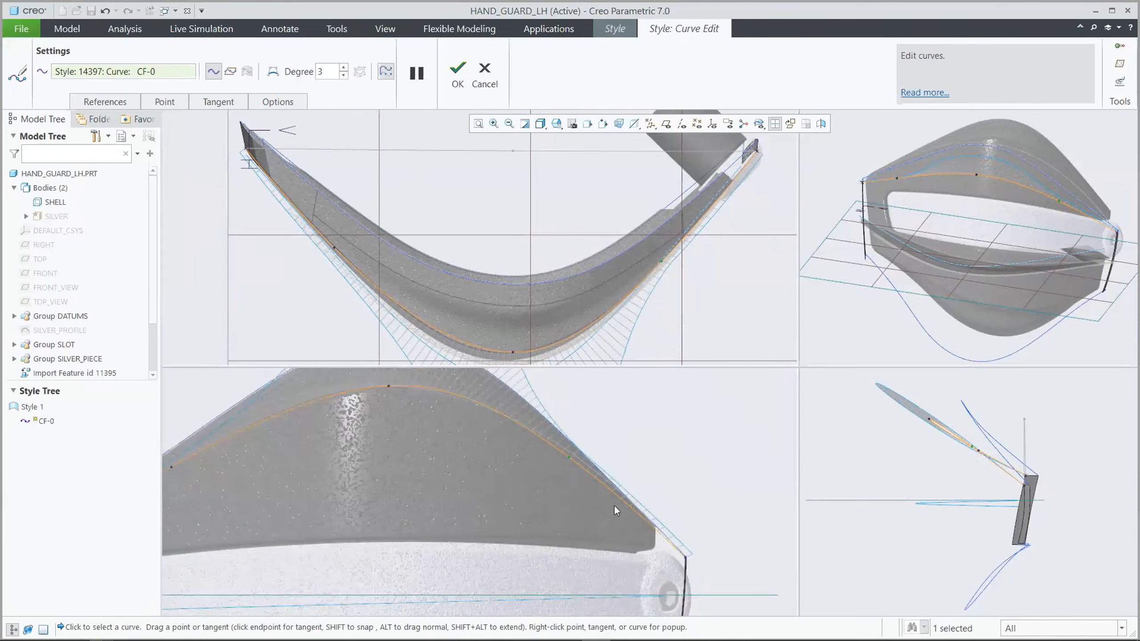
Return to the single 3D view, accept the curve edits, and hide the curvature plot
{"action": "left_click", "coordinate": [775, 123]}
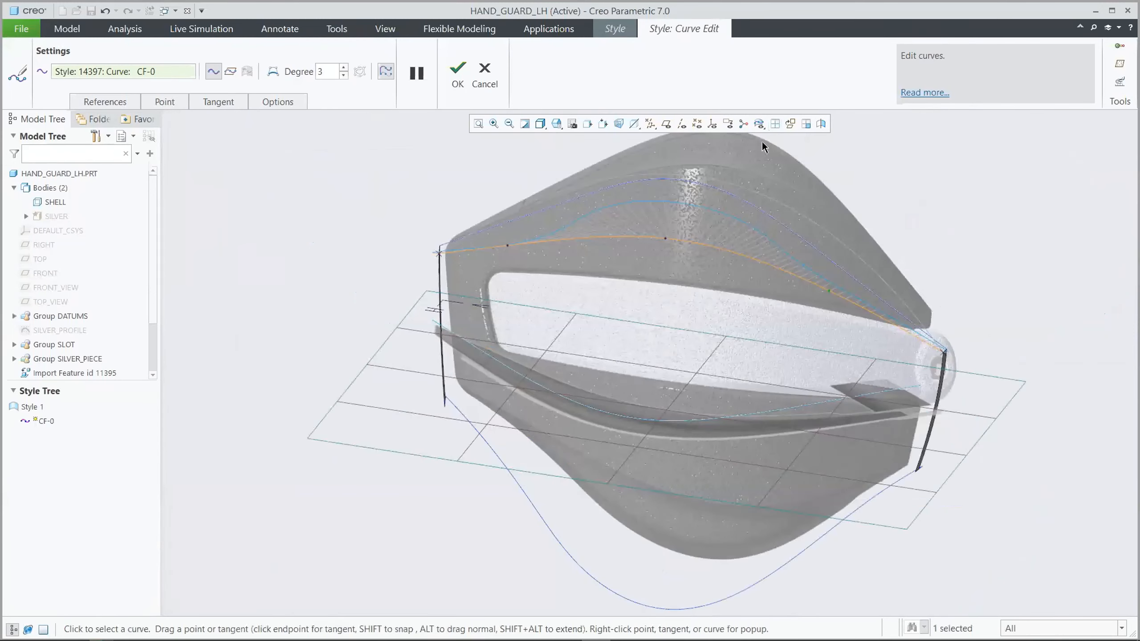
{"action": "left_click", "coordinate": [458, 72]}
{"action": "left_click", "coordinate": [447, 83]}
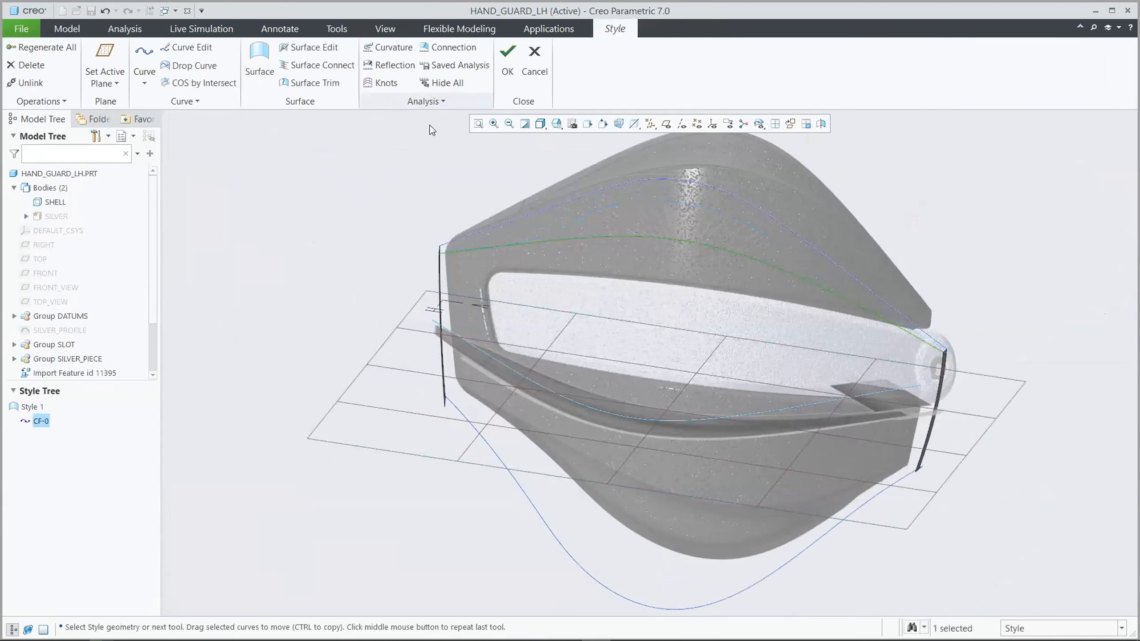
{"action": "left_click", "coordinate": [412, 148]}
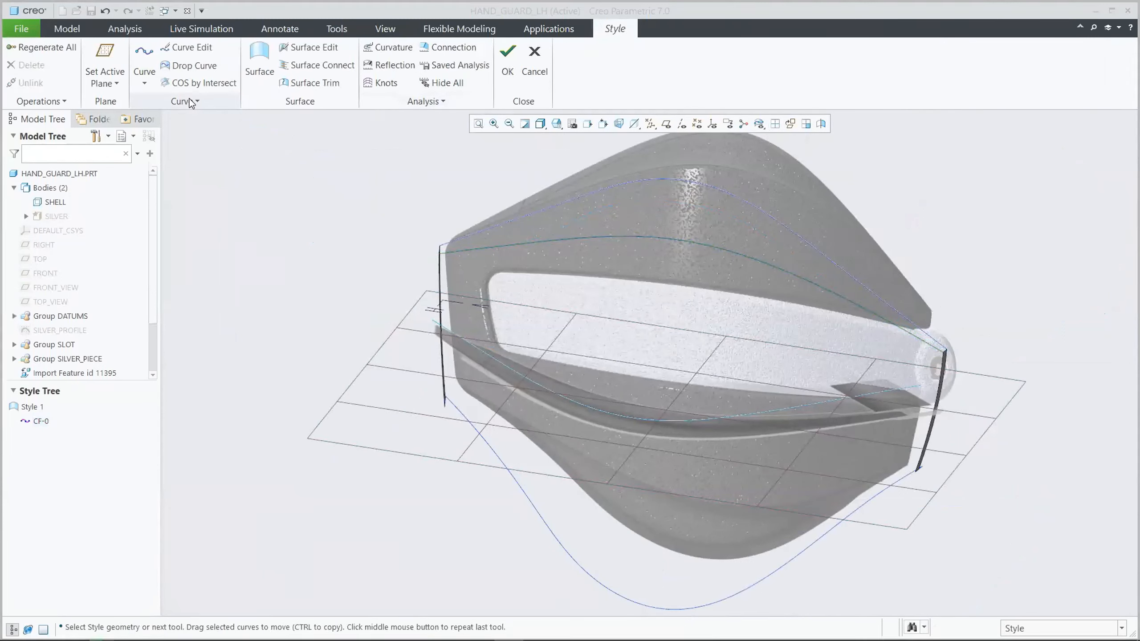
Create a free Style curve in the front view along the lower crease, ending at the lower ends of both side edges
{"action": "left_click", "coordinate": [145, 54]}
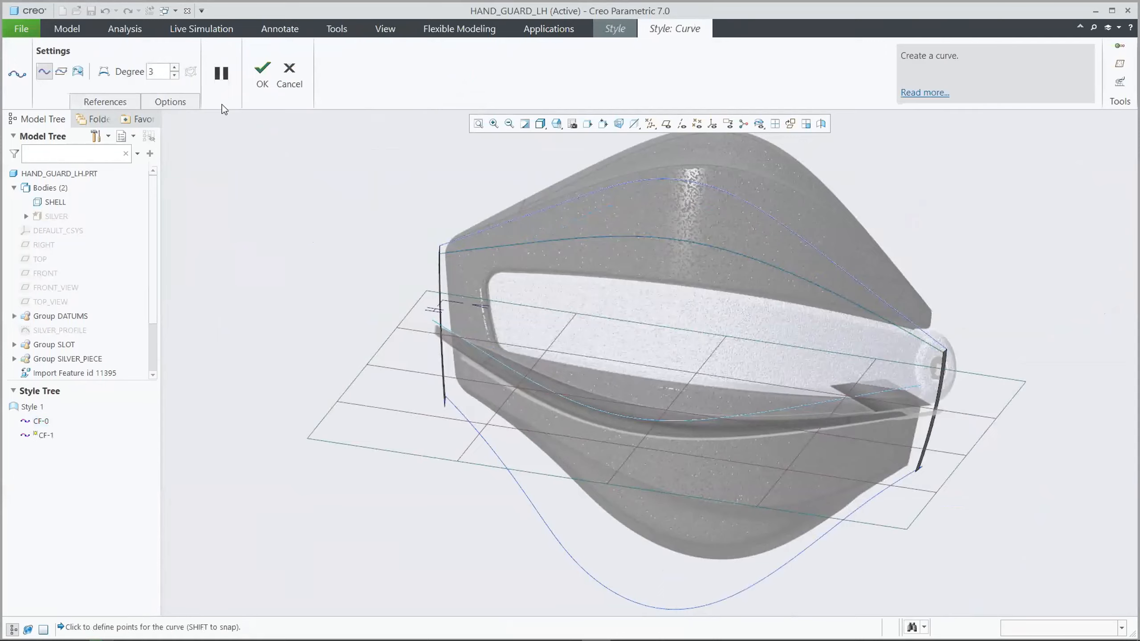
{"action": "key", "text": "f"}
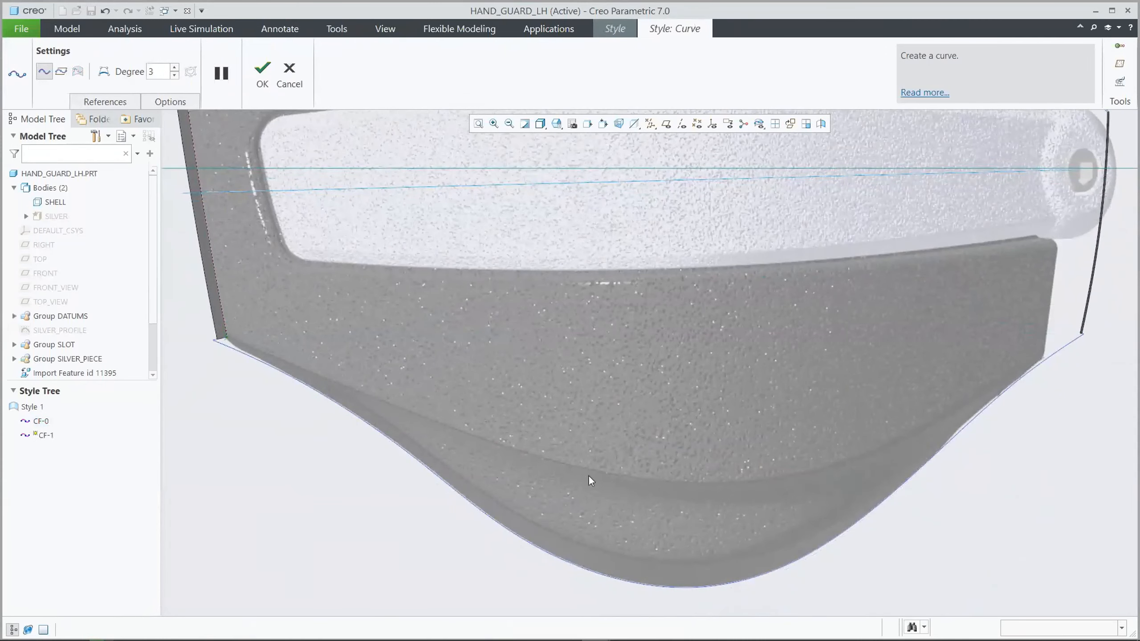
{"action": "left_click", "coordinate": [1080, 332]}
{"action": "left_click", "coordinate": [265, 71]}
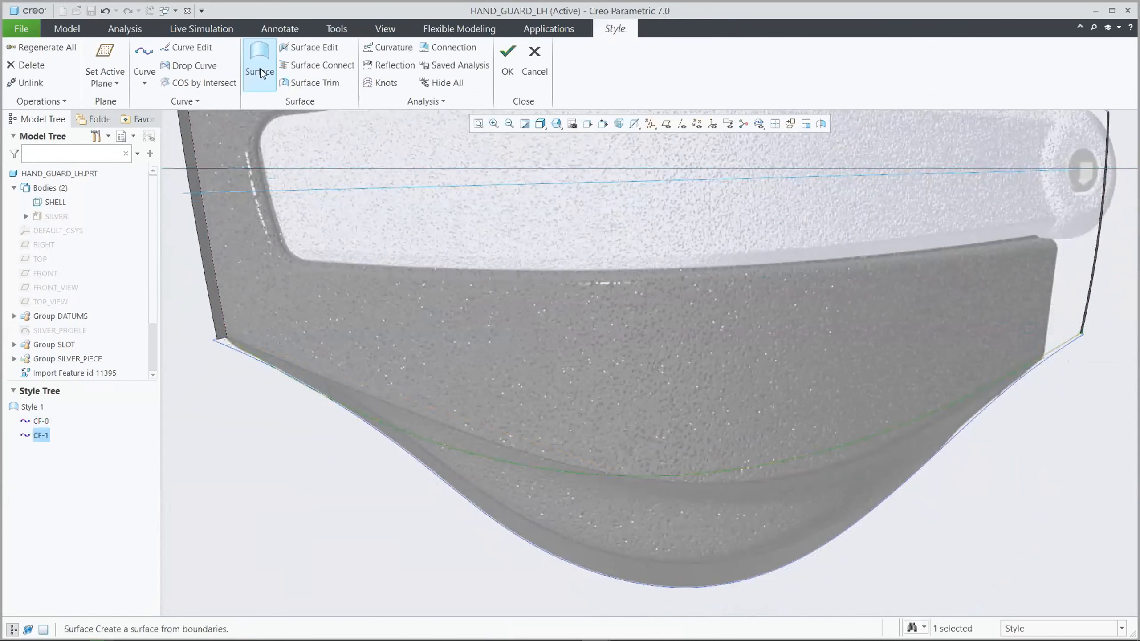
Open the lower crease curve for editing with its curvature plot shown in the four-view layout
{"action": "left_click", "coordinate": [191, 48]}
{"action": "left_click", "coordinate": [1120, 83]}
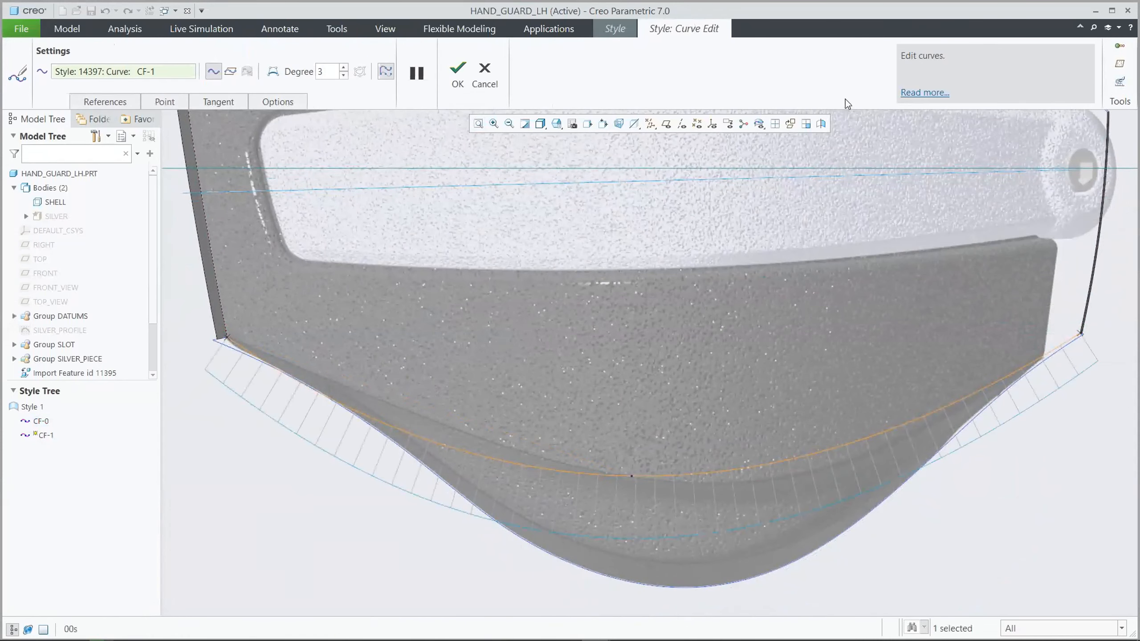
{"action": "key", "text": "ctrl+d"}
{"action": "left_click", "coordinate": [776, 124]}
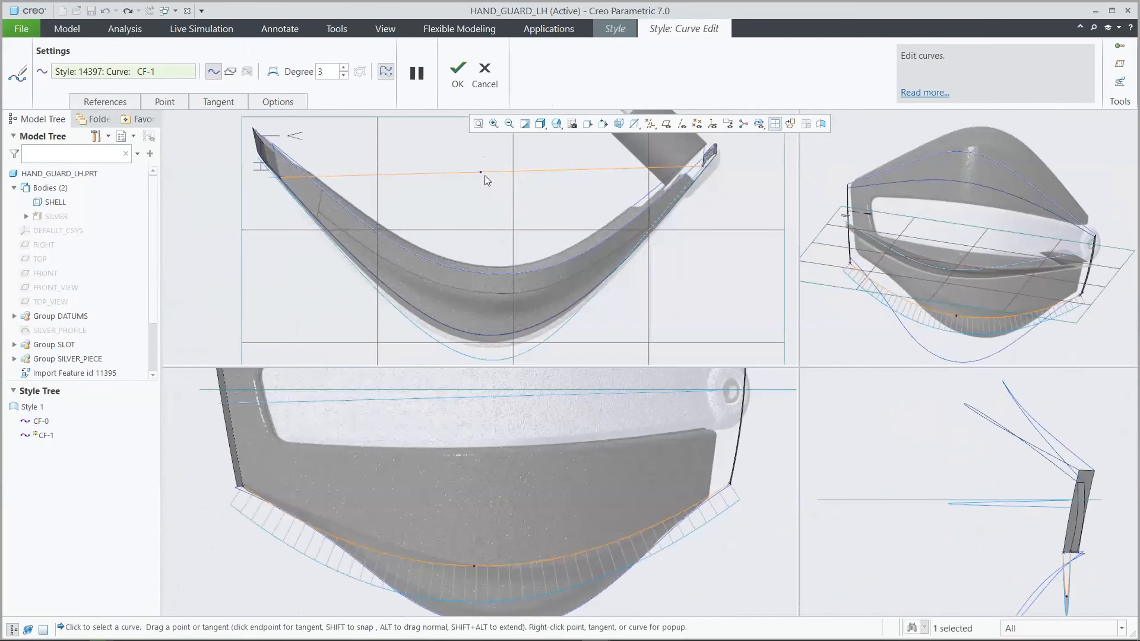
Move the lower curve's middle point in the top view onto the outer crease line
{"action": "left_click_drag", "start_coordinate": [481, 173], "coordinate": [469, 314]}
{"action": "scroll", "coordinate": [487, 333], "scroll_direction": "up", "scroll_amount": 5}
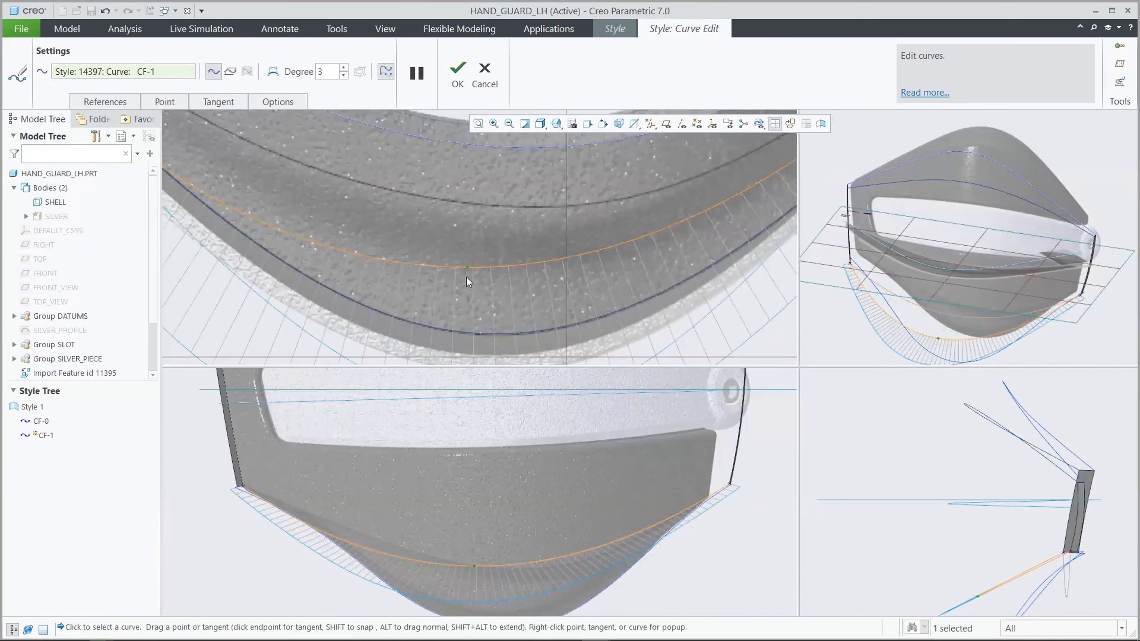
{"action": "left_click_drag", "start_coordinate": [467, 268], "coordinate": [463, 325]}
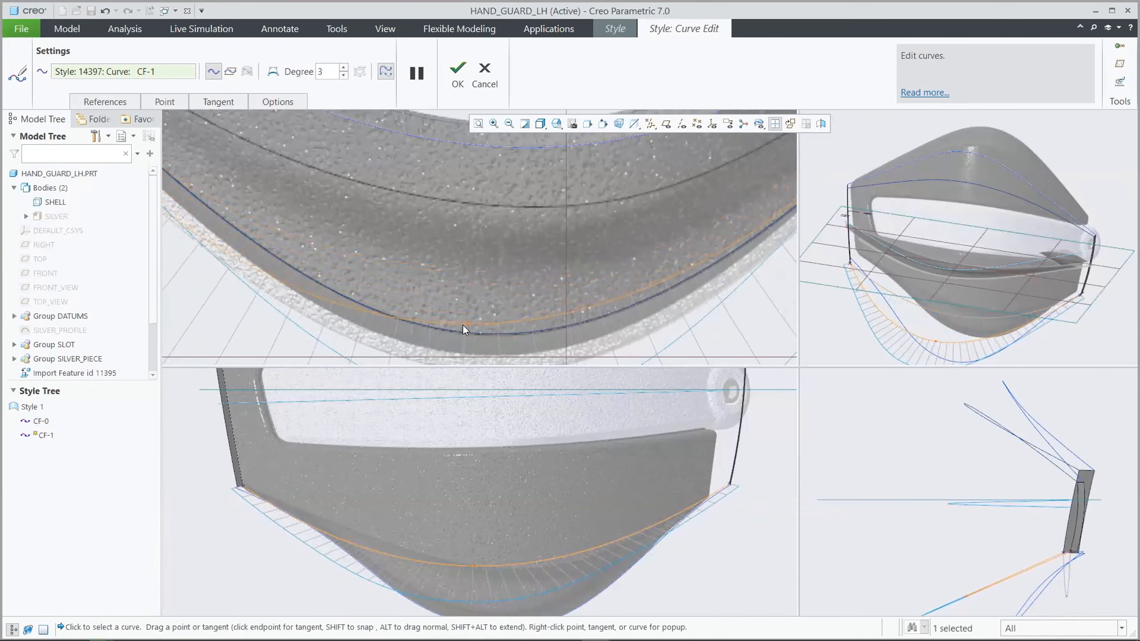
{"action": "scroll", "coordinate": [545, 318], "scroll_direction": "down", "scroll_amount": 5}
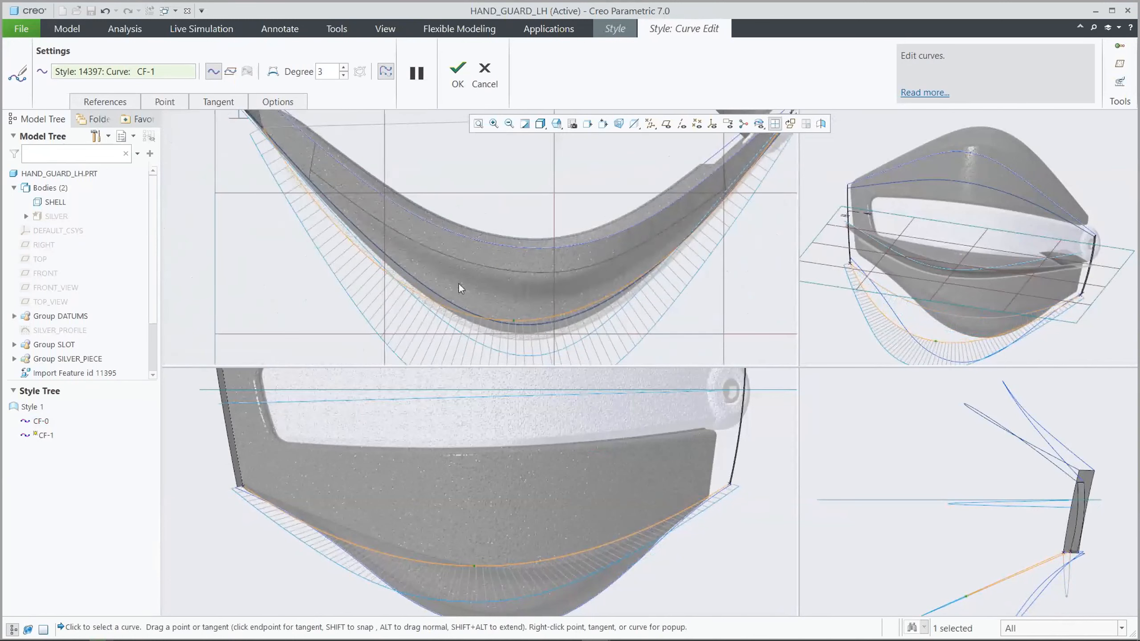
Add a point on the left half of the lower curve and move it onto the crease line in the top view
{"action": "right_click", "coordinate": [357, 253]}
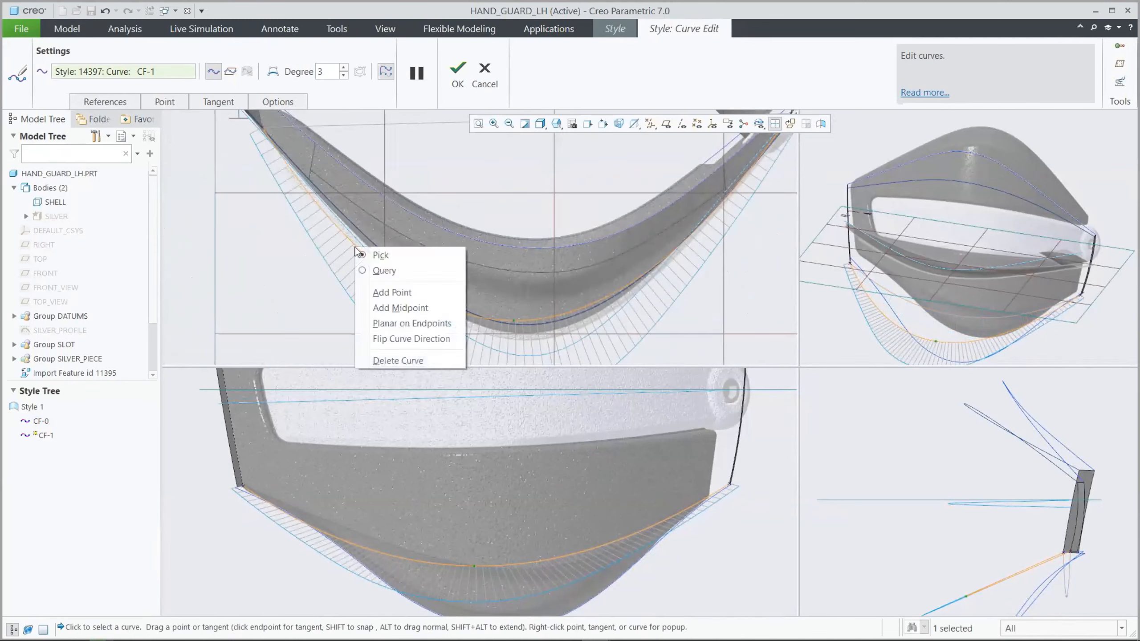
{"action": "left_click", "coordinate": [395, 291]}
{"action": "scroll", "coordinate": [355, 222], "scroll_direction": "up", "scroll_amount": 4}
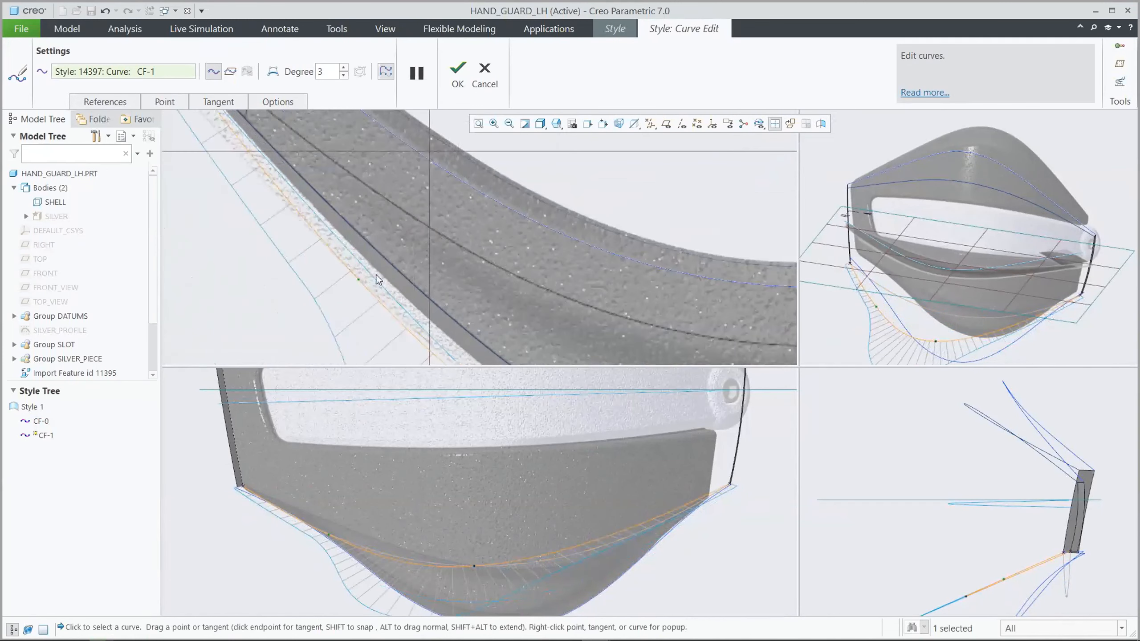
{"action": "left_click_drag", "start_coordinate": [359, 284], "coordinate": [369, 227]}
{"action": "scroll", "coordinate": [369, 227], "scroll_direction": "down", "scroll_amount": 5}
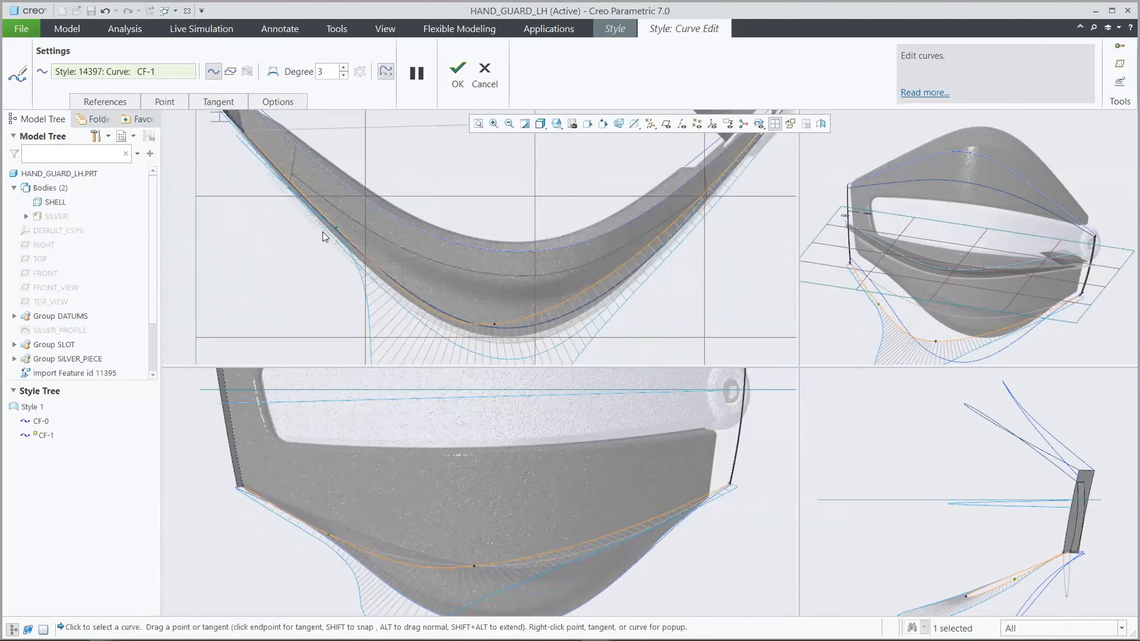
Add a point on the right half of the lower curve and move it onto the crease line in the top view
{"action": "right_click", "coordinate": [595, 230]}
{"action": "left_click", "coordinate": [620, 275]}
{"action": "scroll", "coordinate": [619, 226], "scroll_direction": "up", "scroll_amount": 3}
{"action": "left_click_drag", "start_coordinate": [574, 236], "coordinate": [608, 266]}
{"action": "scroll", "coordinate": [644, 271], "scroll_direction": "down", "scroll_amount": 5}
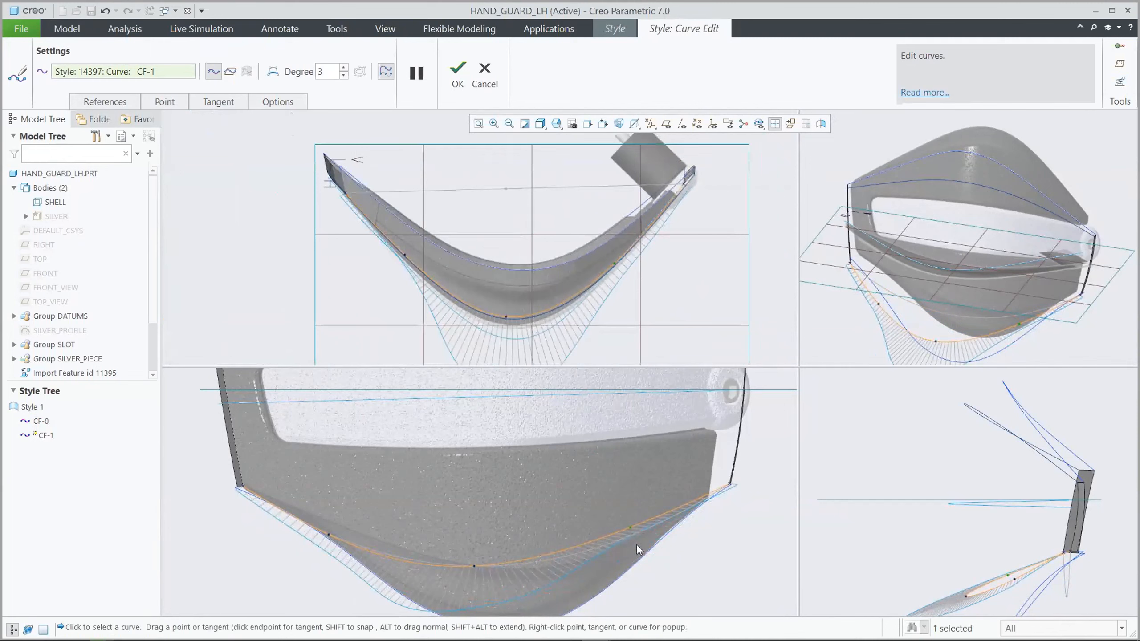
Align the lower curve's right and left inner points with the lower crease of the front-view image
{"action": "scroll", "coordinate": [636, 543], "scroll_direction": "up", "scroll_amount": 5}
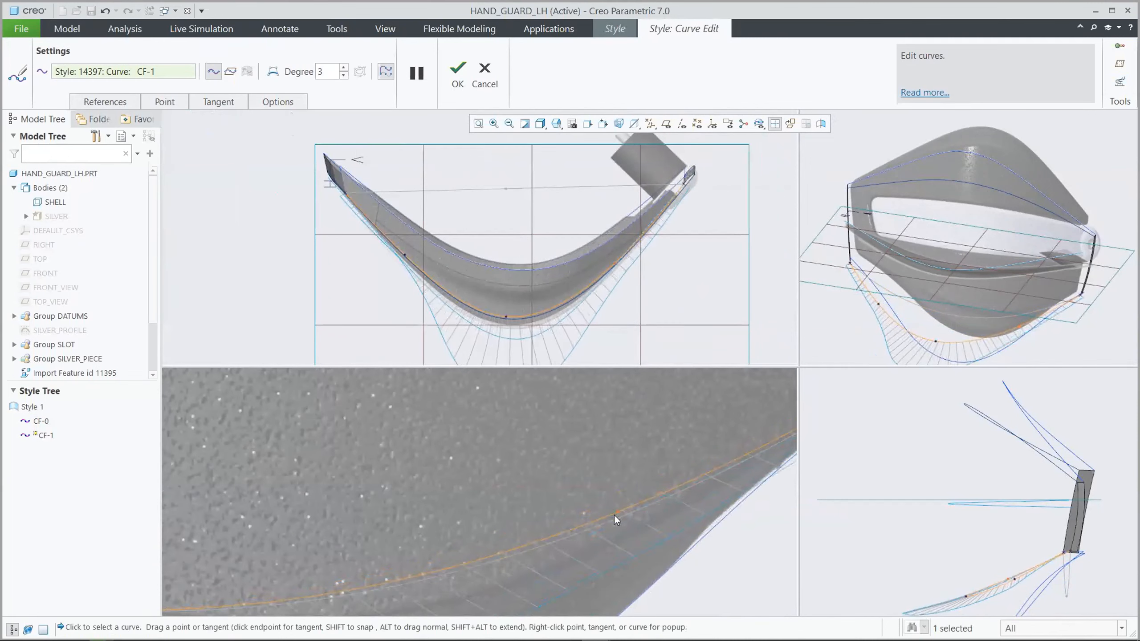
{"action": "scroll", "coordinate": [637, 523], "scroll_direction": "down", "scroll_amount": 3}
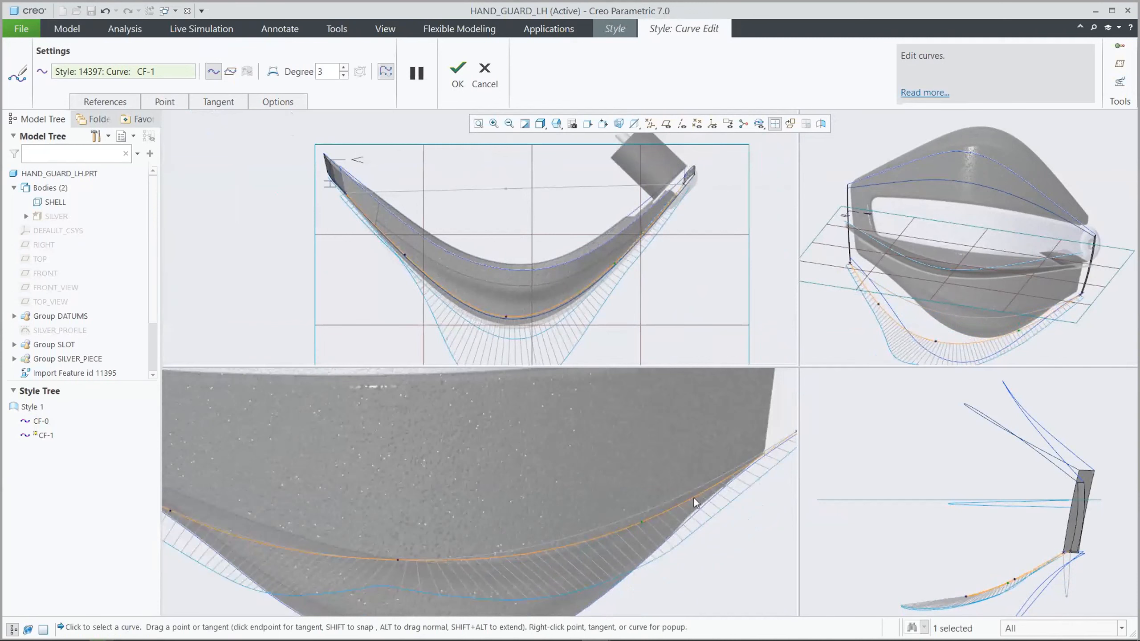
{"action": "scroll", "coordinate": [694, 498], "scroll_direction": "down", "scroll_amount": 1}
{"action": "left_click_drag", "start_coordinate": [275, 510], "coordinate": [276, 493]}
{"action": "scroll", "coordinate": [555, 503], "scroll_direction": "down", "scroll_amount": 3}
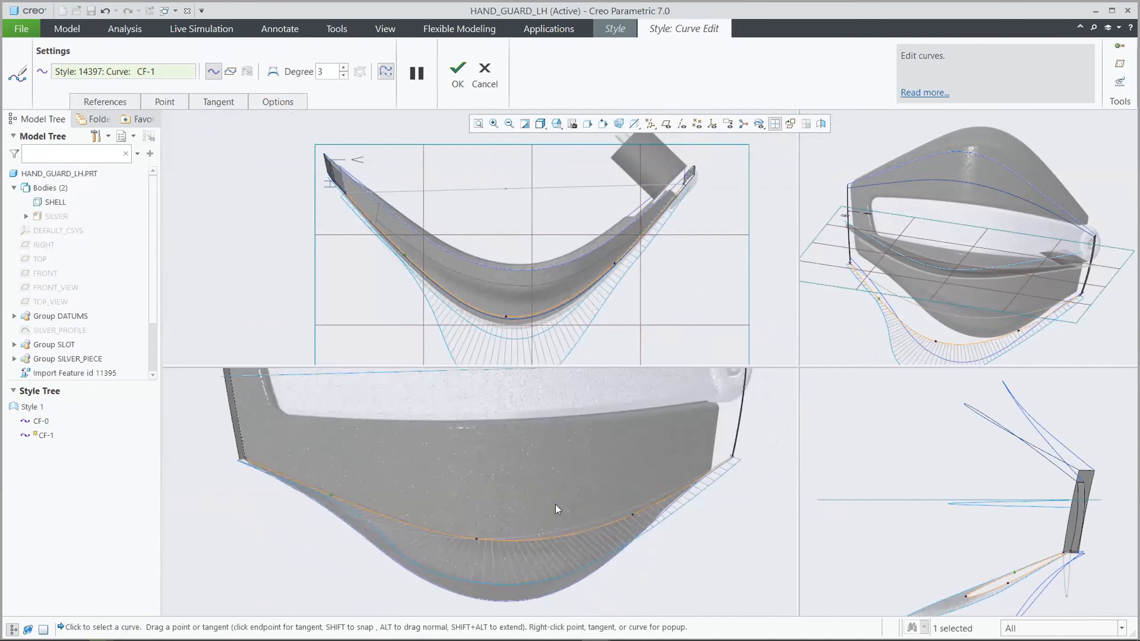
Restore the single 3D view, accept the lower curve's edits, and turn off its curvature plot
{"action": "left_click", "coordinate": [776, 124]}
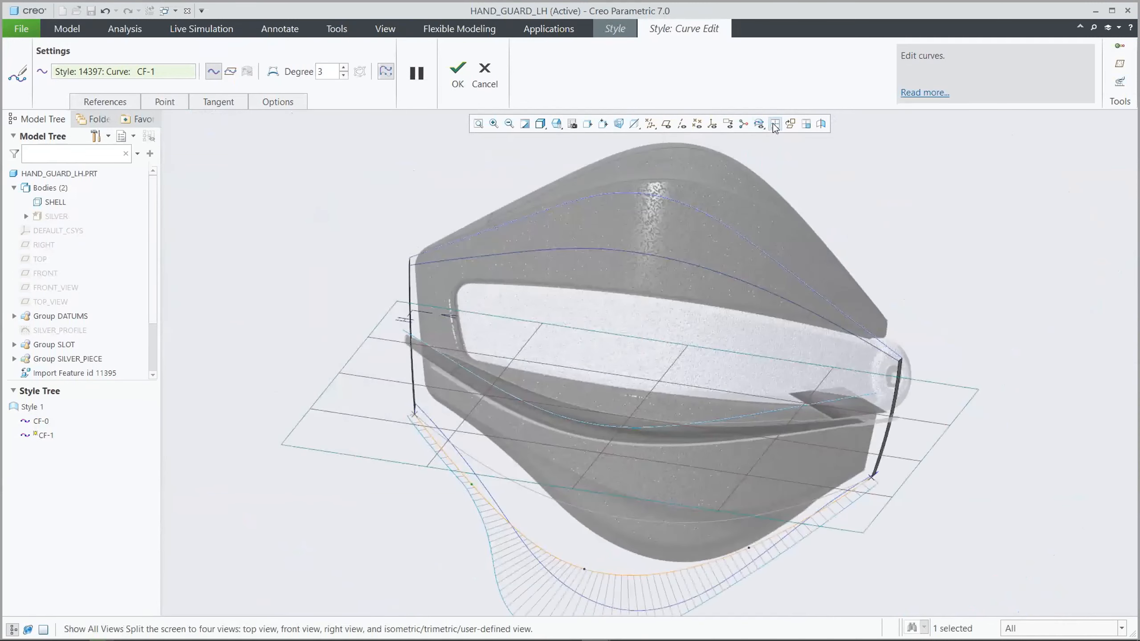
{"action": "left_click", "coordinate": [456, 75]}
{"action": "left_click", "coordinate": [452, 84]}
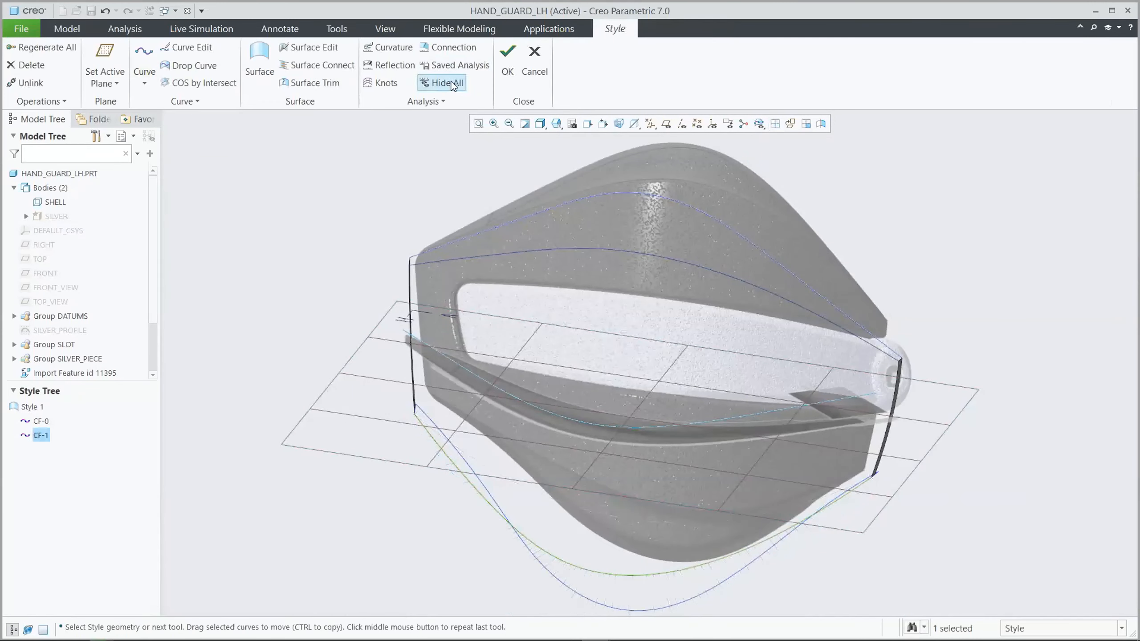
{"action": "left_click", "coordinate": [433, 152]}
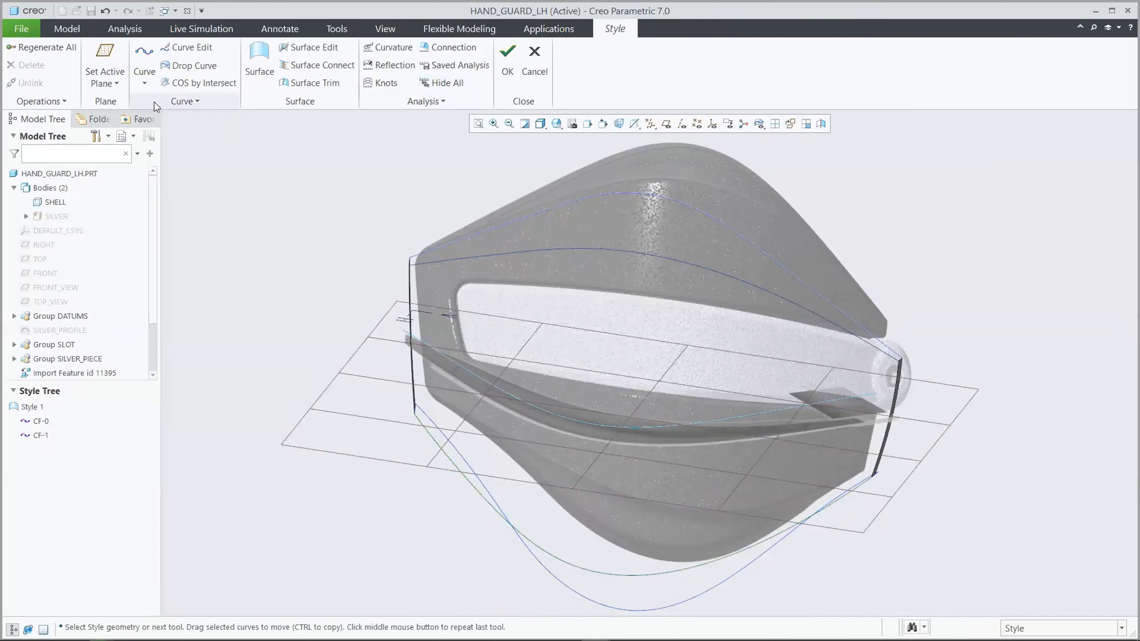
Set the RIGHT datum plane active and create a planar curve on it linking the upper, middle and lower lengthwise curves
{"action": "left_click", "coordinate": [110, 54]}
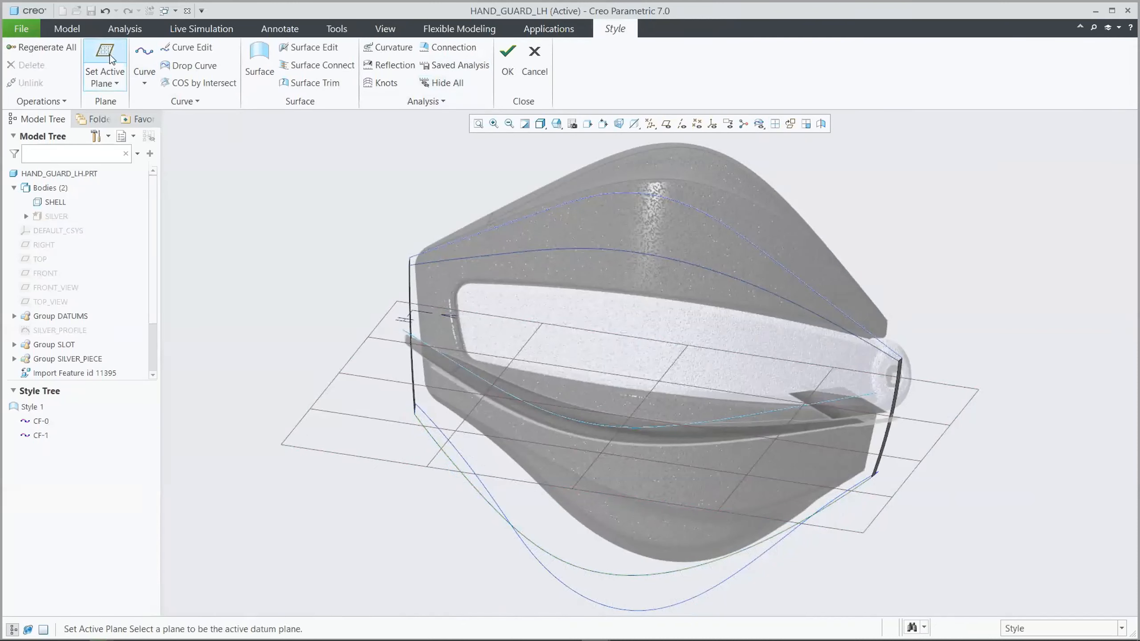
{"action": "left_click", "coordinate": [39, 247]}
{"action": "left_click", "coordinate": [140, 59]}
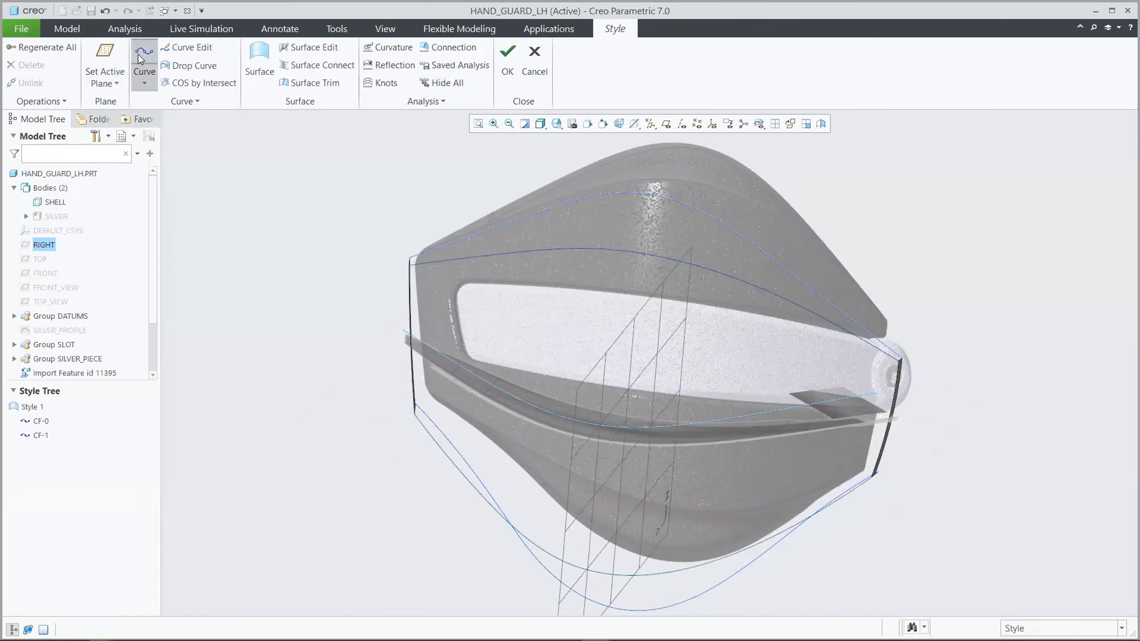
{"action": "left_click", "coordinate": [62, 73]}
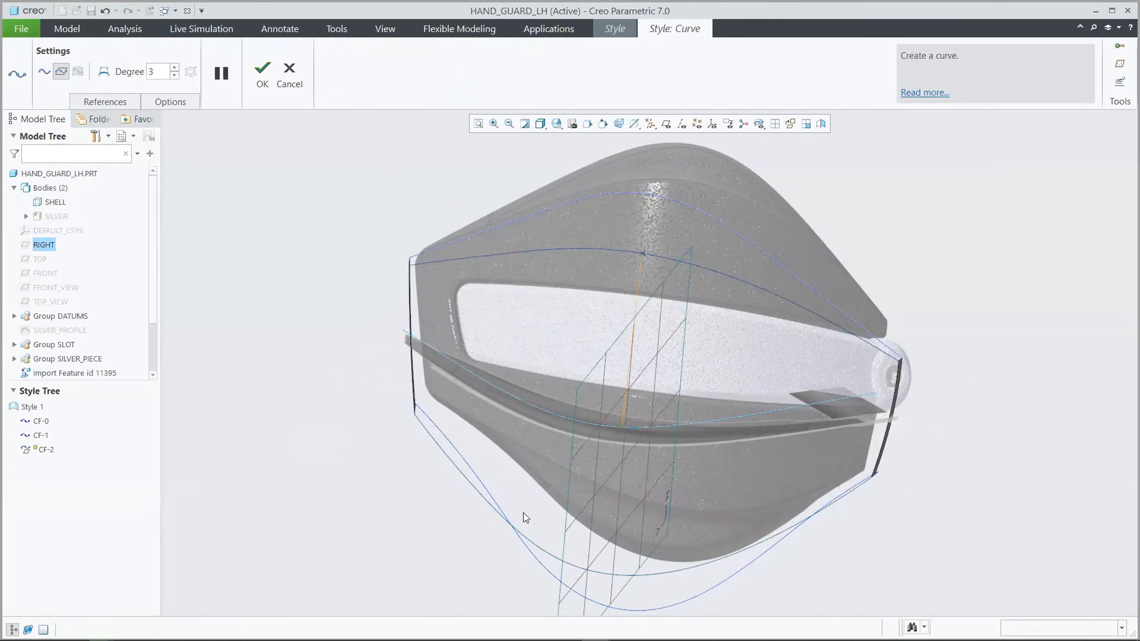
{"action": "left_click", "coordinate": [263, 74]}
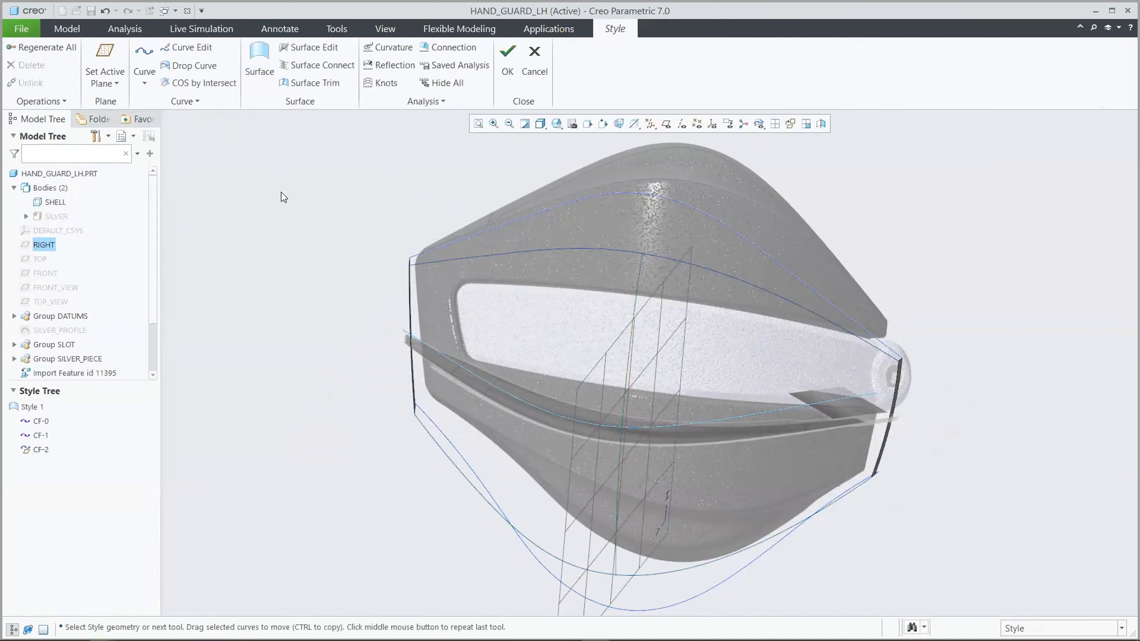
Create a planar cross curve through the upper, middle and lower curves left of centre, referencing the middle curve, and open it for editing
{"action": "left_click", "coordinate": [144, 56]}
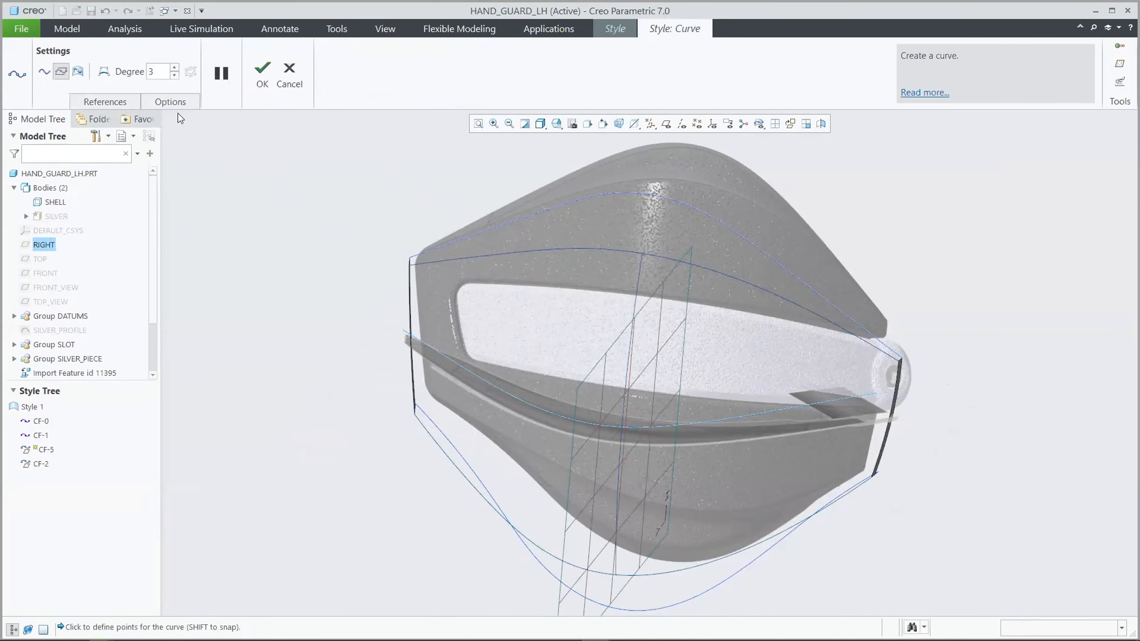
{"action": "right_click", "coordinate": [230, 211]}
{"action": "left_click", "coordinate": [256, 258]}
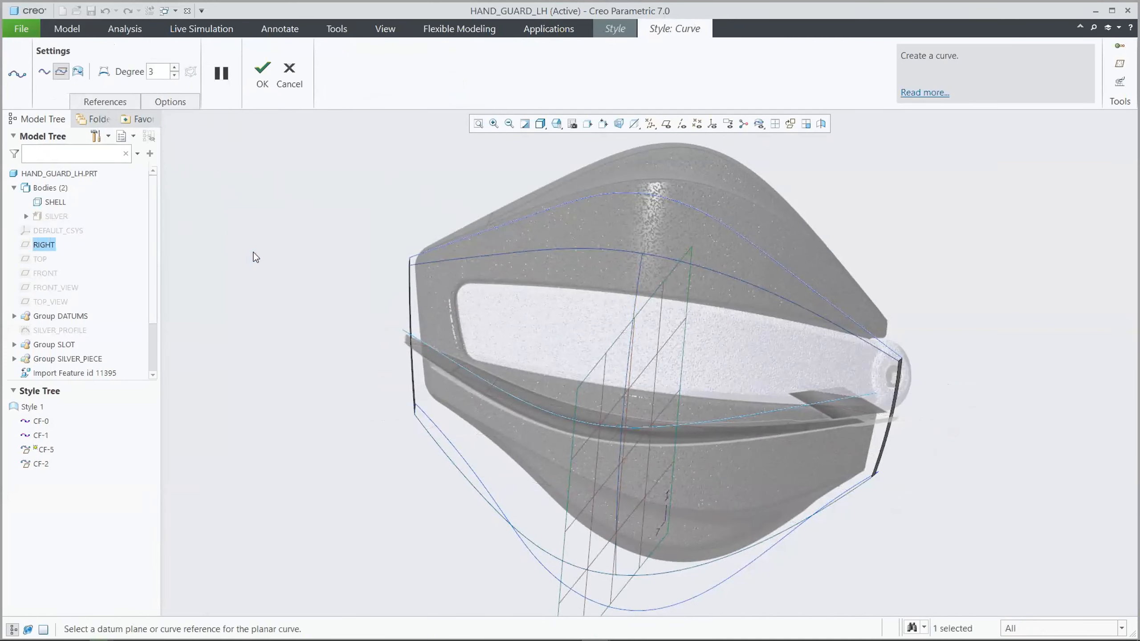
{"action": "left_click", "coordinate": [525, 401]}
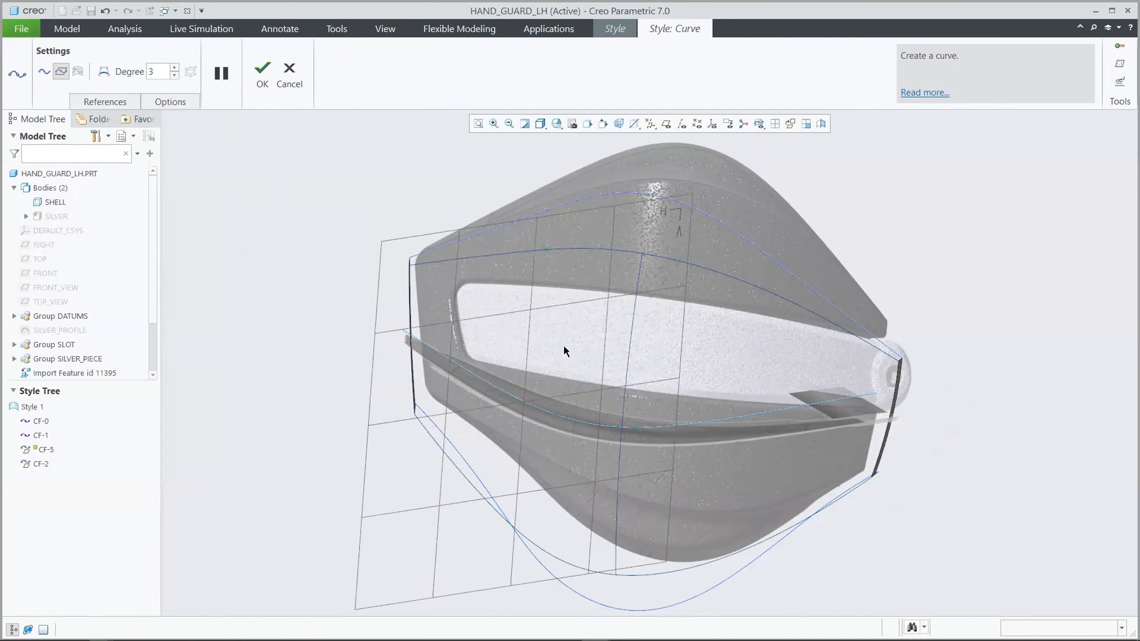
{"action": "left_click", "coordinate": [551, 556], "text": "shift"}
{"action": "left_click", "coordinate": [263, 69]}
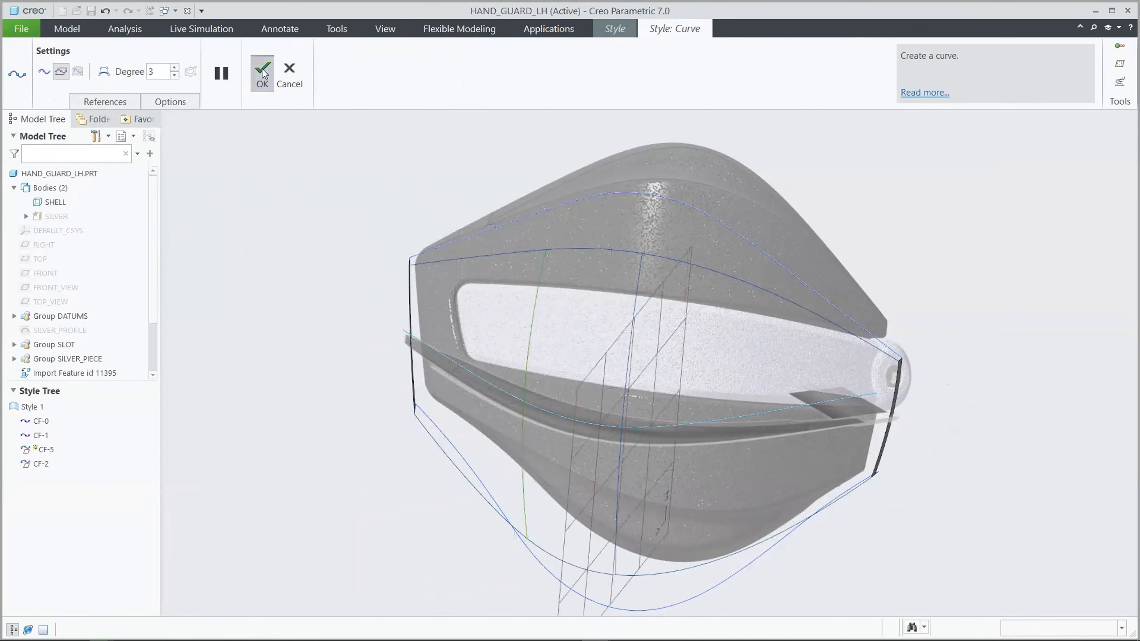
{"action": "left_click", "coordinate": [190, 48]}
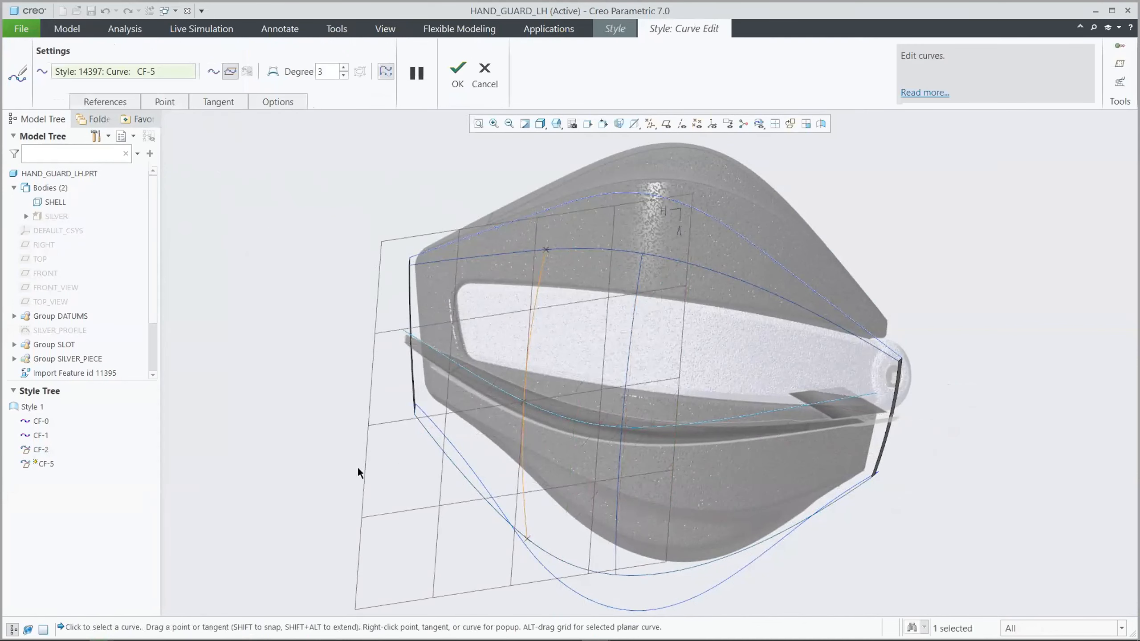
Shift the left planar cross curve further toward the guard's left end and accept the edit
{"action": "left_click_drag", "start_coordinate": [434, 585], "coordinate": [392, 529], "text": "alt"}
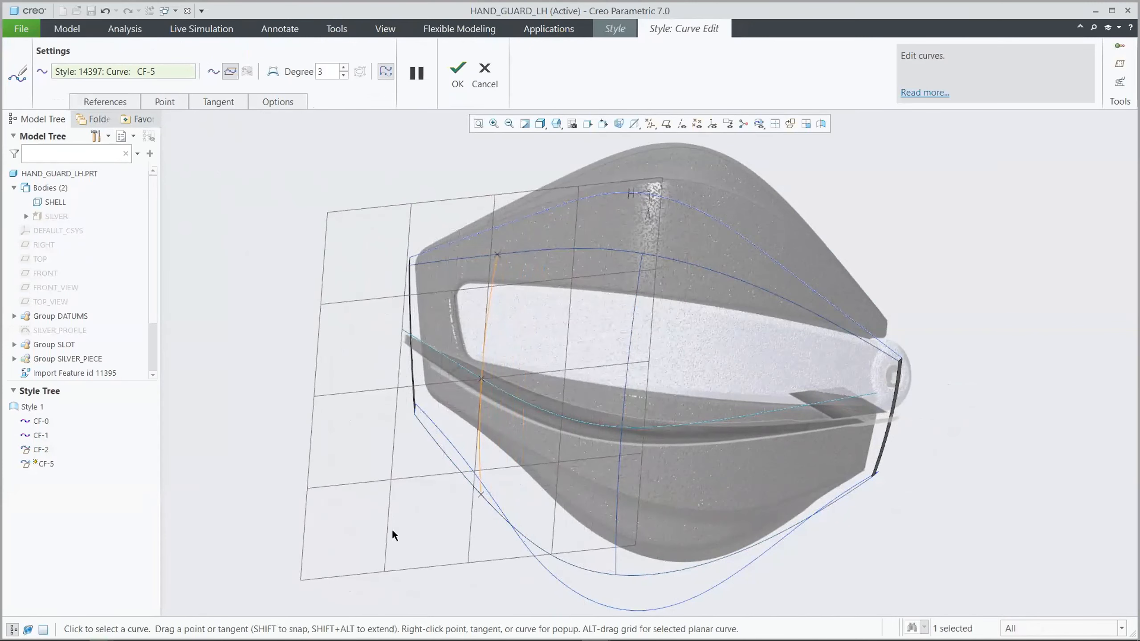
{"action": "left_click", "coordinate": [457, 70]}
{"action": "left_click", "coordinate": [374, 173]}
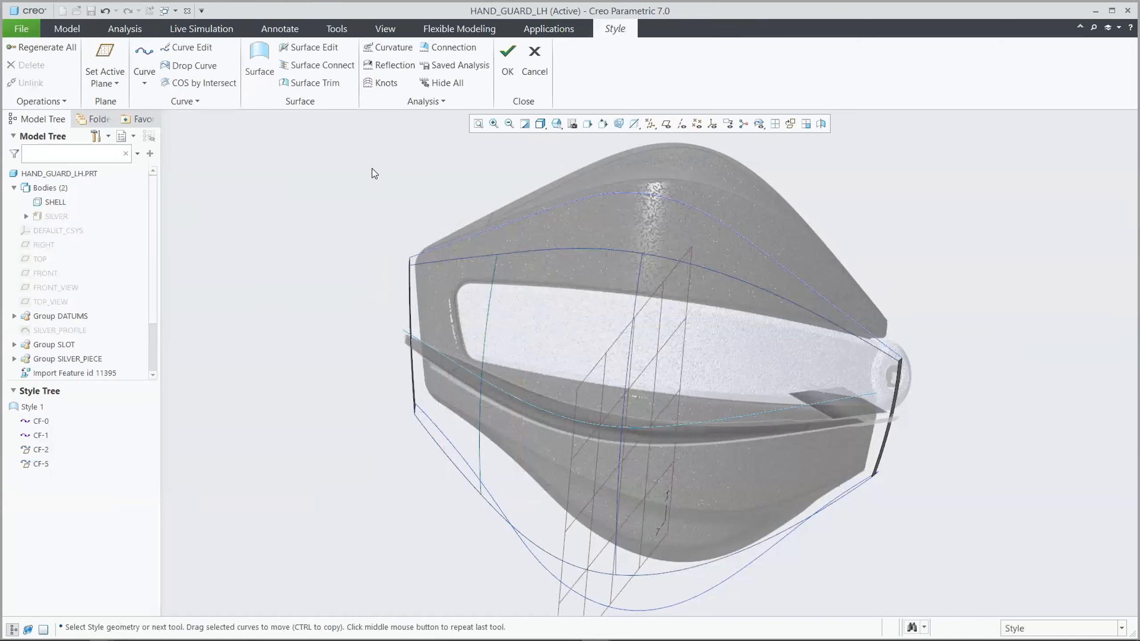
Create a planar cross curve right of centre through the lengthwise curves, using the middle curve as its plane reference
{"action": "left_click", "coordinate": [150, 56]}
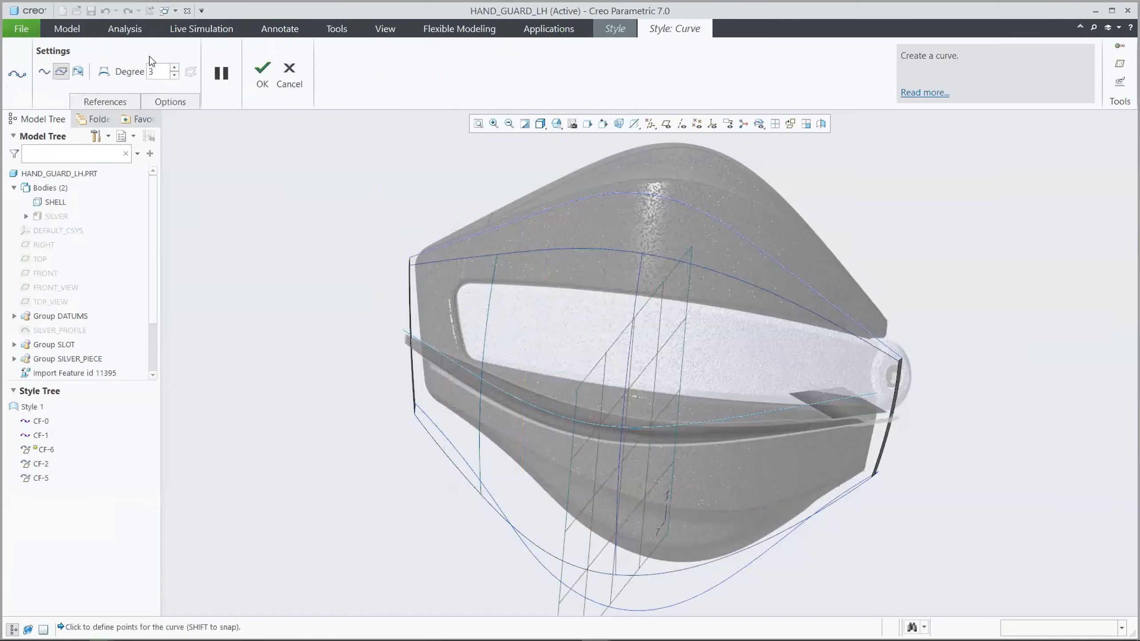
{"action": "right_click", "coordinate": [245, 184]}
{"action": "left_click", "coordinate": [289, 235]}
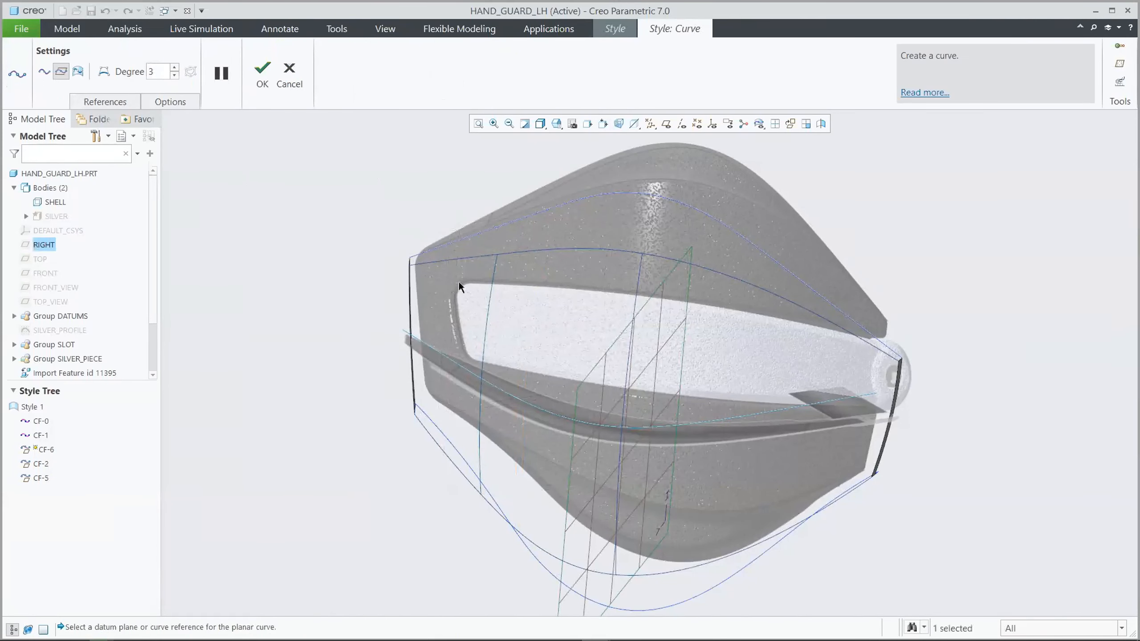
{"action": "middle_click", "coordinate": [791, 408]}
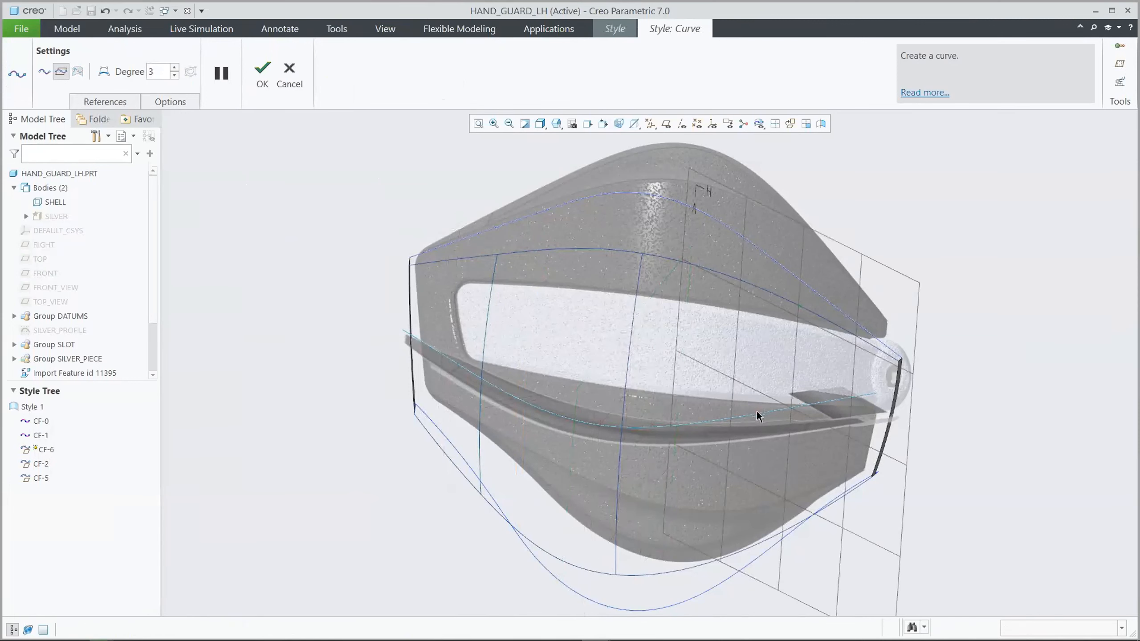
{"action": "left_click", "coordinate": [752, 545]}
{"action": "left_click", "coordinate": [262, 72]}
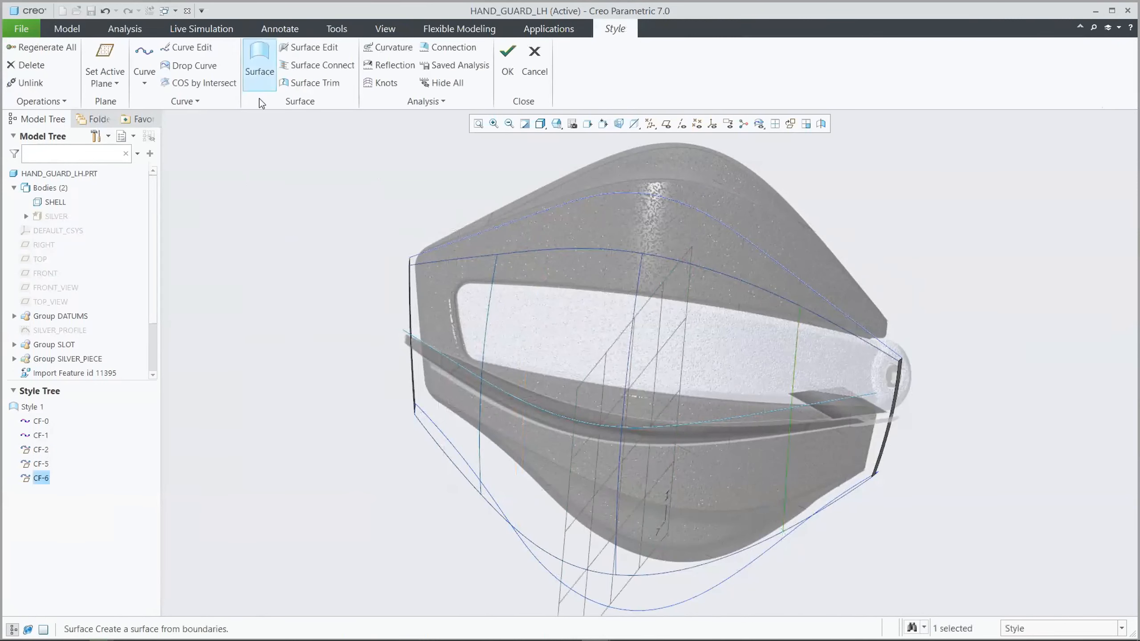
Start a Style surface bounded by the front upper curve, the left end edge, the front lower curve and the right end edge
{"action": "left_click", "coordinate": [258, 58]}
{"action": "left_click", "coordinate": [443, 258]}
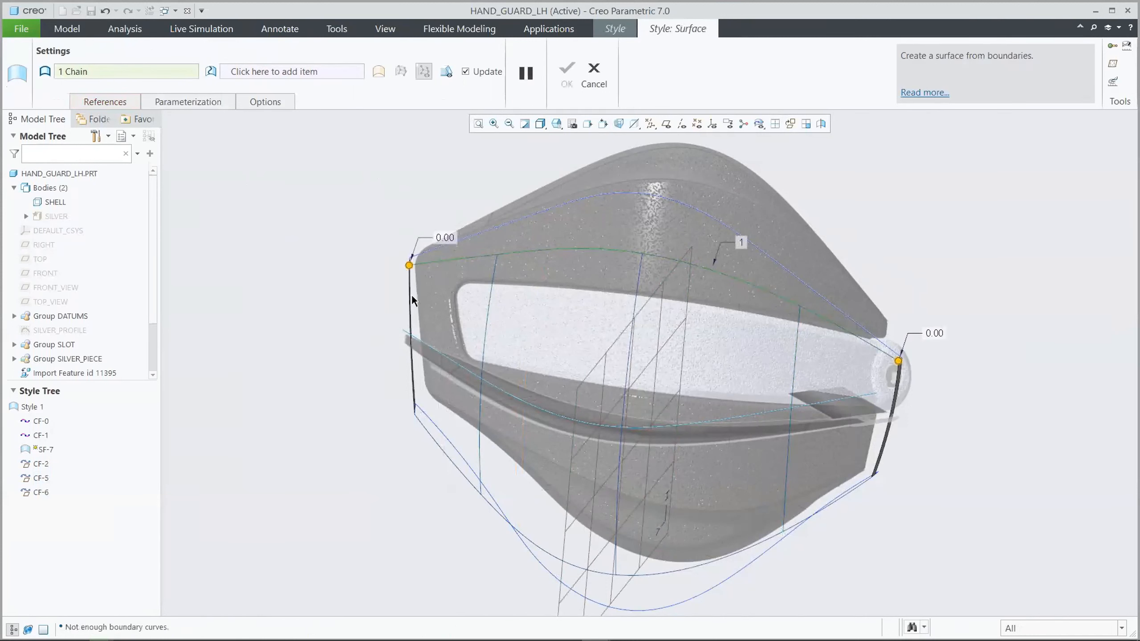
{"action": "left_click", "coordinate": [411, 295], "text": "ctrl"}
{"action": "left_click", "coordinate": [445, 437], "text": "ctrl"}
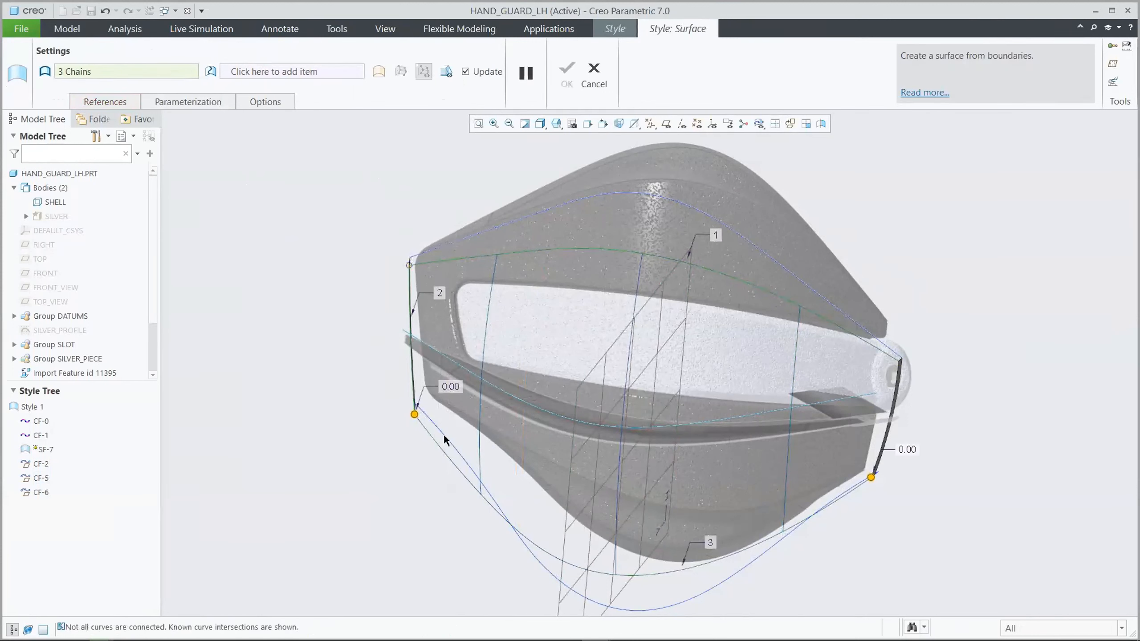
{"action": "left_click", "coordinate": [886, 431], "text": "ctrl"}
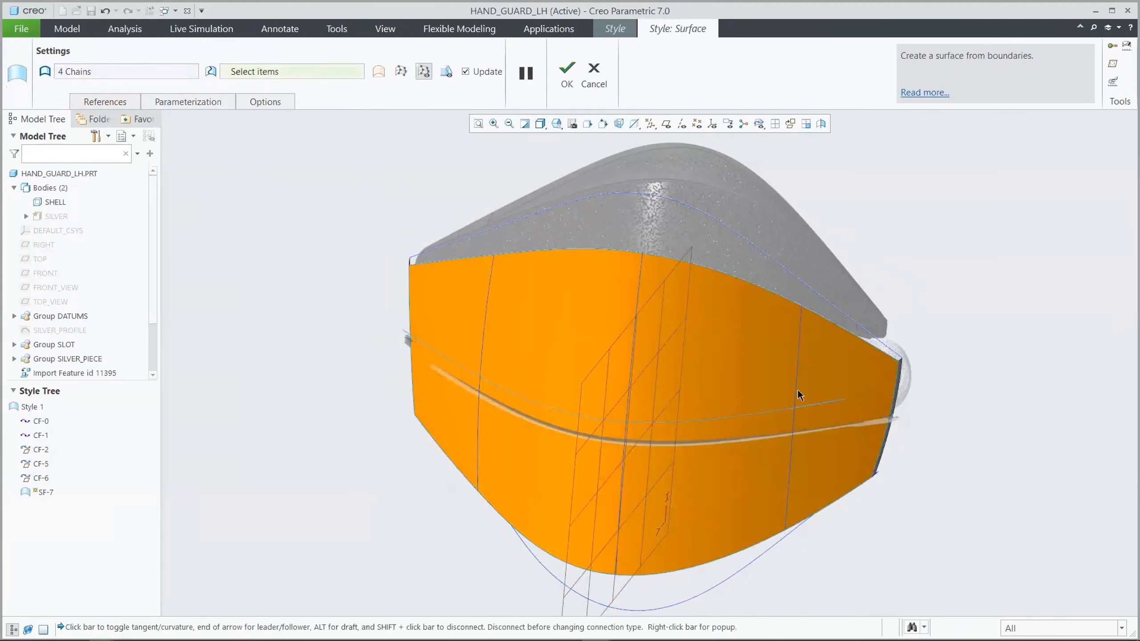
Add the left, centre and right planar cross curves as the surface's internal curves and accept the surface
{"action": "left_click", "coordinate": [295, 76]}
{"action": "left_click", "coordinate": [482, 317]}
{"action": "left_click", "coordinate": [633, 348], "text": "ctrl"}
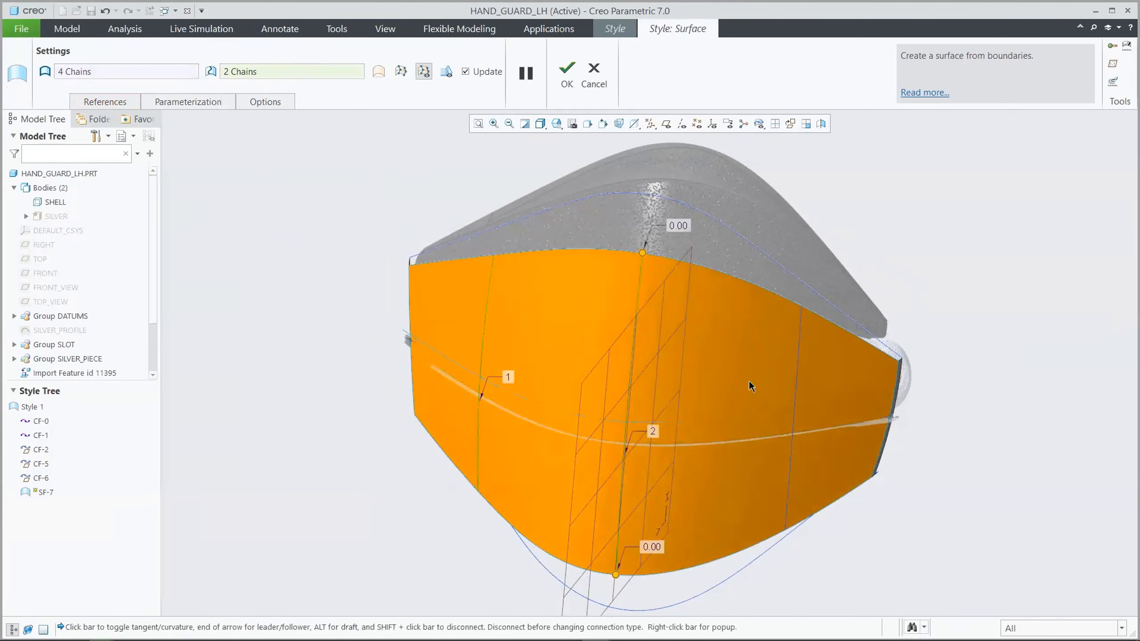
{"action": "left_click", "coordinate": [795, 388], "text": "ctrl"}
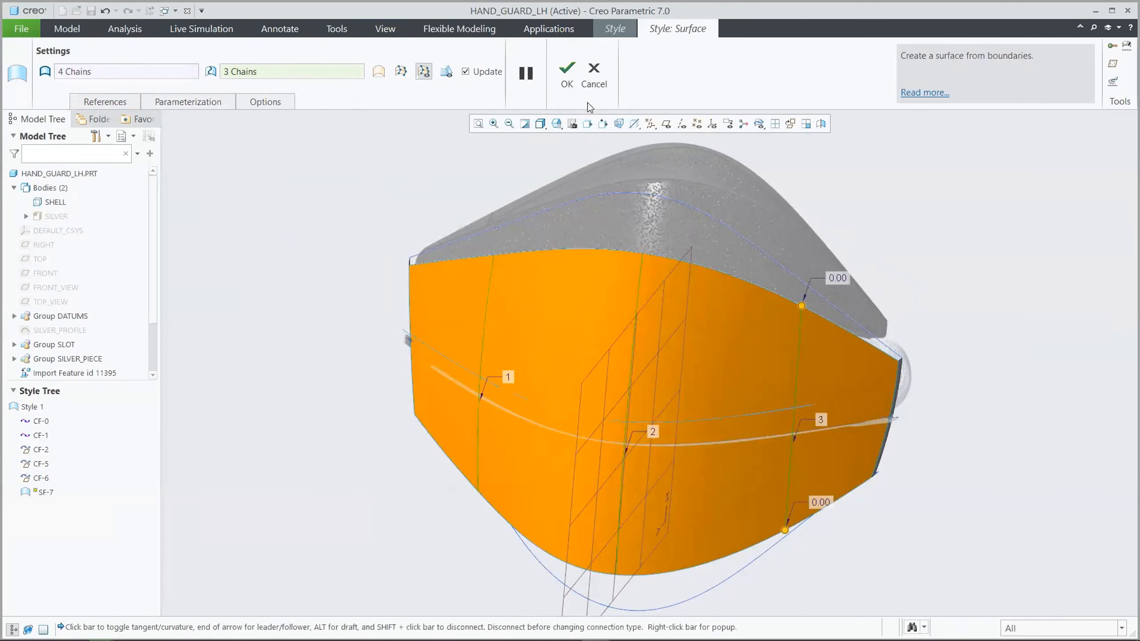
{"action": "left_click", "coordinate": [567, 71]}
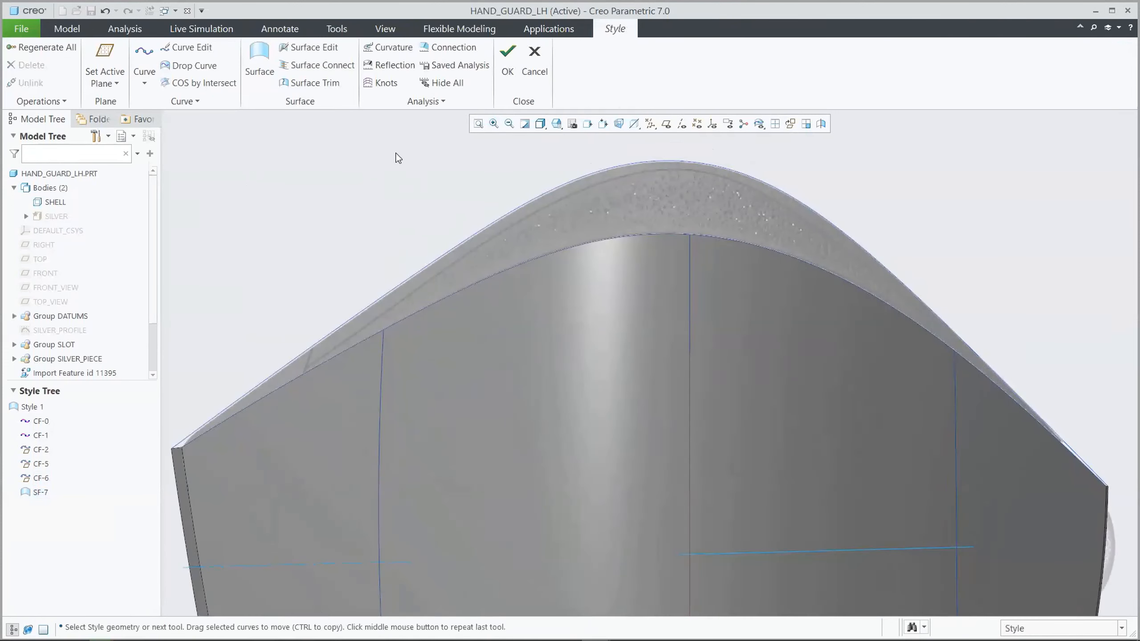
Create a short free curve near the left end, linking the main surface's upper edge to the rear upper curve
{"action": "left_click", "coordinate": [143, 55]}
{"action": "left_click", "coordinate": [46, 73]}
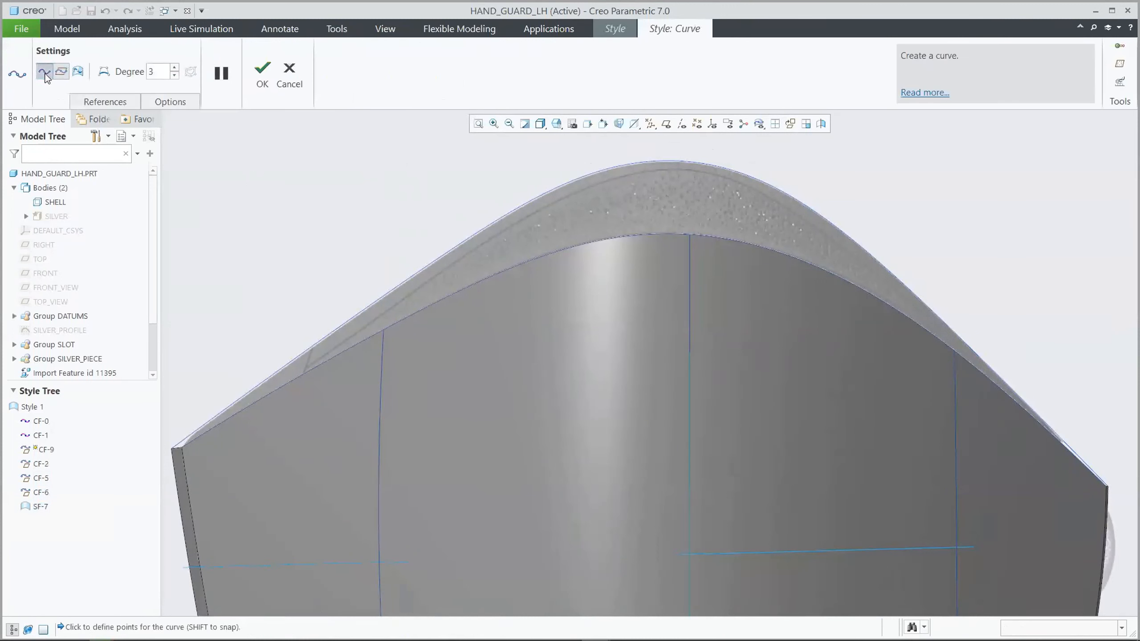
{"action": "left_click", "coordinate": [303, 374]}
{"action": "left_click", "coordinate": [308, 350]}
{"action": "left_click", "coordinate": [263, 73]}
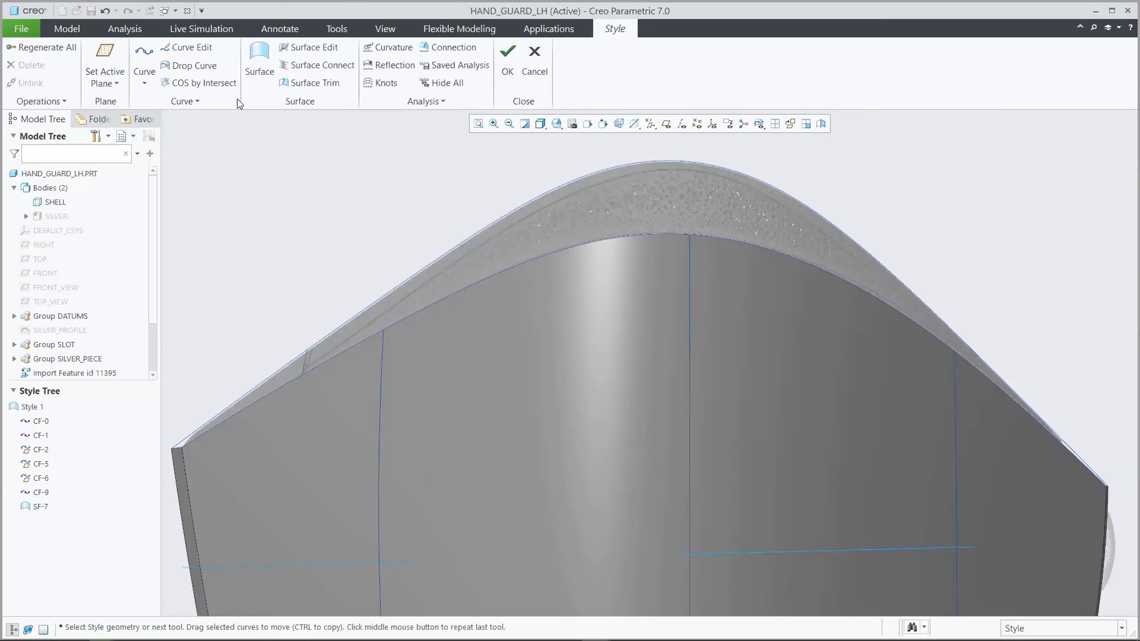
Create a matching short free curve near the right end, between the main surface's upper edge and the rear upper curve
{"action": "left_click", "coordinate": [149, 53]}
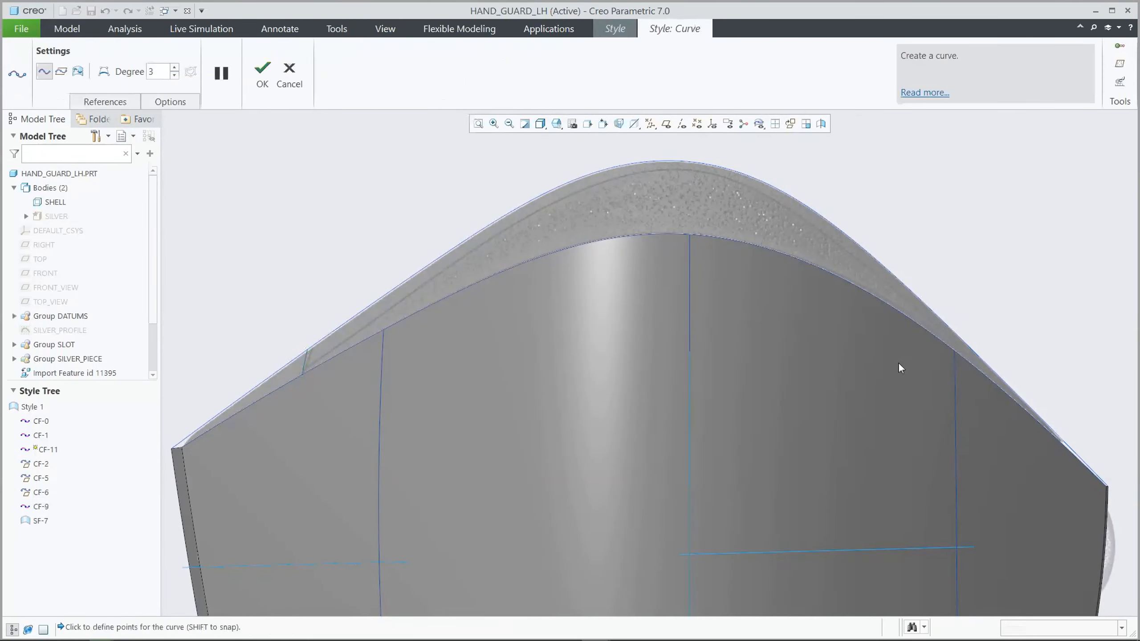
{"action": "left_click", "coordinate": [981, 360]}
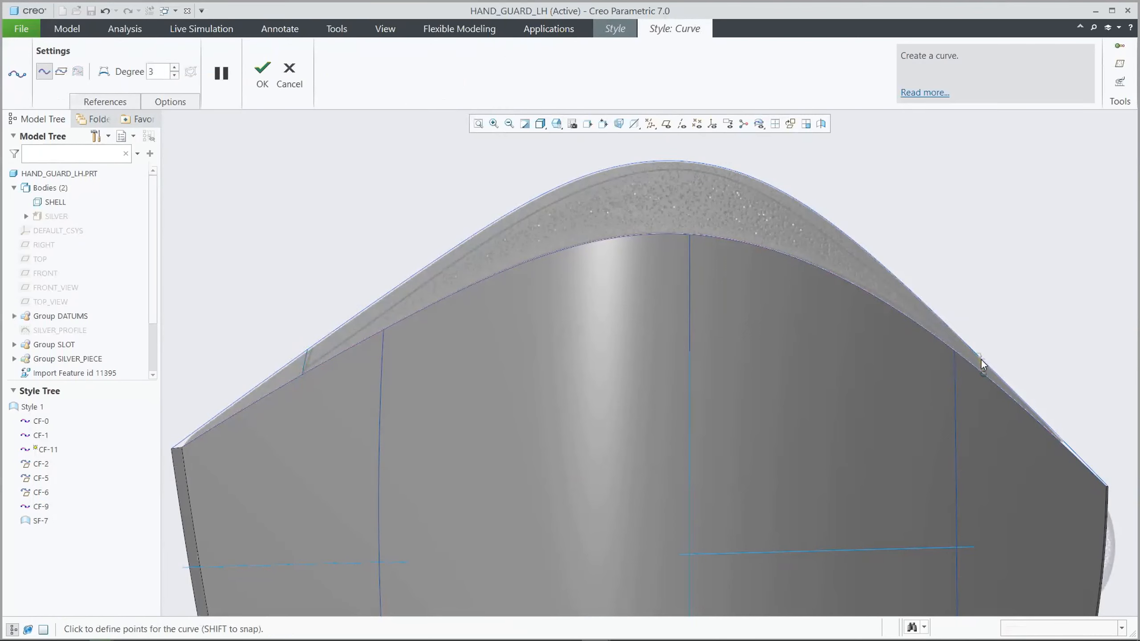
{"action": "left_click", "coordinate": [264, 70]}
Build the left corner surface from the rear upper curve, the end edge, the main surface's upper edge and the left short curve
{"action": "left_click", "coordinate": [278, 157]}
{"action": "middle_click_drag", "start_coordinate": [278, 156], "coordinate": [278, 156]}
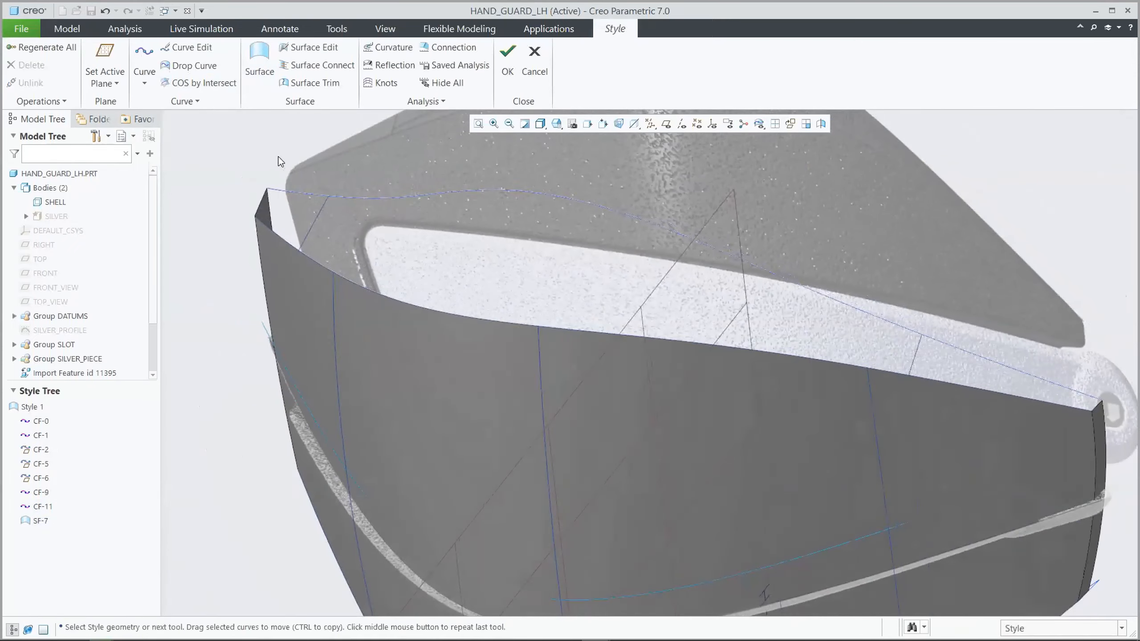
{"action": "left_click", "coordinate": [255, 61]}
{"action": "left_click", "coordinate": [283, 195]}
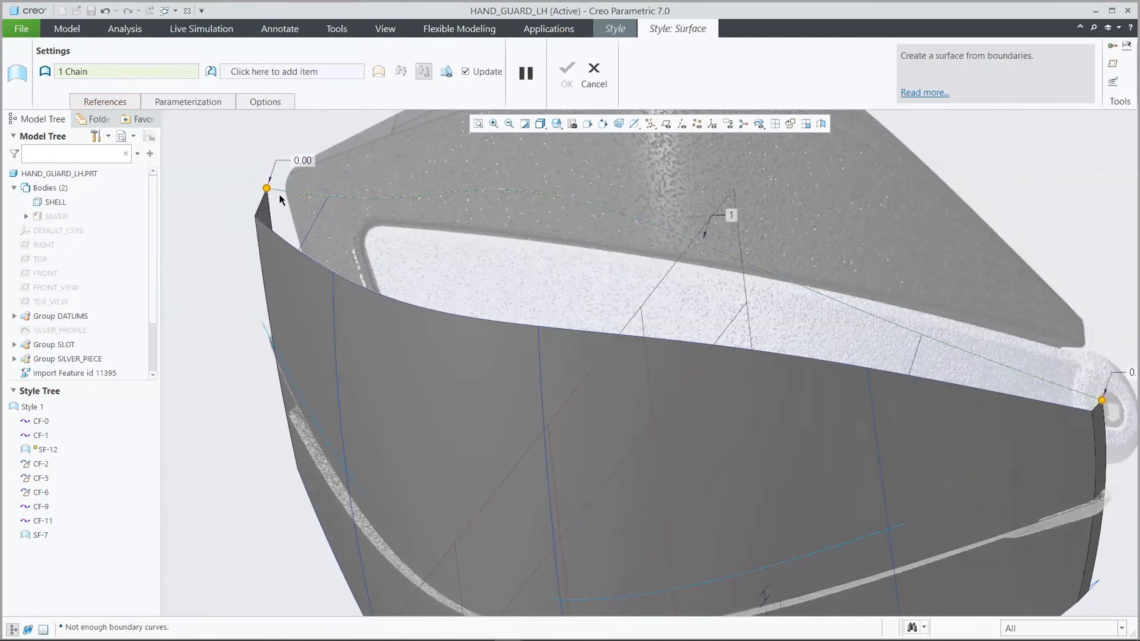
{"action": "left_click", "coordinate": [263, 201], "text": "ctrl"}
{"action": "left_click", "coordinate": [276, 230], "text": "ctrl"}
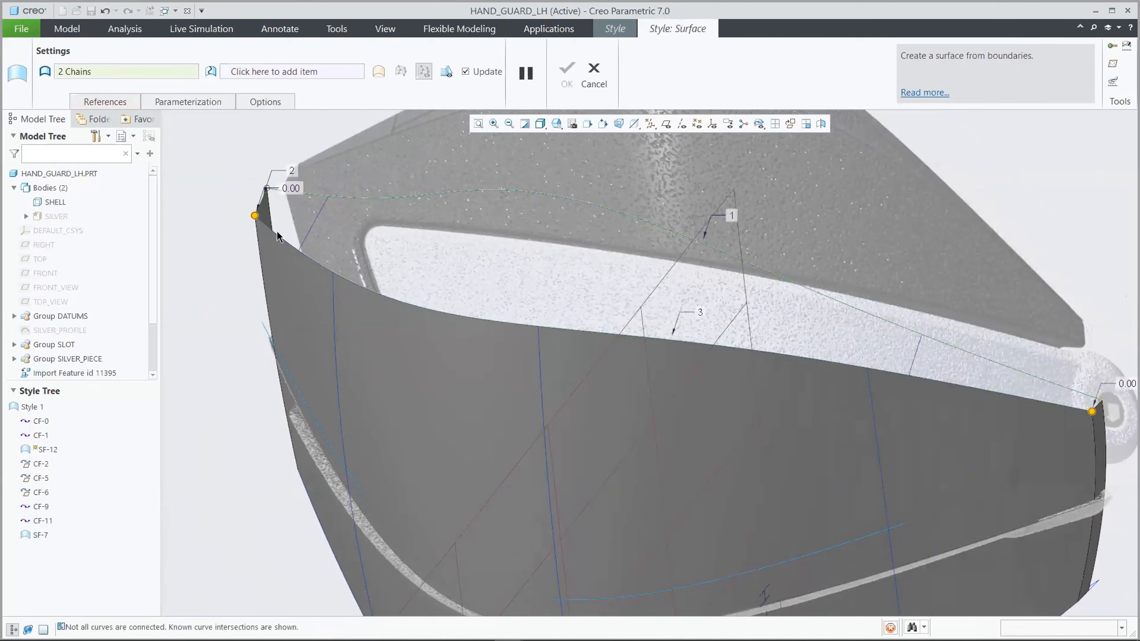
{"action": "left_click", "coordinate": [313, 222], "text": "ctrl"}
{"action": "left_click", "coordinate": [567, 72]}
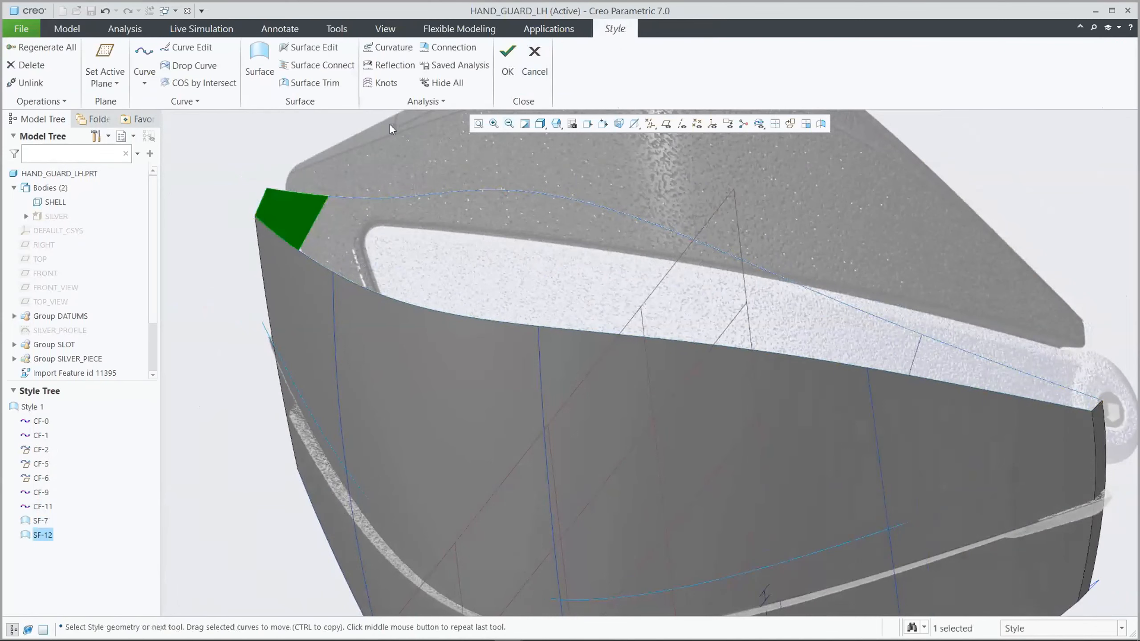
Build the right corner surface from the main surface's upper edge, the end edge, the rear upper curve and the right short curve
{"action": "left_click", "coordinate": [260, 63]}
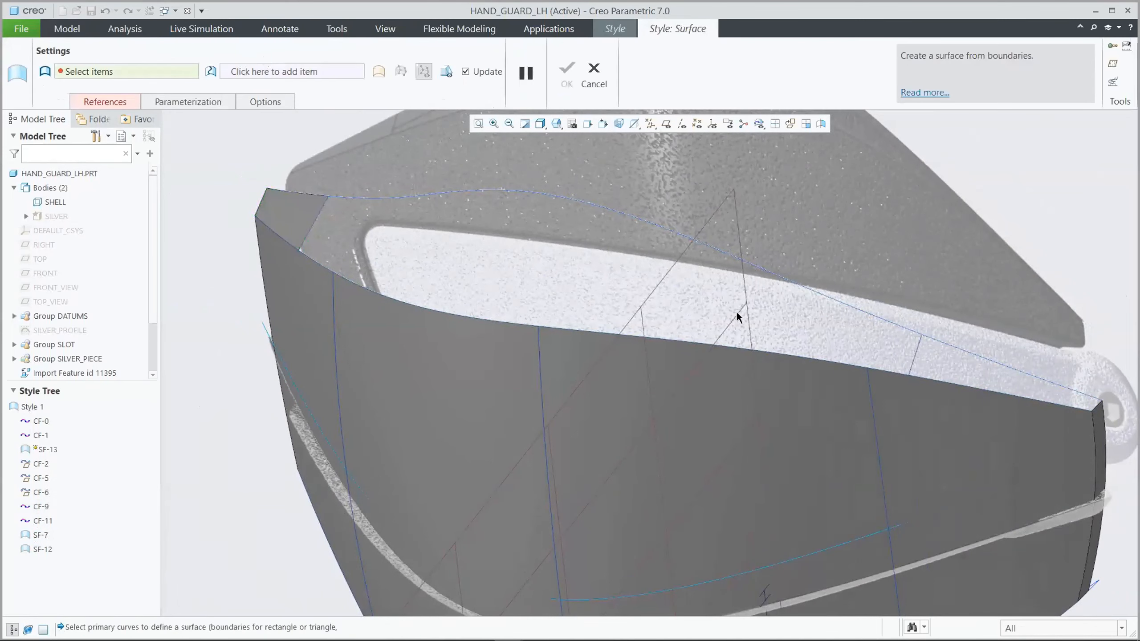
{"action": "left_click", "coordinate": [932, 377]}
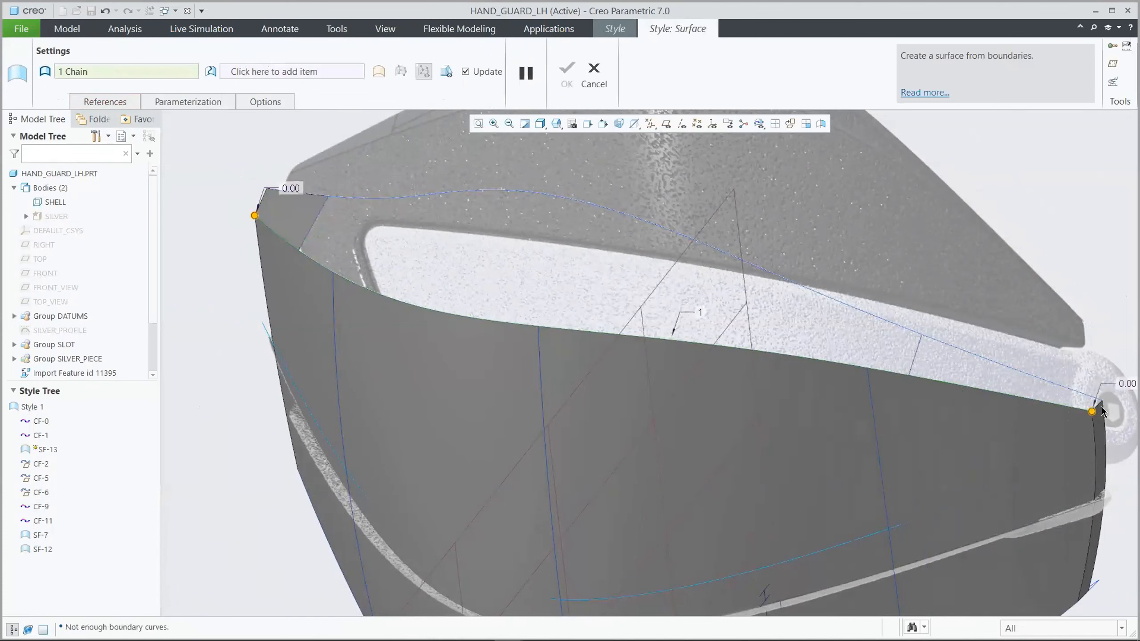
{"action": "left_click", "coordinate": [1099, 406], "text": "ctrl"}
{"action": "left_click", "coordinate": [1069, 389], "text": "ctrl"}
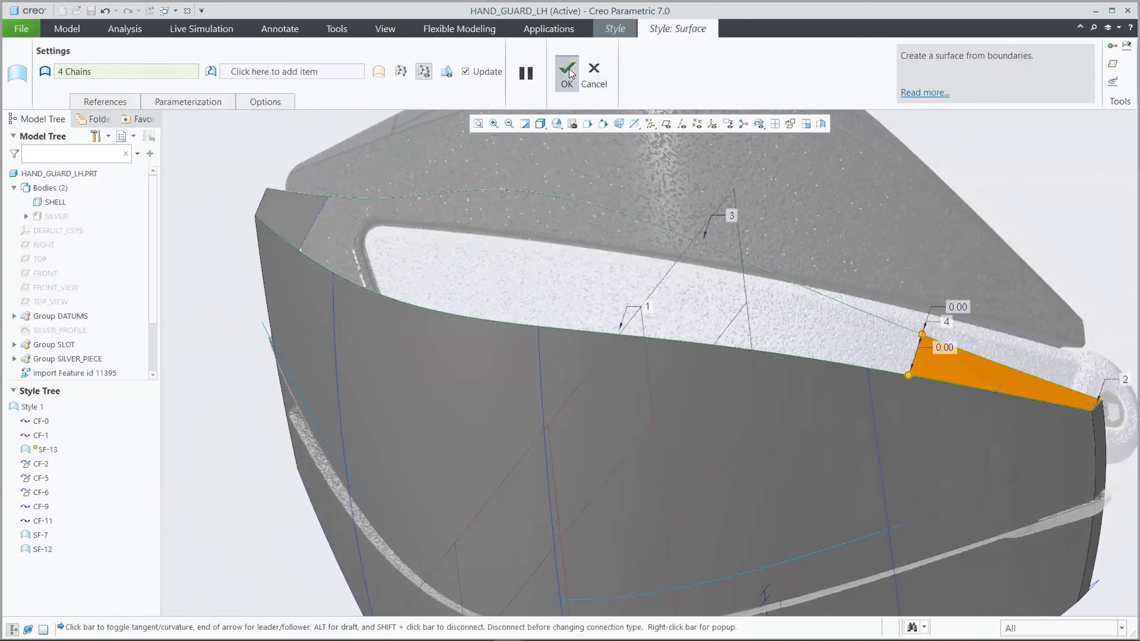
{"action": "left_click", "coordinate": [566, 73]}
{"action": "left_click", "coordinate": [246, 139]}
Create a free curve between the left and right short curves, passing through the crest of the reference image's upper crease
{"action": "left_click", "coordinate": [144, 59]}
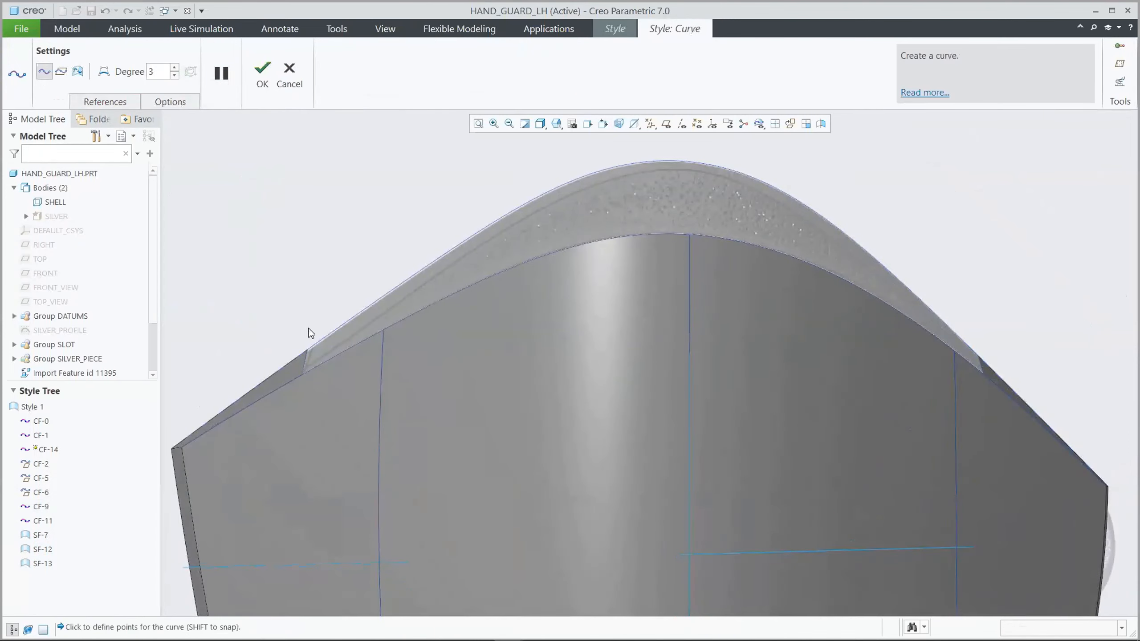
{"action": "left_click", "coordinate": [304, 365]}
{"action": "left_click", "coordinate": [979, 363]}
{"action": "left_click", "coordinate": [262, 72]}
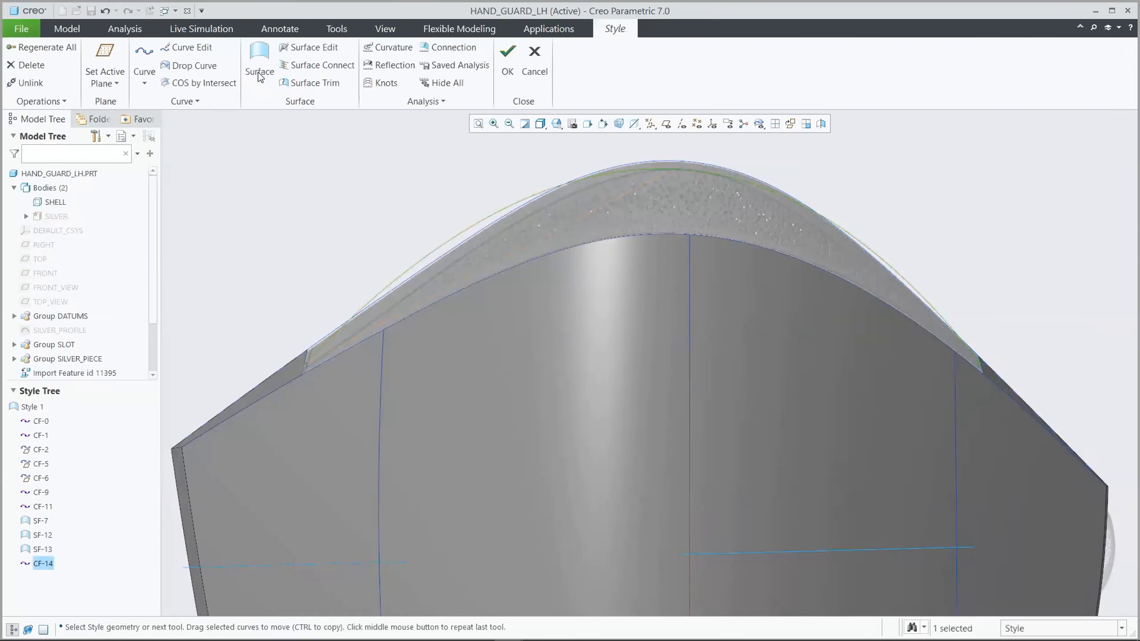
Edit the new crease curve and set both of its end tangents to G1 - Surface Tangent
{"action": "left_click", "coordinate": [195, 49]}
{"action": "left_click", "coordinate": [305, 365]}
{"action": "right_click", "coordinate": [427, 234]}
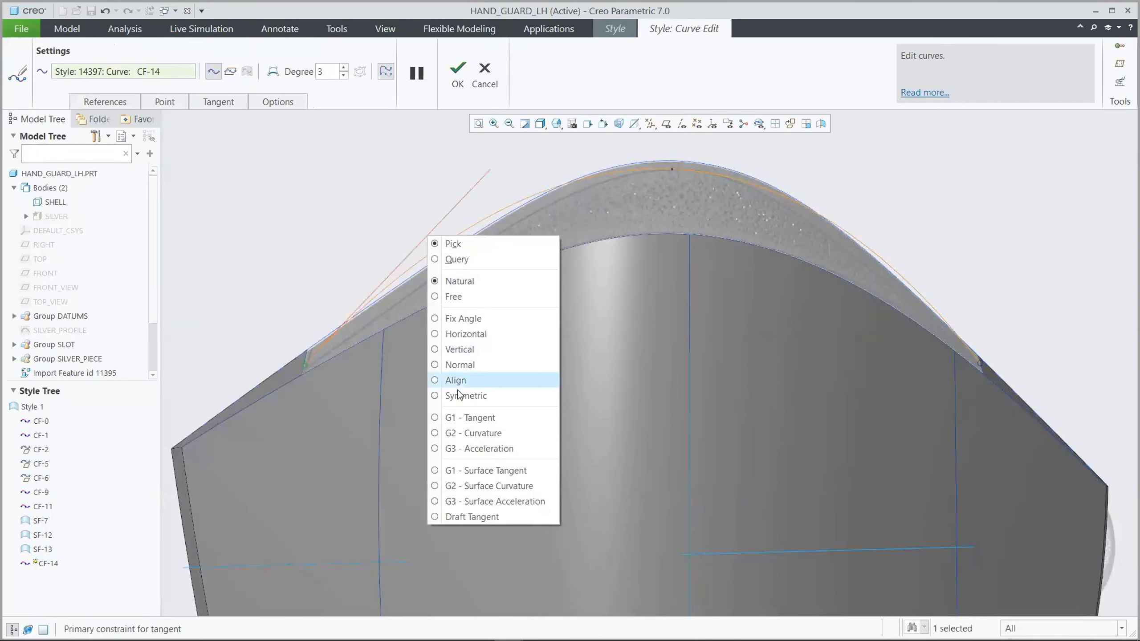
{"action": "left_click", "coordinate": [483, 471]}
{"action": "left_click", "coordinate": [980, 362]}
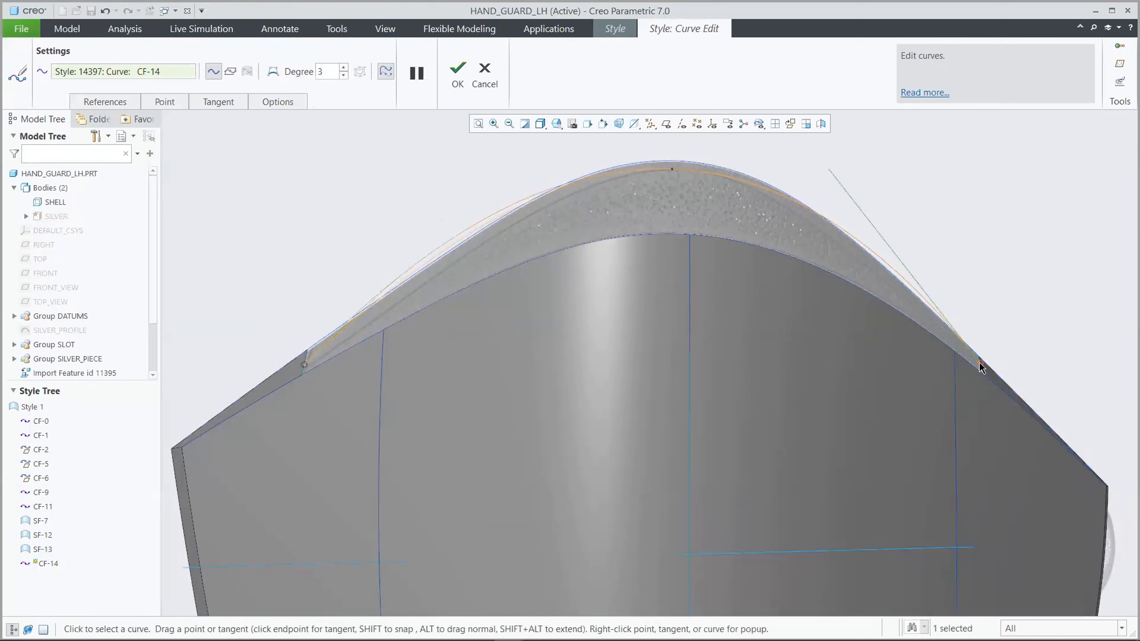
{"action": "right_click", "coordinate": [863, 213]}
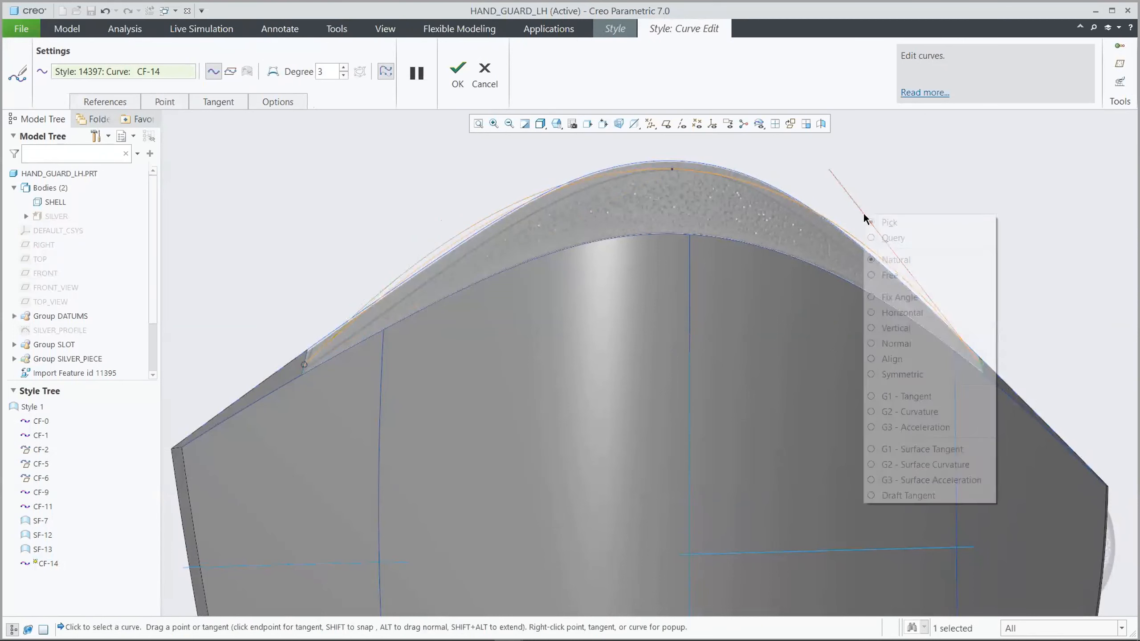
{"action": "left_click", "coordinate": [912, 448]}
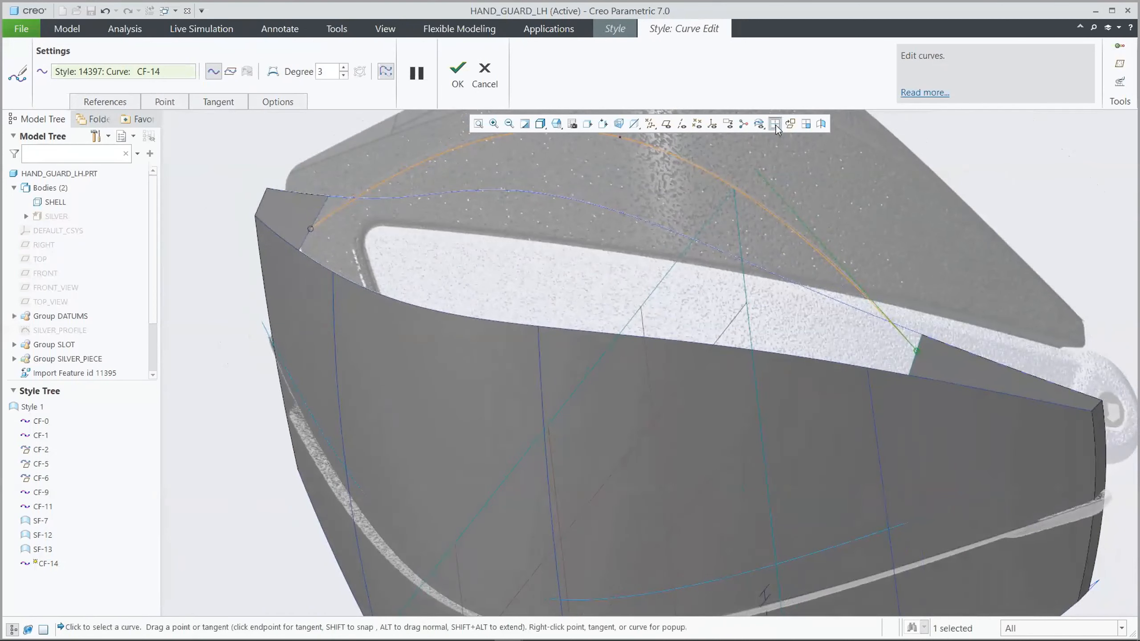
In the four-view layout, pull the crease curve's midpoint onto the top-view crease, then add and align a point on each side
{"action": "left_click", "coordinate": [777, 126]}
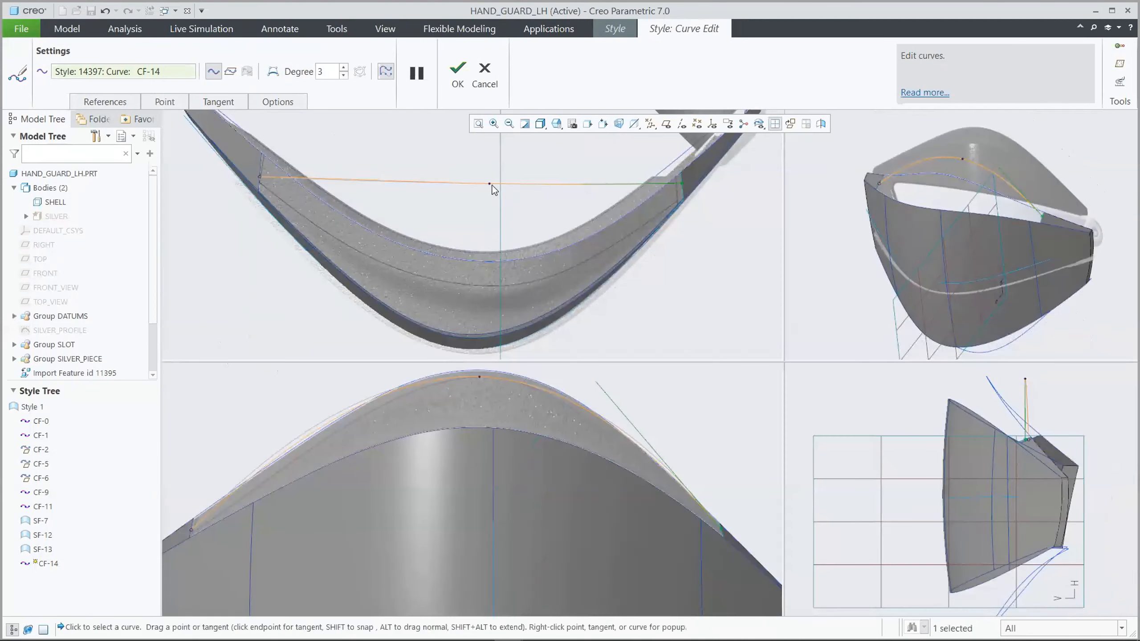
{"action": "left_click_drag", "start_coordinate": [490, 184], "coordinate": [485, 283]}
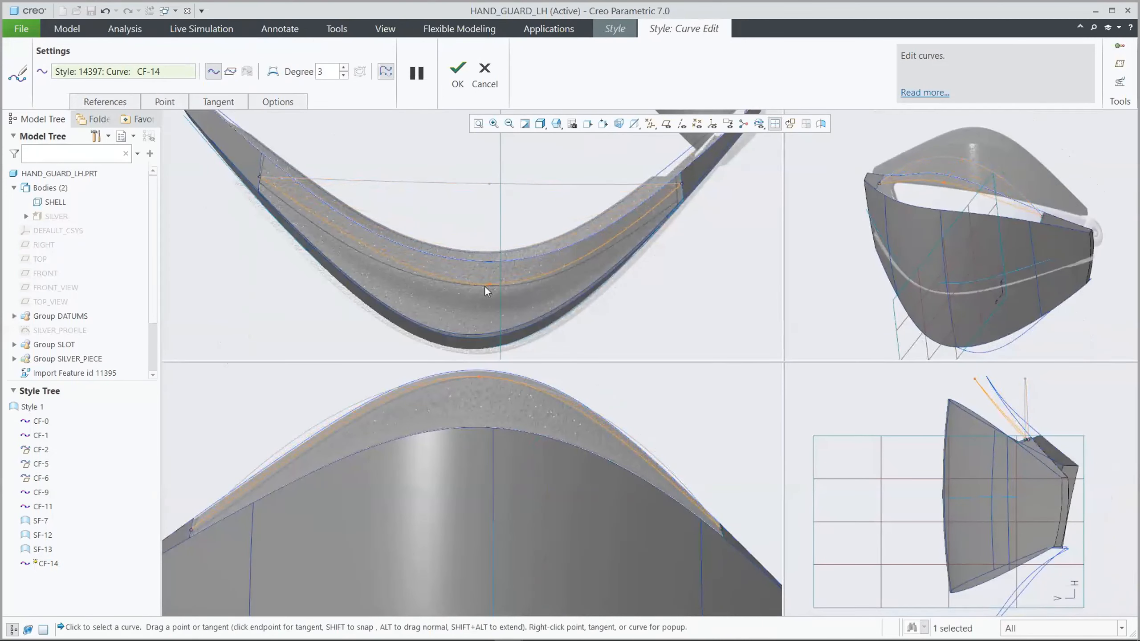
{"action": "right_click", "coordinate": [356, 238]}
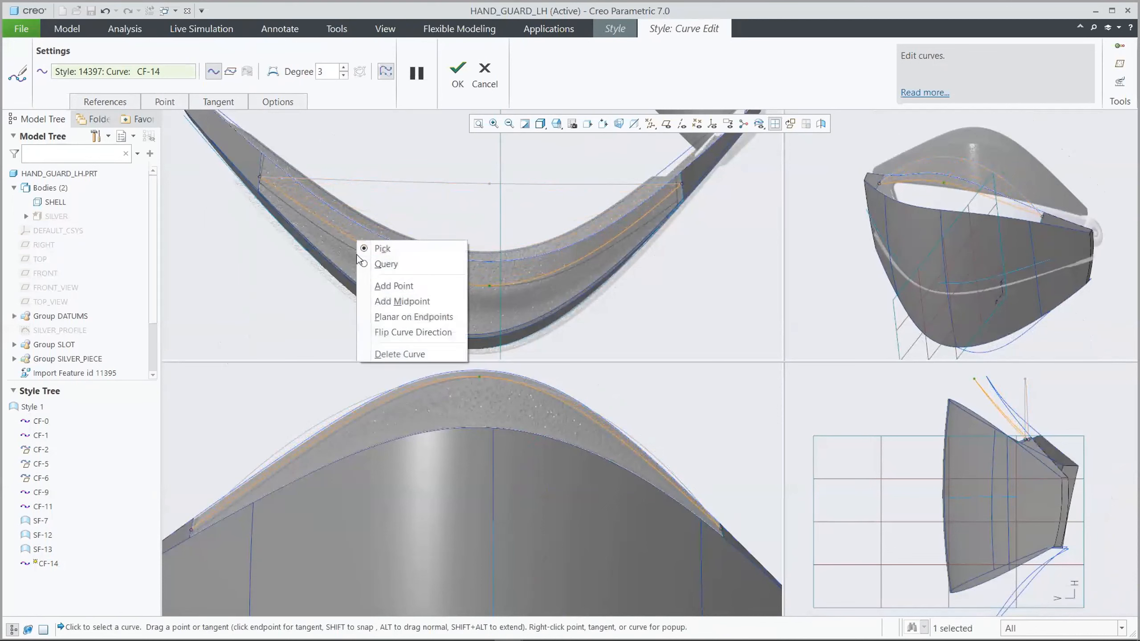
{"action": "left_click", "coordinate": [374, 285]}
{"action": "left_click_drag", "start_coordinate": [357, 244], "coordinate": [357, 251]}
{"action": "right_click", "coordinate": [590, 245]}
{"action": "left_click", "coordinate": [615, 292]}
{"action": "left_click_drag", "start_coordinate": [589, 248], "coordinate": [591, 259]}
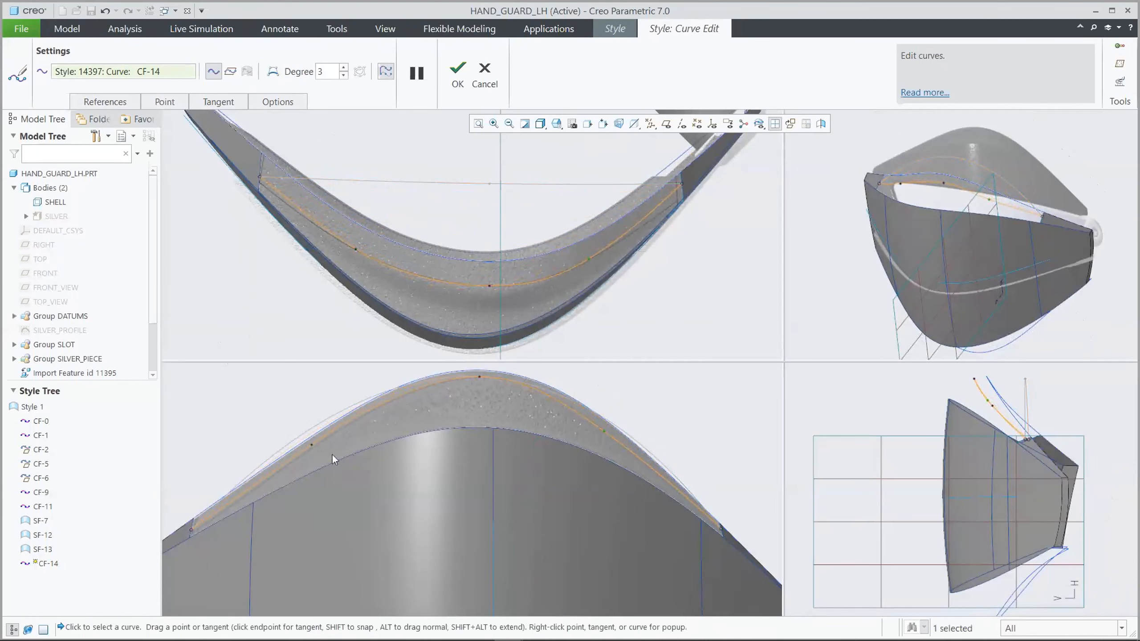
Fine-tune the crease curve's left and right added points to follow the upper crease in the front view
{"action": "scroll", "coordinate": [305, 451], "scroll_direction": "up", "scroll_amount": 3}
{"action": "left_click_drag", "start_coordinate": [323, 440], "coordinate": [323, 444]}
{"action": "scroll", "coordinate": [308, 488], "scroll_direction": "up", "scroll_amount": 3}
{"action": "scroll", "coordinate": [627, 486], "scroll_direction": "down", "scroll_amount": 2}
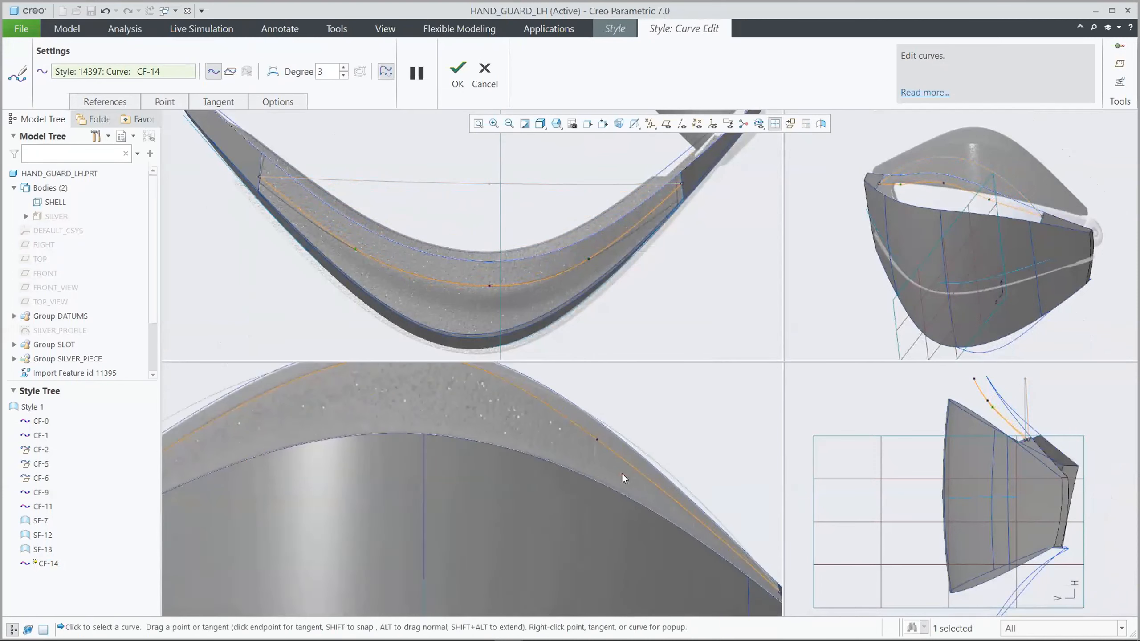
{"action": "scroll", "coordinate": [622, 473], "scroll_direction": "down", "scroll_amount": 1}
{"action": "mouse_move", "coordinate": [592, 431]}
{"action": "left_mouse_down"}
{"action": "mouse_move", "coordinate": [591, 447]}
{"action": "mouse_move", "coordinate": [593, 430]}
{"action": "left_mouse_up"}
{"action": "scroll", "coordinate": [594, 455], "scroll_direction": "up", "scroll_amount": 3}
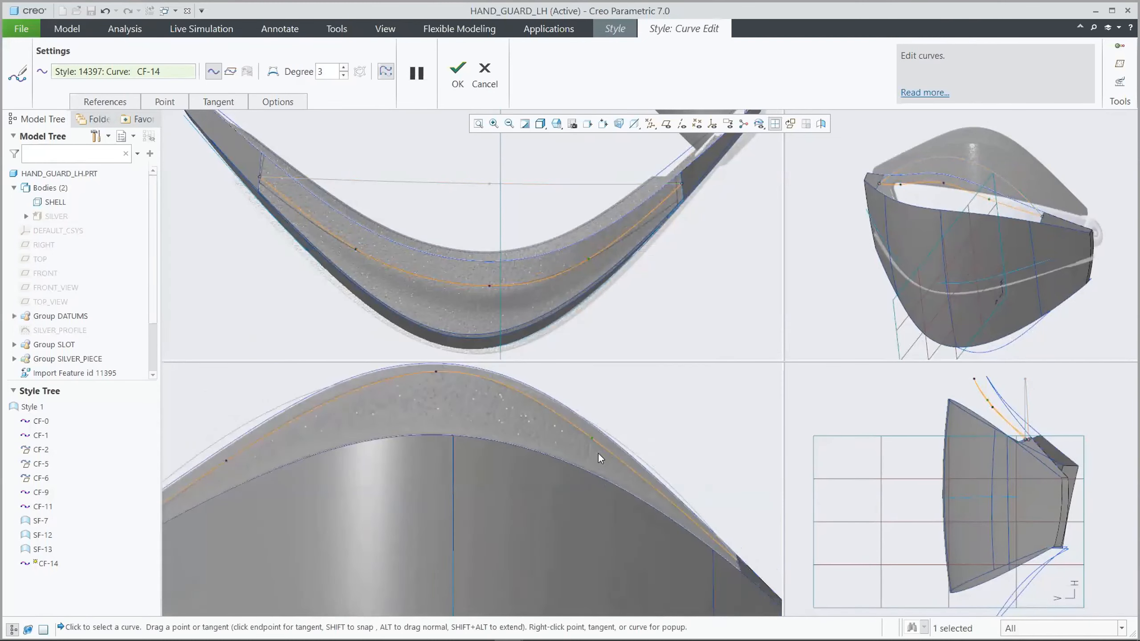
Return to the single standard view and accept the crease curve's edits
{"action": "left_click", "coordinate": [778, 125]}
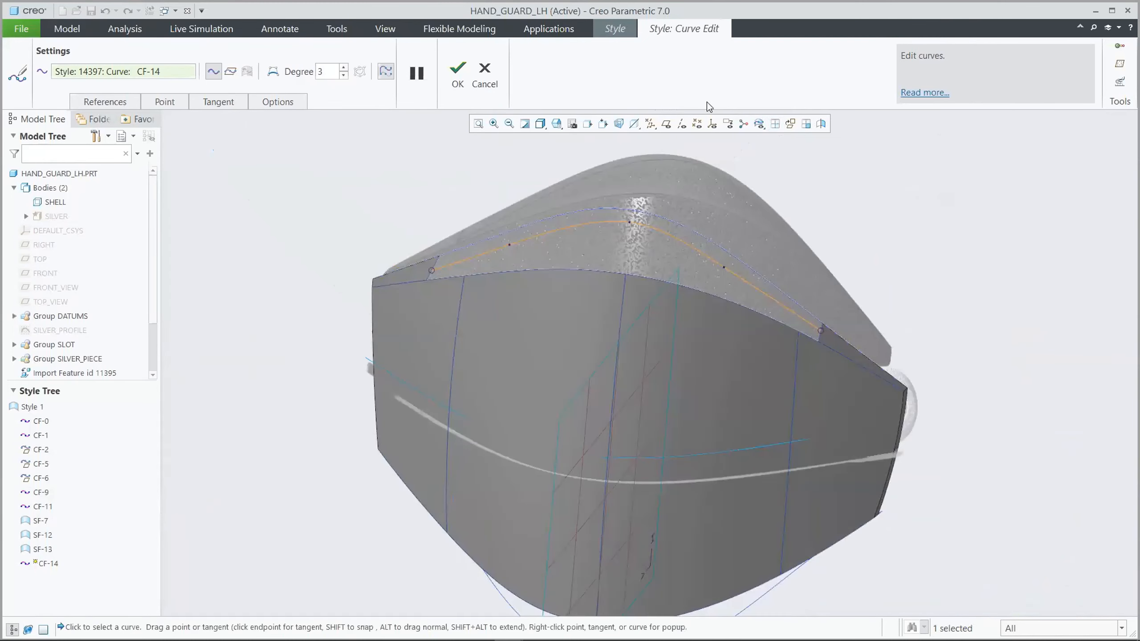
{"action": "left_click", "coordinate": [458, 71]}
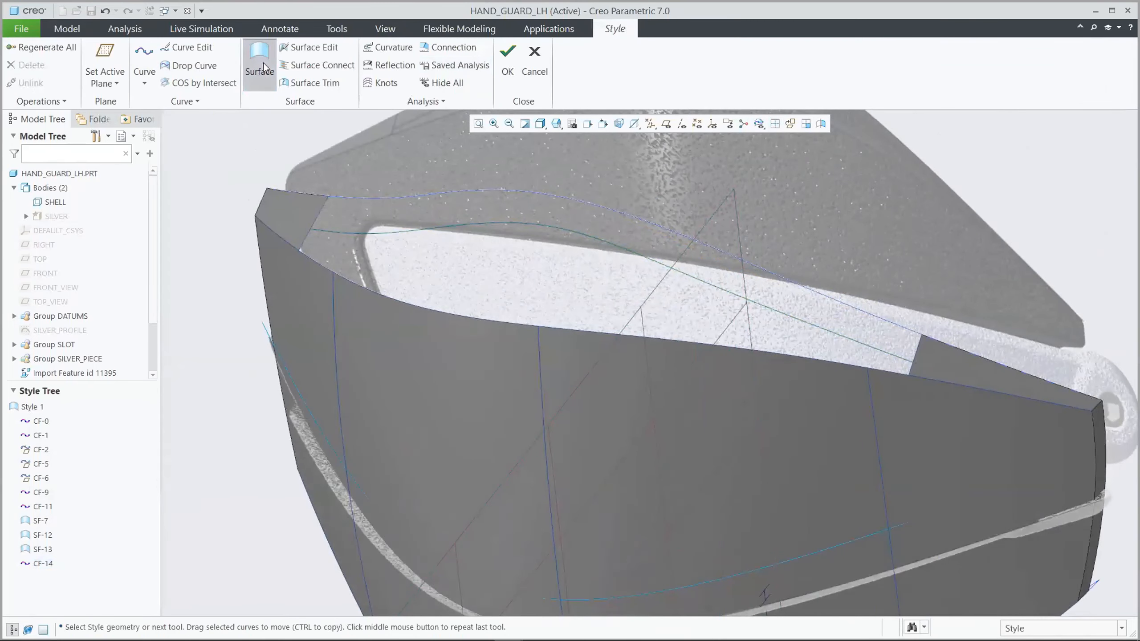
Create a Style surface bounded by the upper outer curve, the crease curve and the short curves at both ends
{"action": "left_click", "coordinate": [261, 63]}
{"action": "left_click", "coordinate": [350, 197]}
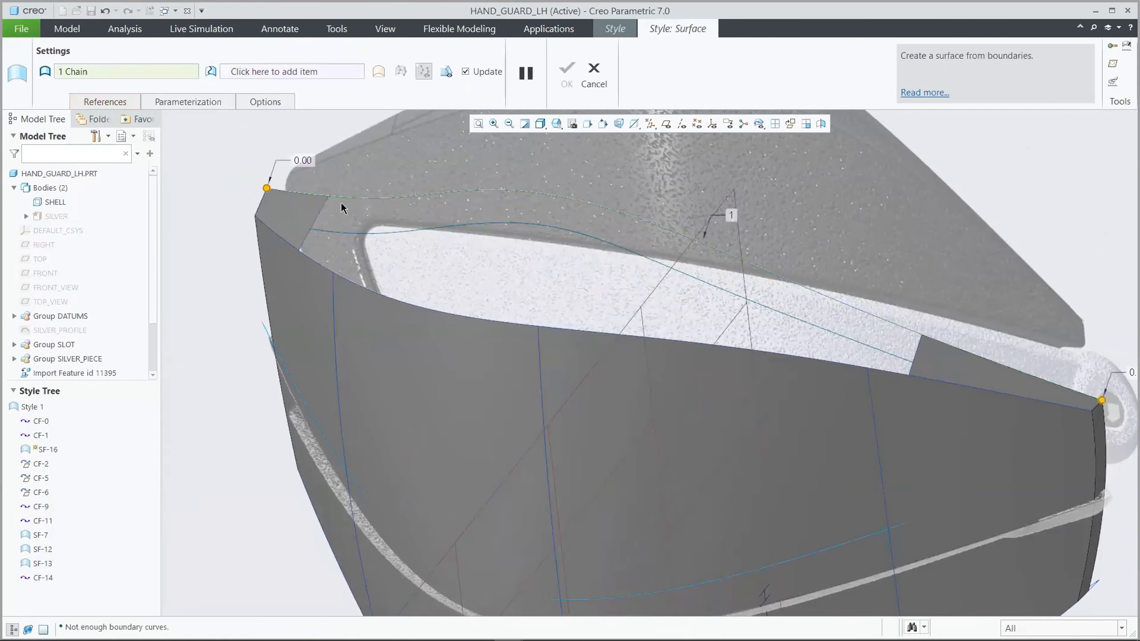
{"action": "left_click", "coordinate": [322, 216], "text": "ctrl"}
{"action": "left_click", "coordinate": [382, 230], "text": "ctrl"}
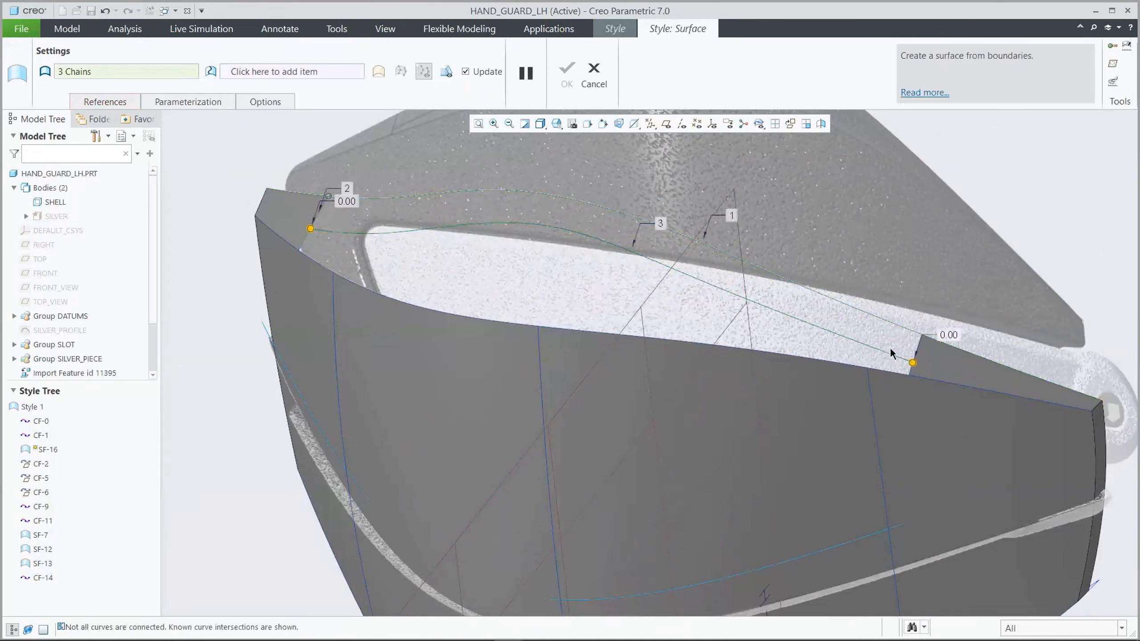
{"action": "left_click", "coordinate": [919, 345], "text": "ctrl"}
{"action": "right_click", "coordinate": [914, 346]}
{"action": "left_click", "coordinate": [881, 332]}
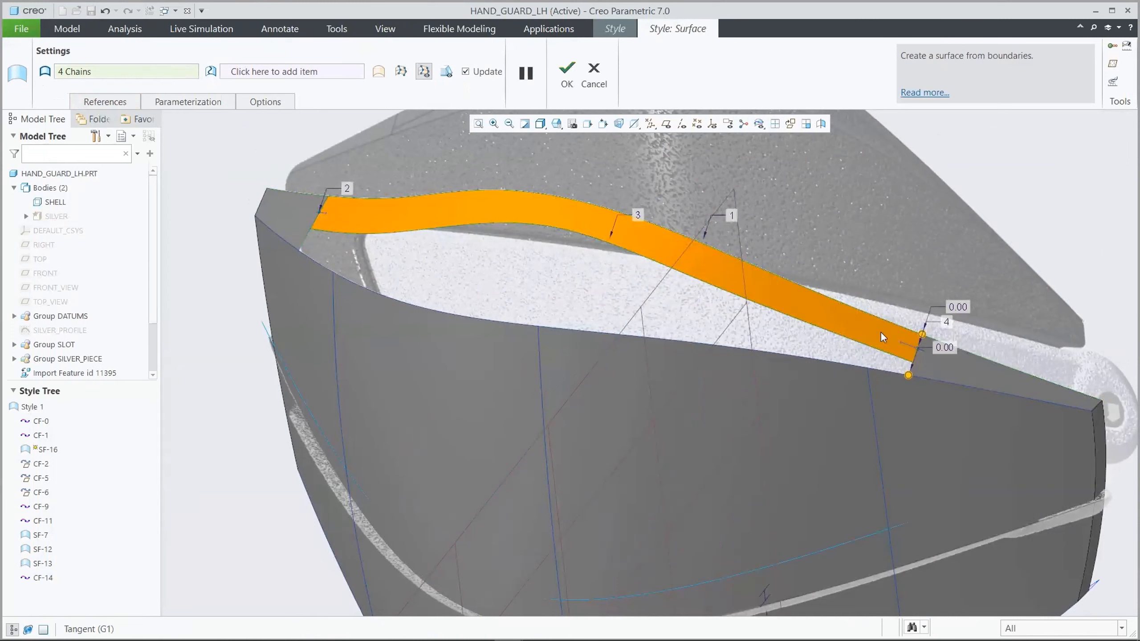
{"action": "right_click", "coordinate": [324, 215]}
{"action": "left_click", "coordinate": [343, 225]}
{"action": "left_click", "coordinate": [567, 71]}
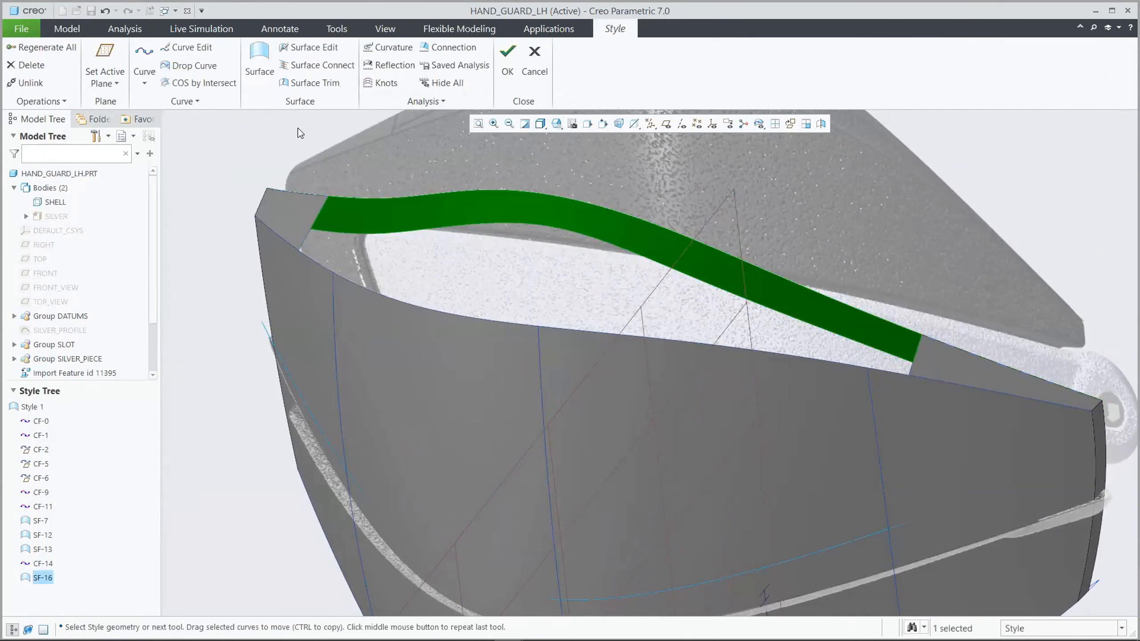
Create a planar curve on the active plane from the main surface's upper edge to the crease curve
{"action": "left_click", "coordinate": [143, 54]}
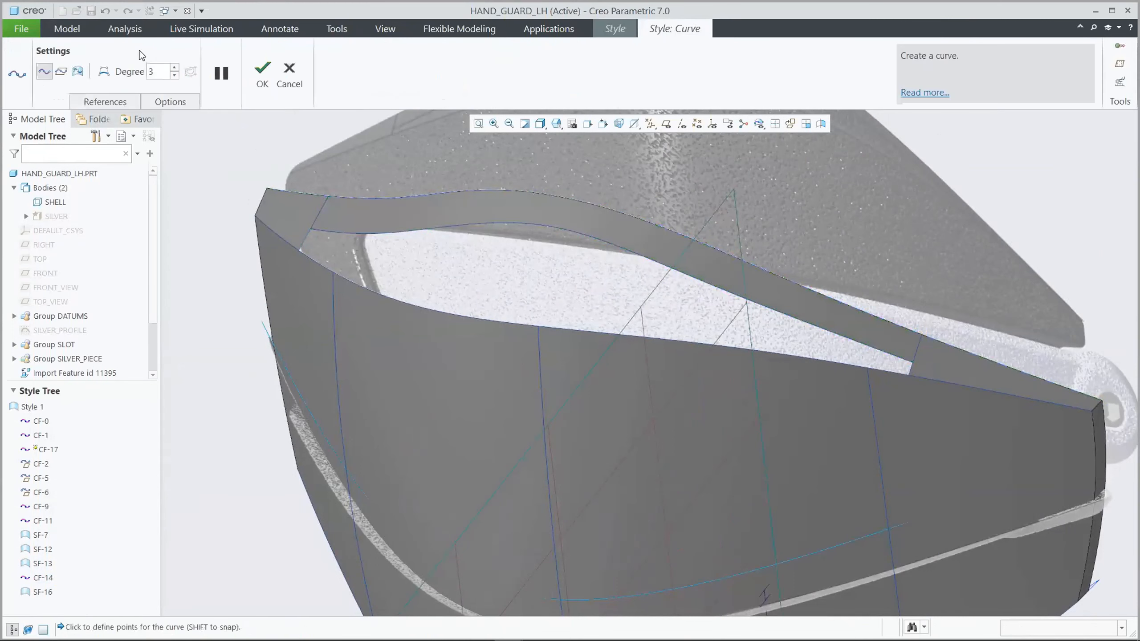
{"action": "left_click", "coordinate": [61, 70]}
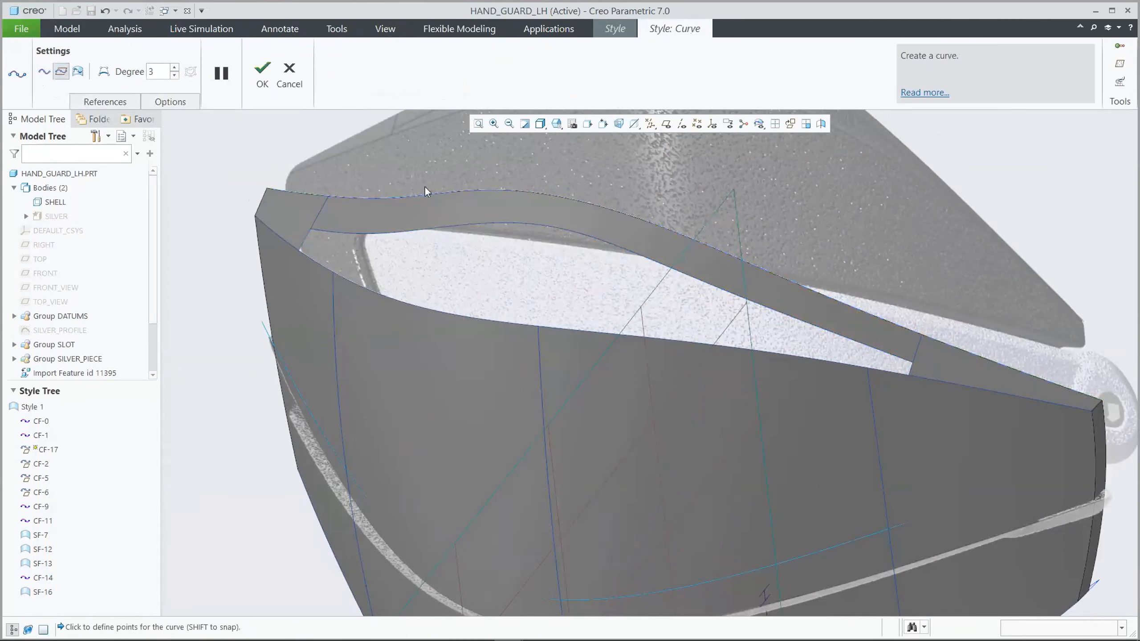
{"action": "left_click", "coordinate": [492, 319]}
{"action": "left_click", "coordinate": [262, 72]}
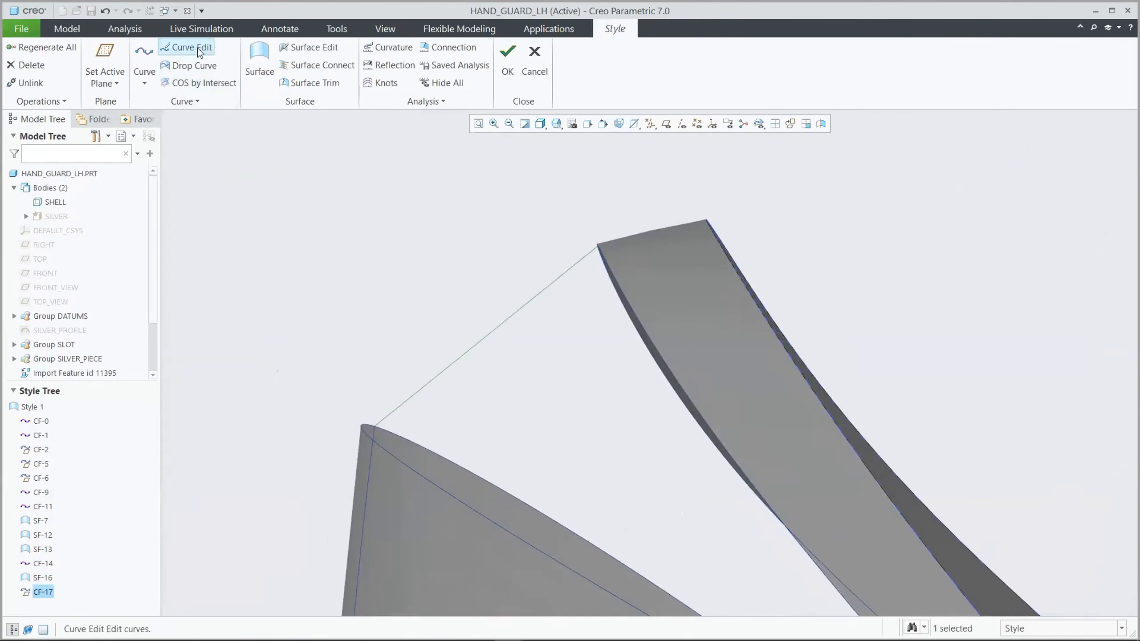
Set the planar curve's crease-side end to G1 - Surface Tangent, then add a point and pull it down into an S shape
{"action": "left_click", "coordinate": [190, 47]}
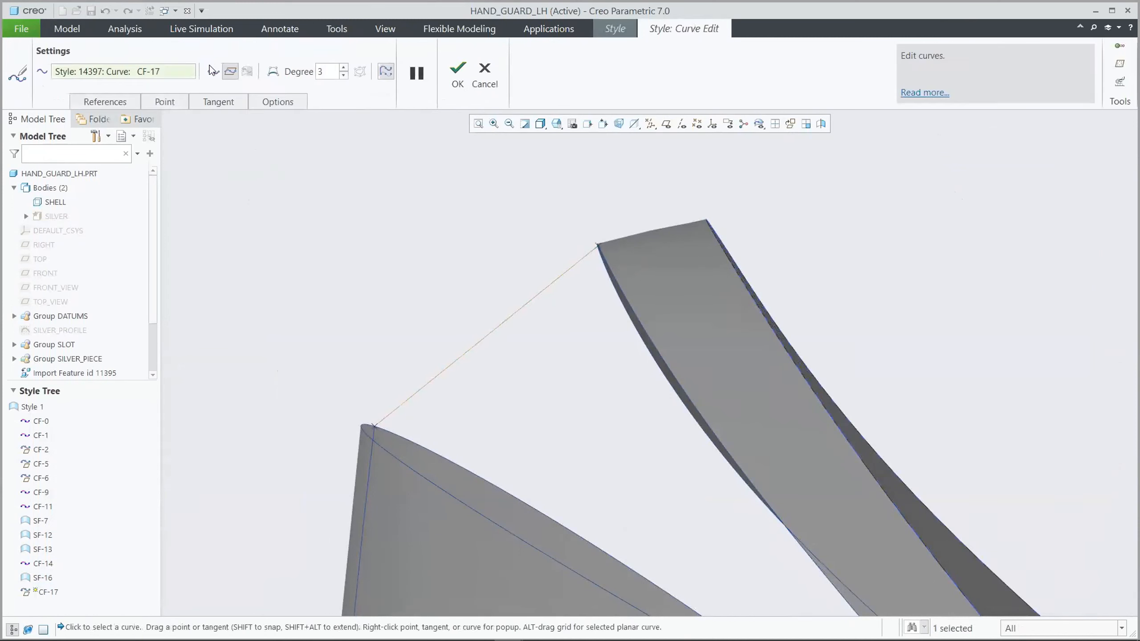
{"action": "right_click", "coordinate": [577, 266]}
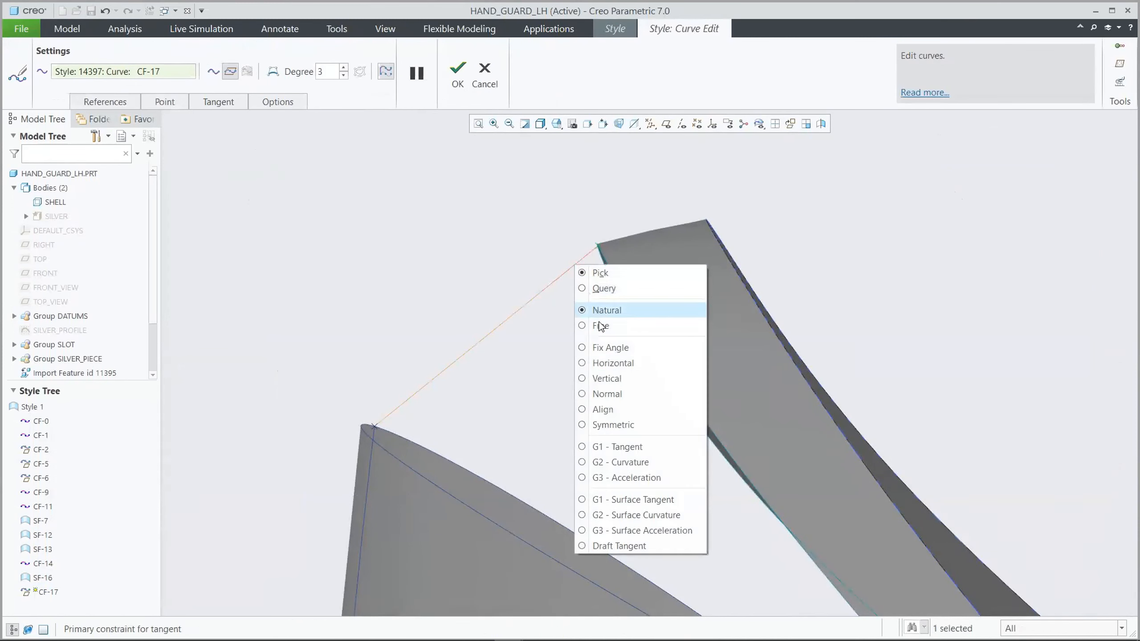
{"action": "left_click", "coordinate": [619, 499]}
{"action": "right_click", "coordinate": [461, 342]}
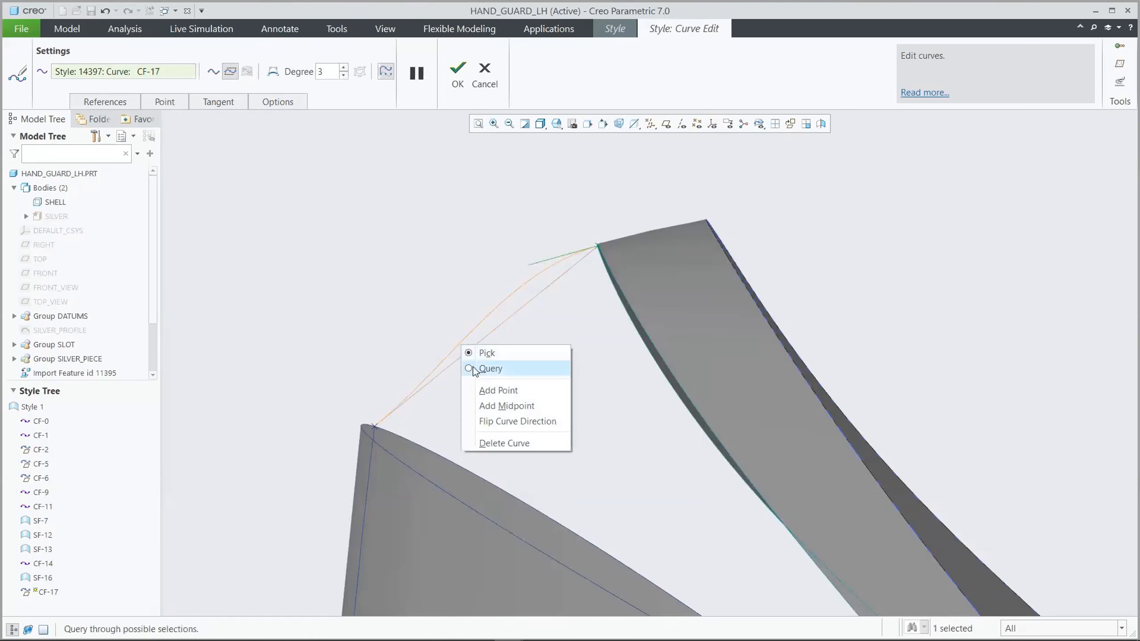
{"action": "left_click", "coordinate": [480, 390]}
{"action": "left_click_drag", "start_coordinate": [460, 344], "coordinate": [475, 363]}
{"action": "left_click", "coordinate": [457, 74]}
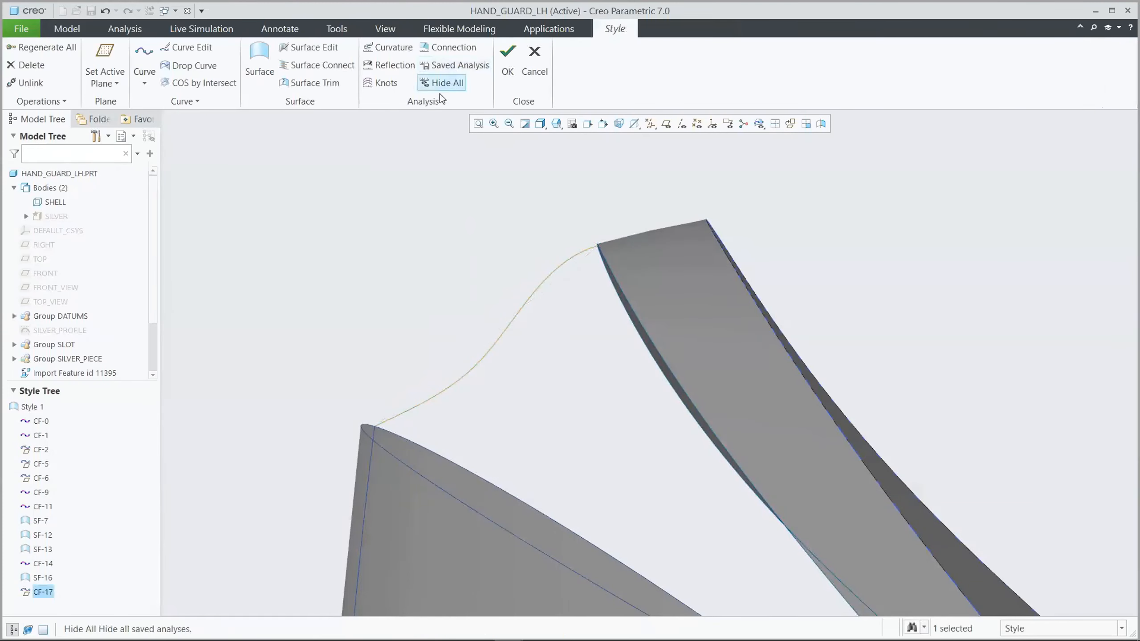
{"action": "left_click", "coordinate": [402, 190]}
Fill the upper opening with a surface bounded by the crease curve, main upper edge and short end curves, using the planar curve as internal curve
{"action": "key", "text": "ctrl+d"}
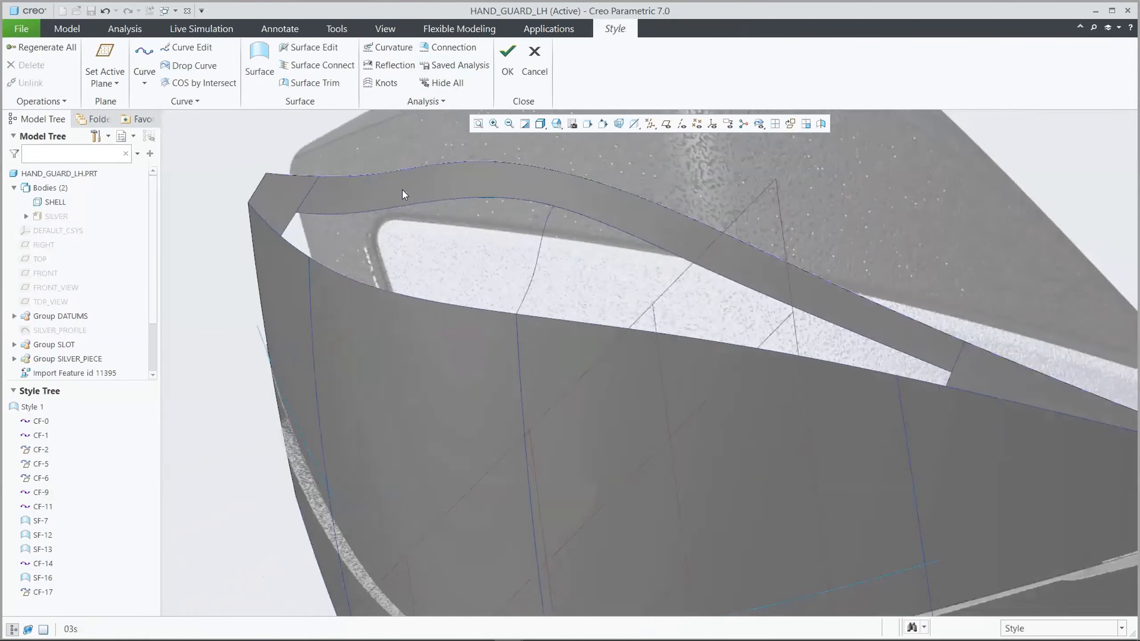
{"action": "left_click", "coordinate": [261, 63]}
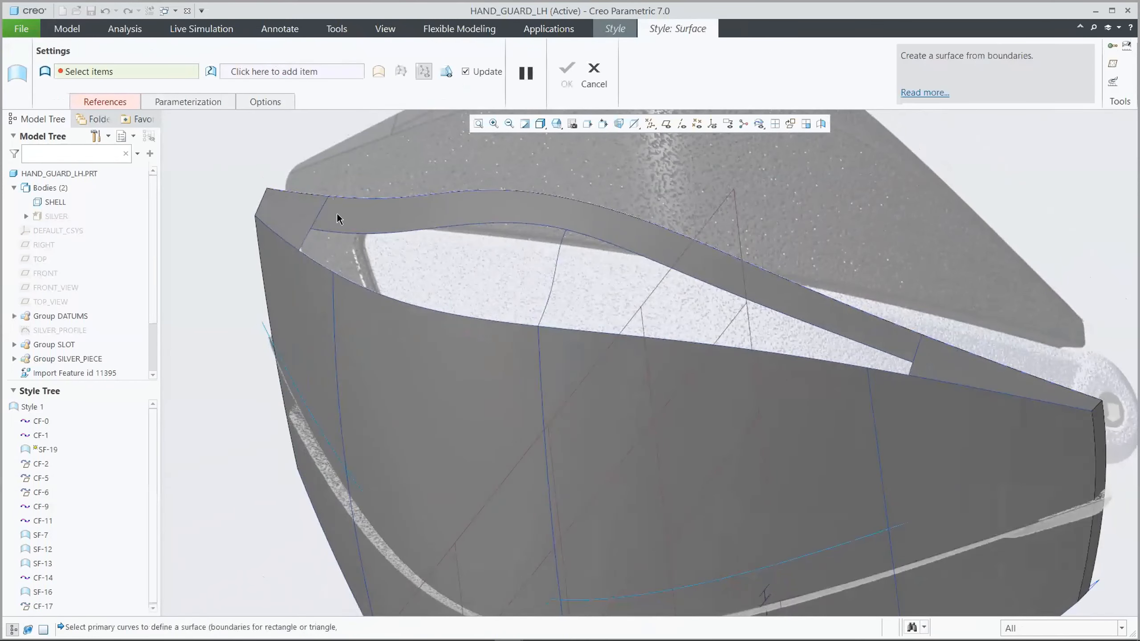
{"action": "left_click", "coordinate": [340, 230]}
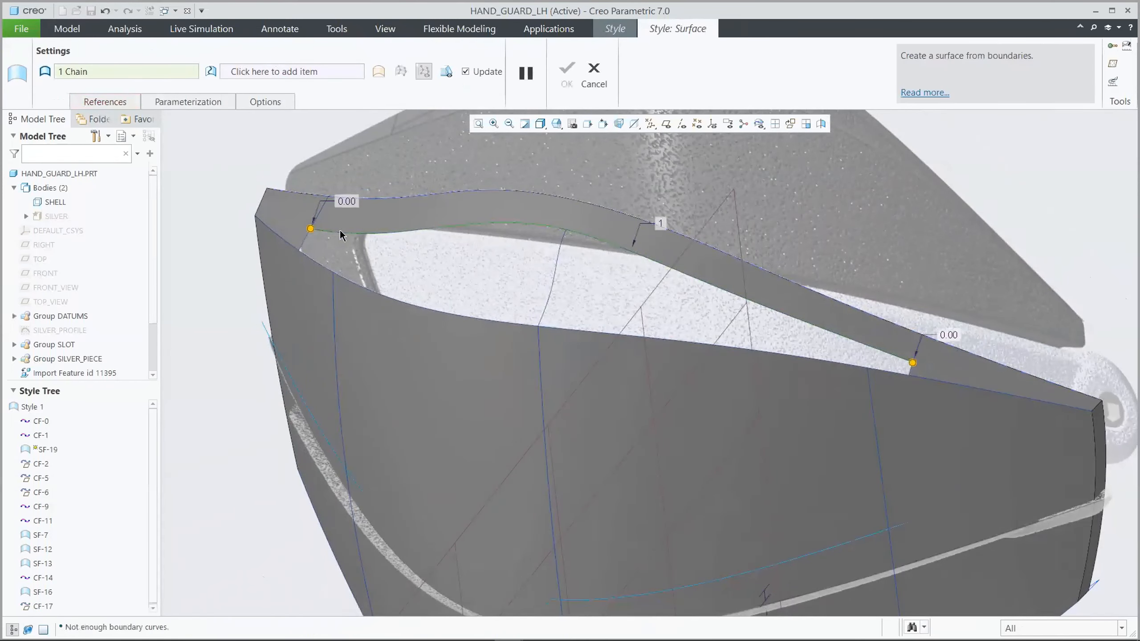
{"action": "left_click", "coordinate": [303, 246], "text": "ctrl"}
{"action": "left_click", "coordinate": [584, 334], "text": "ctrl"}
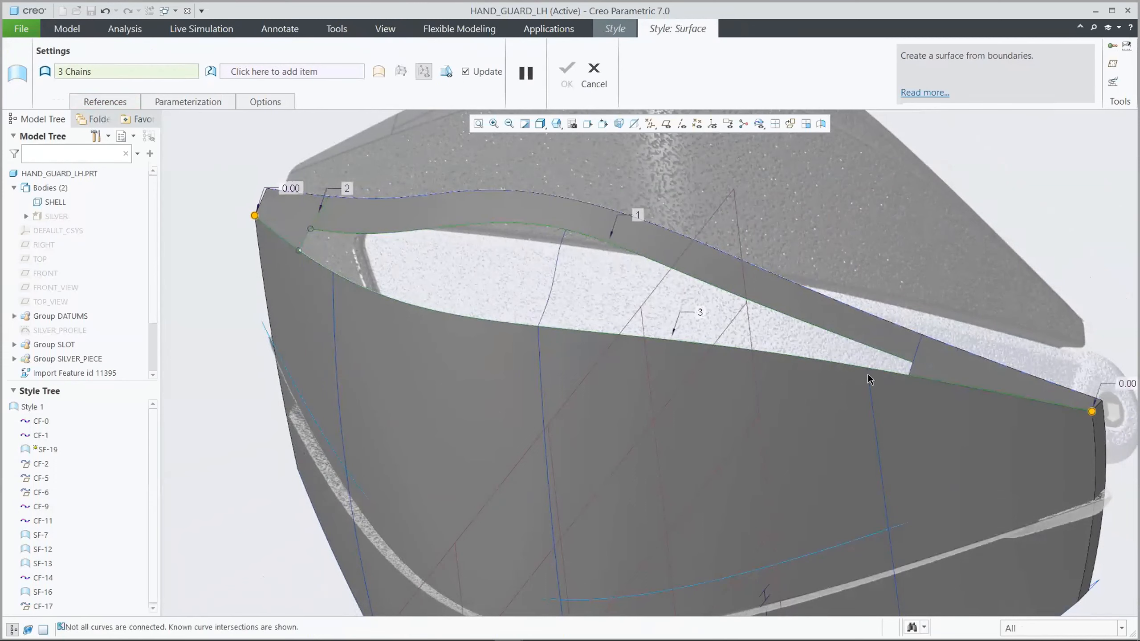
{"action": "left_click", "coordinate": [909, 372], "text": "ctrl"}
{"action": "right_click", "coordinate": [901, 370]}
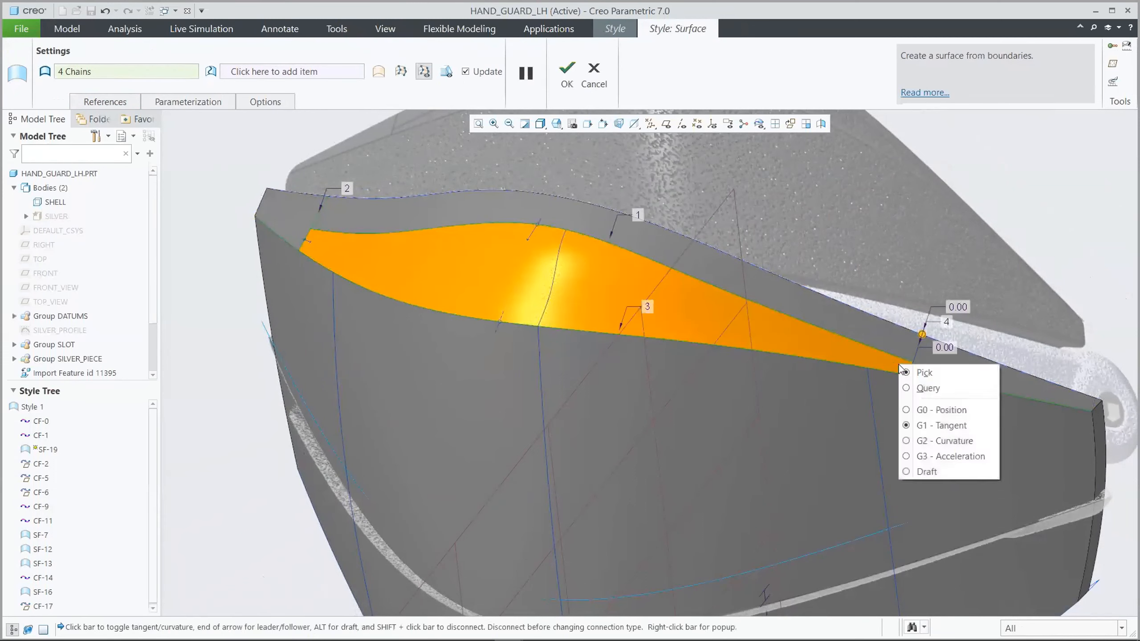
{"action": "left_click", "coordinate": [849, 354]}
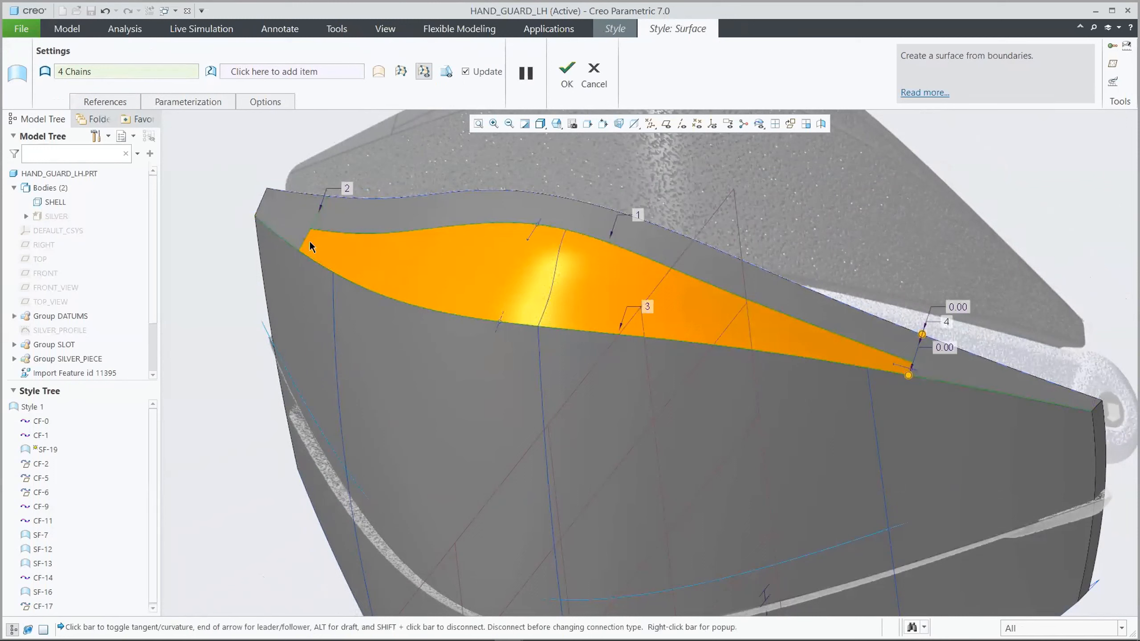
{"action": "right_click", "coordinate": [316, 246]}
{"action": "right_click", "coordinate": [529, 235]}
{"action": "middle_click", "coordinate": [462, 202]}
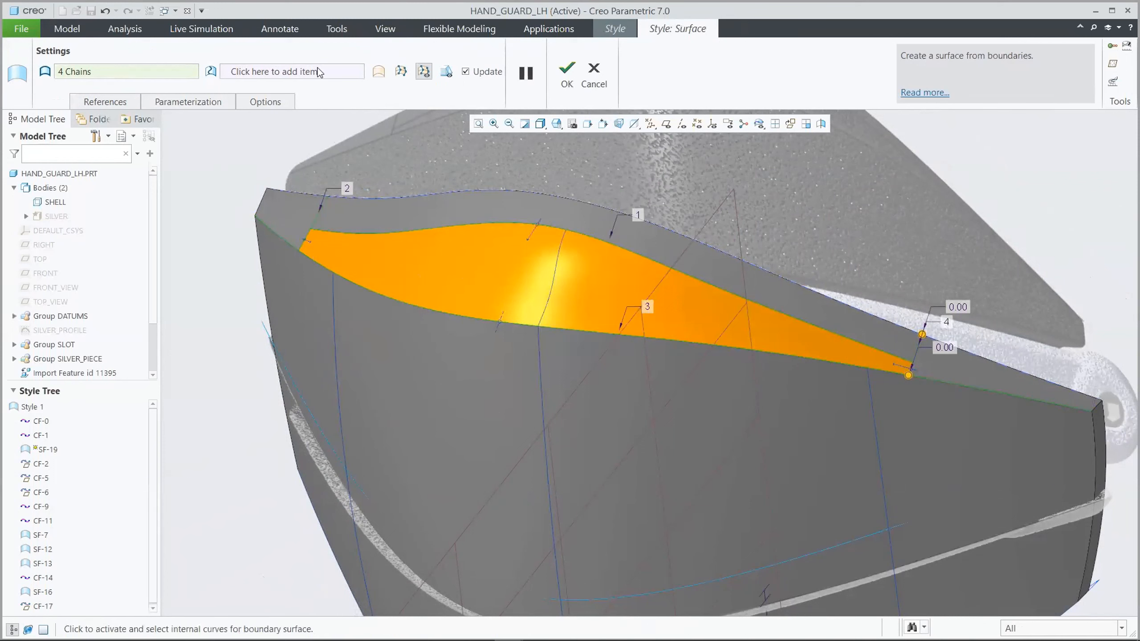
{"action": "left_click", "coordinate": [554, 266]}
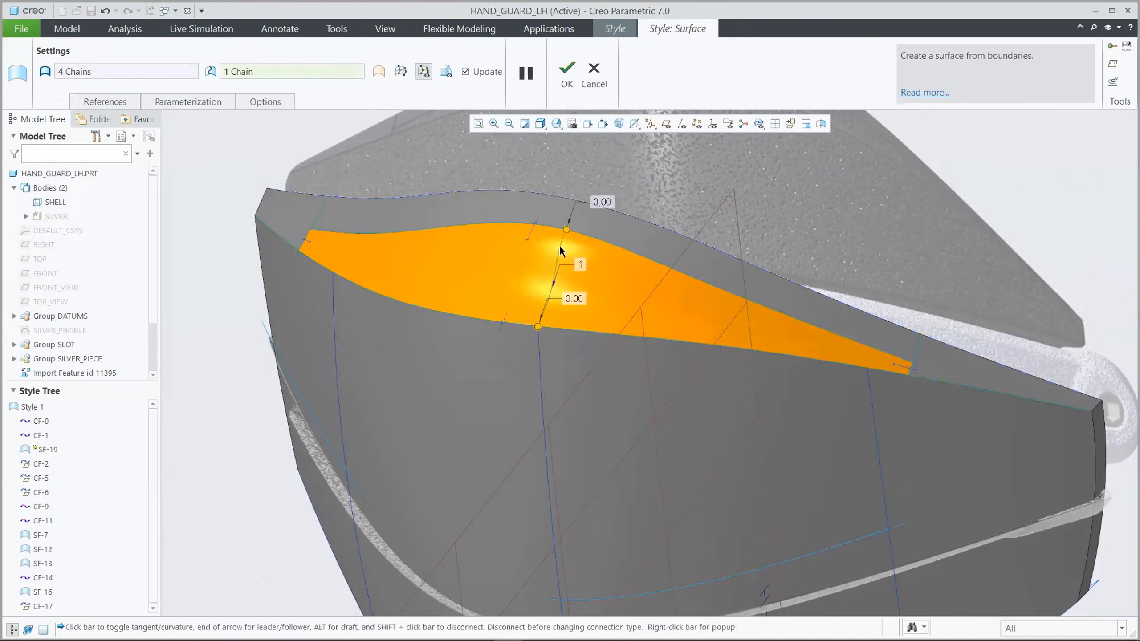
{"action": "left_click", "coordinate": [567, 74]}
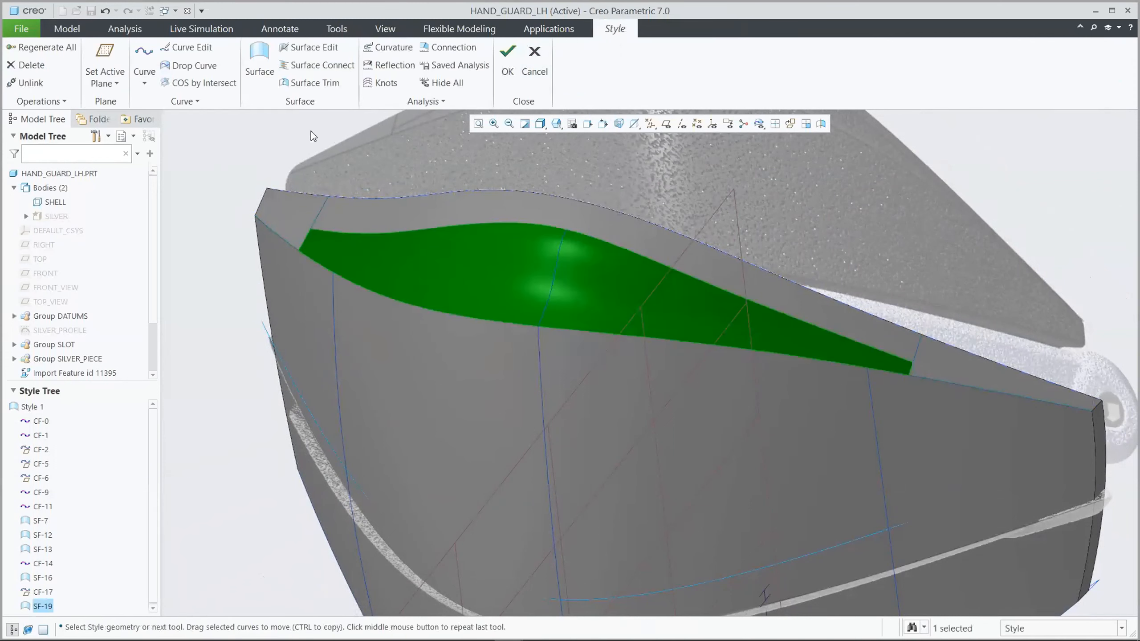
{"action": "left_click", "coordinate": [257, 139]}
In the front view, create a short free curve linking the main surface's lower edge to the lower outer curve near the left end
{"action": "key", "text": "0"}
{"action": "key", "text": "0"}
{"action": "key", "text": "s"}
{"action": "key", "text": "ctrl+d"}
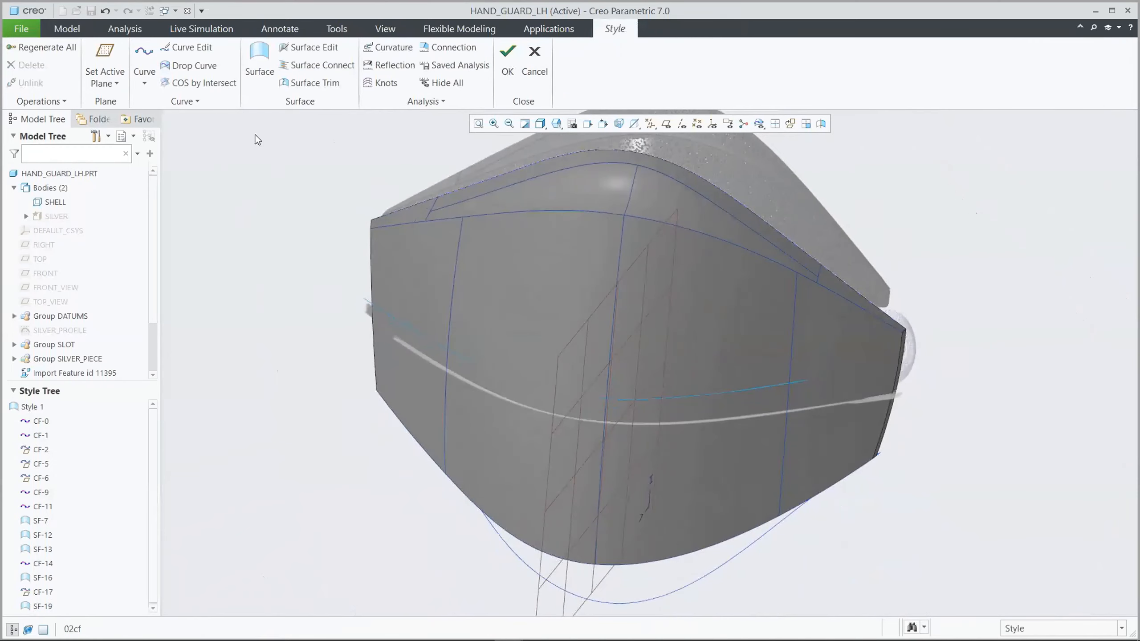
{"action": "left_click", "coordinate": [145, 51]}
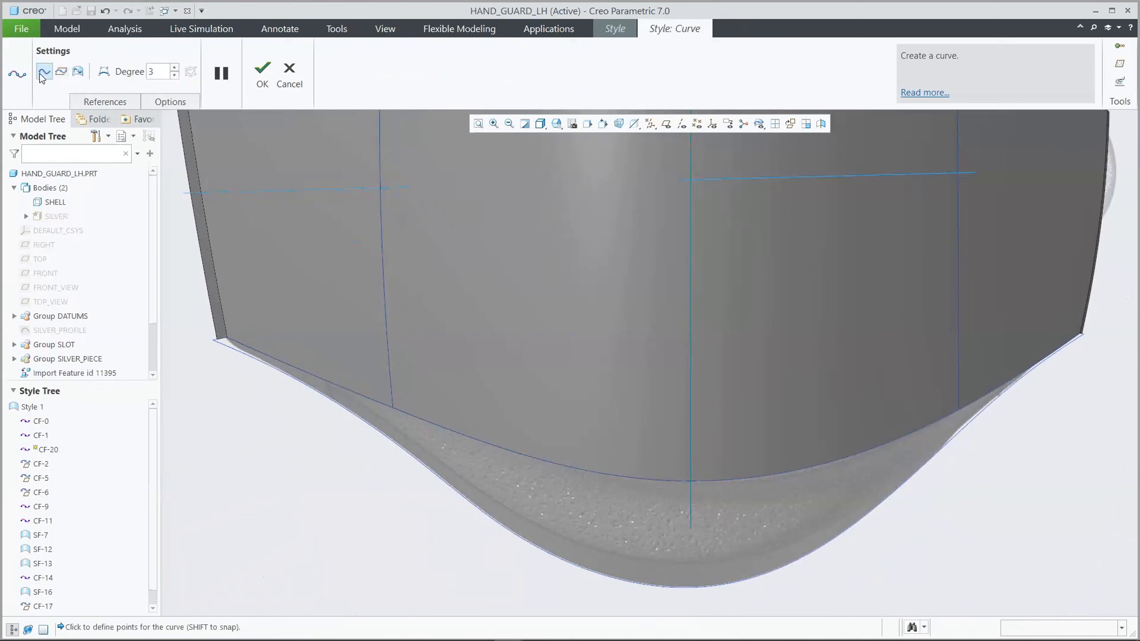
{"action": "left_click", "coordinate": [330, 382]}
{"action": "left_click", "coordinate": [332, 403]}
{"action": "left_click", "coordinate": [263, 72]}
Create a matching short free curve between the lower edge and the lower outer curve near the right end
{"action": "left_click", "coordinate": [145, 54]}
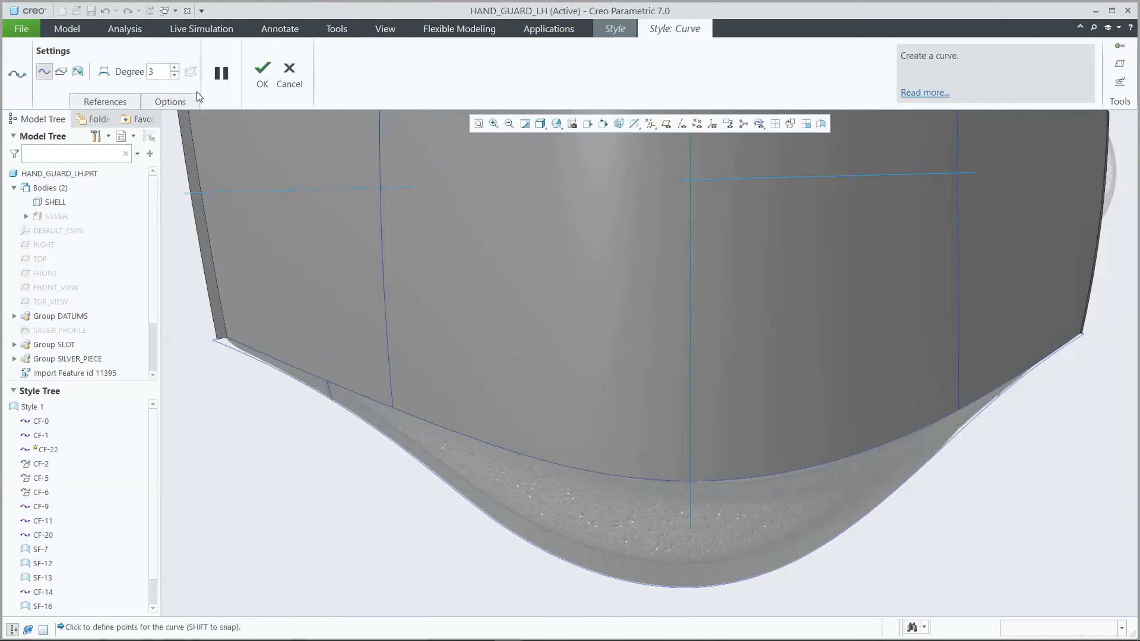
{"action": "left_click", "coordinate": [1000, 386]}
{"action": "left_click", "coordinate": [1001, 395], "text": "shift"}
{"action": "left_click", "coordinate": [261, 68]}
{"action": "left_click", "coordinate": [182, 202]}
Create a surface at the lower left corner from the main lower edge, end edge, lower outer curve and left short curve
{"action": "key", "text": "ctrl+d"}
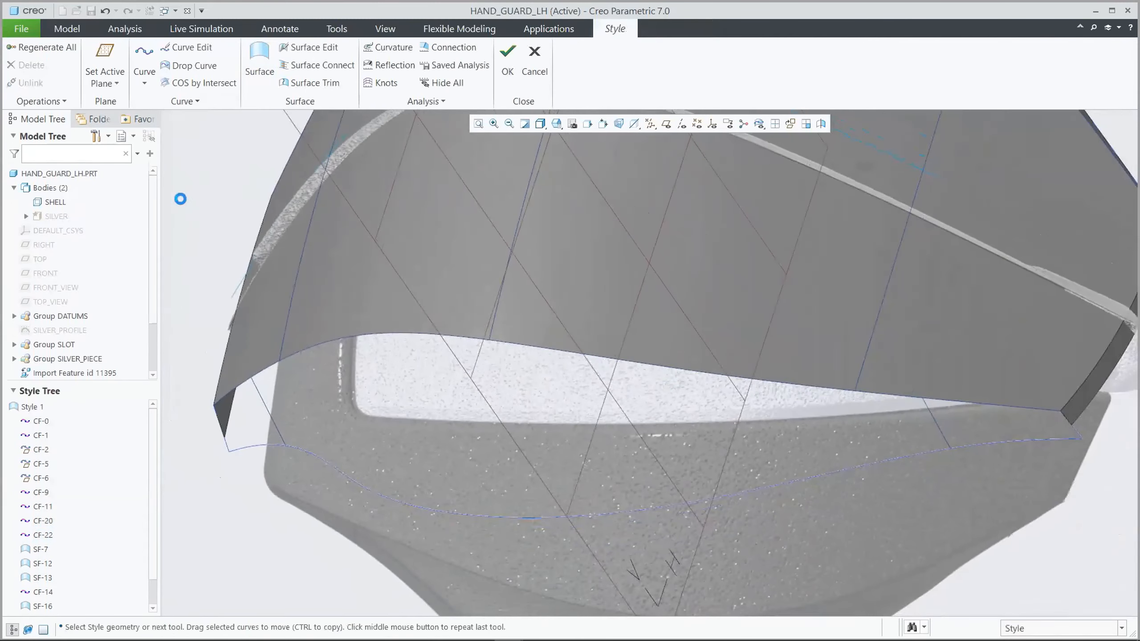
{"action": "left_click", "coordinate": [261, 54]}
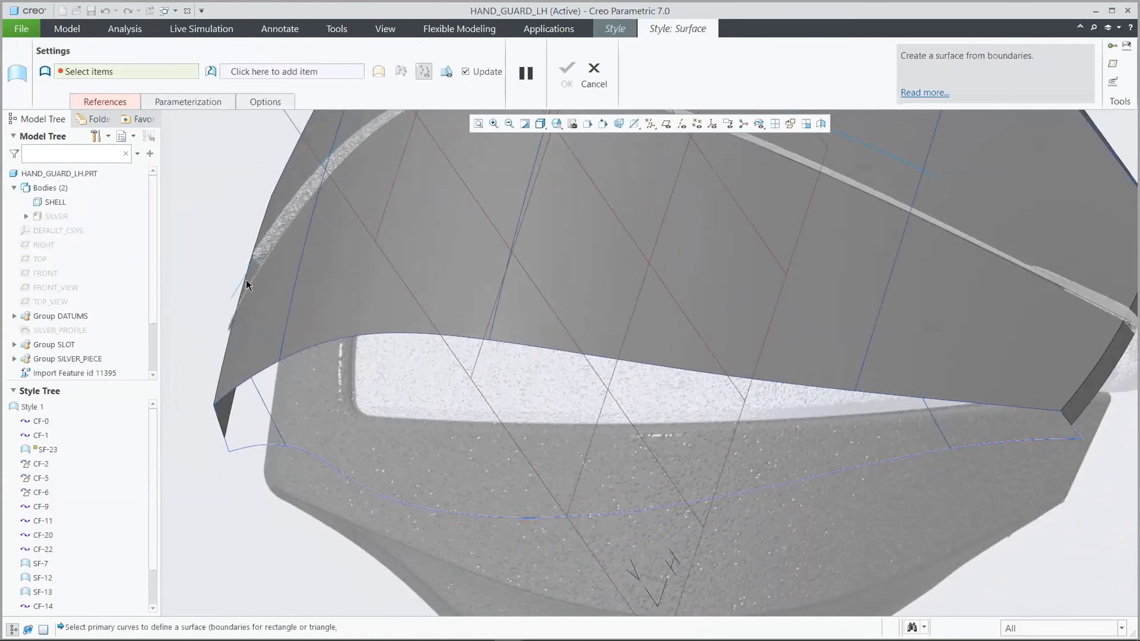
{"action": "left_click", "coordinate": [238, 383]}
{"action": "left_click", "coordinate": [236, 447], "text": "ctrl"}
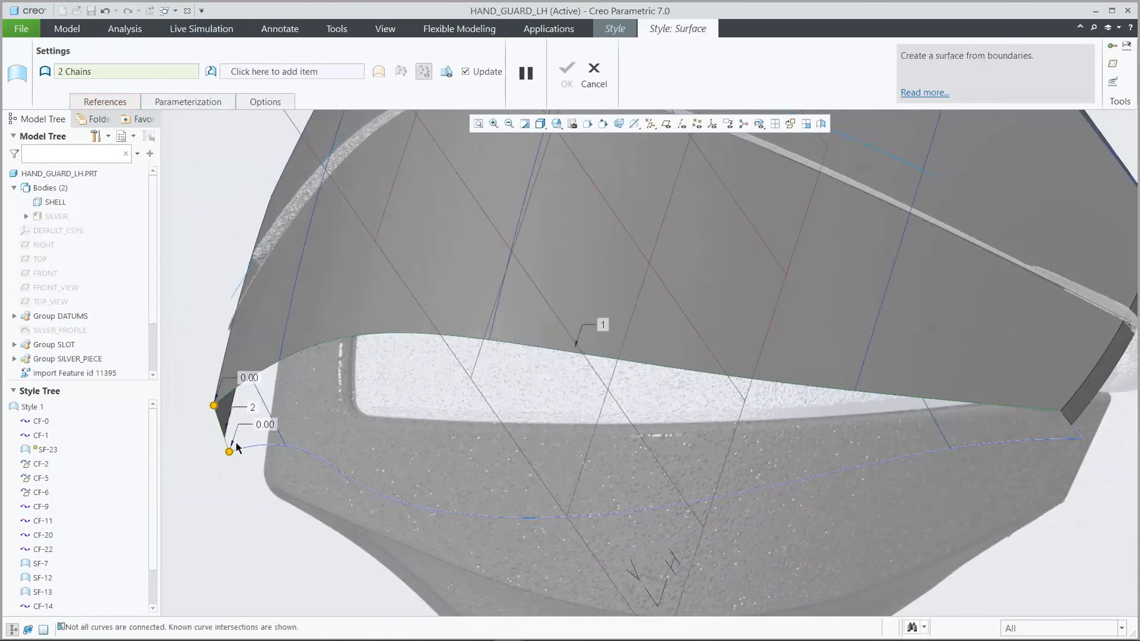
{"action": "left_click", "coordinate": [246, 443], "text": "ctrl"}
{"action": "left_click", "coordinate": [264, 401], "text": "ctrl"}
{"action": "left_click", "coordinate": [567, 85]}
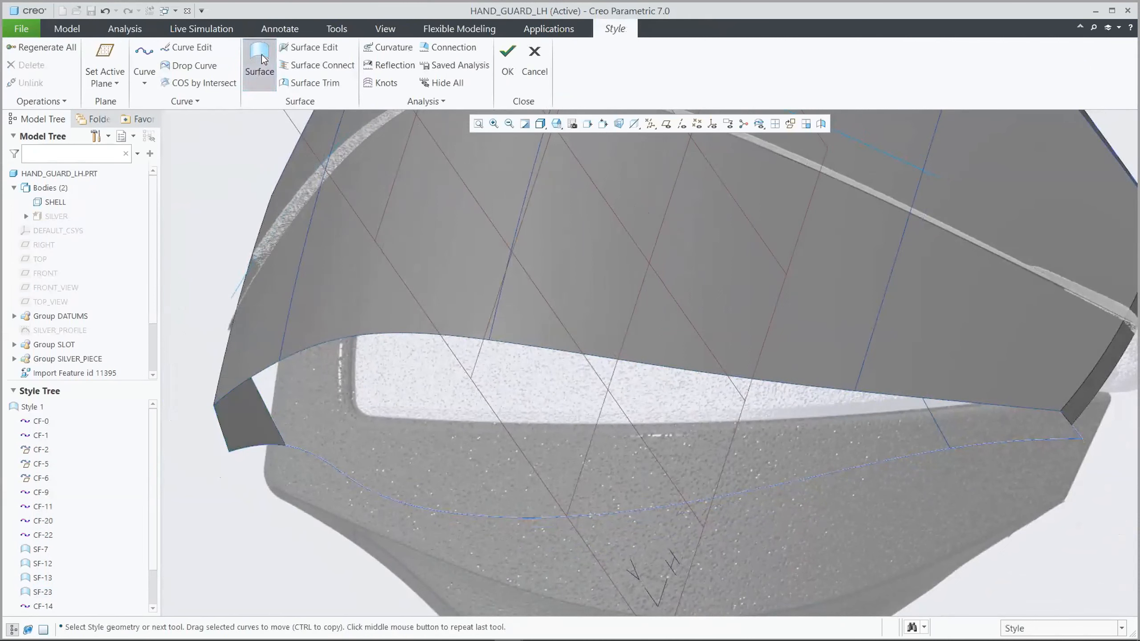
Create a surface at the lower right corner from the right short curve, lower outer curve, end edge and main lower edge
{"action": "left_click", "coordinate": [260, 61]}
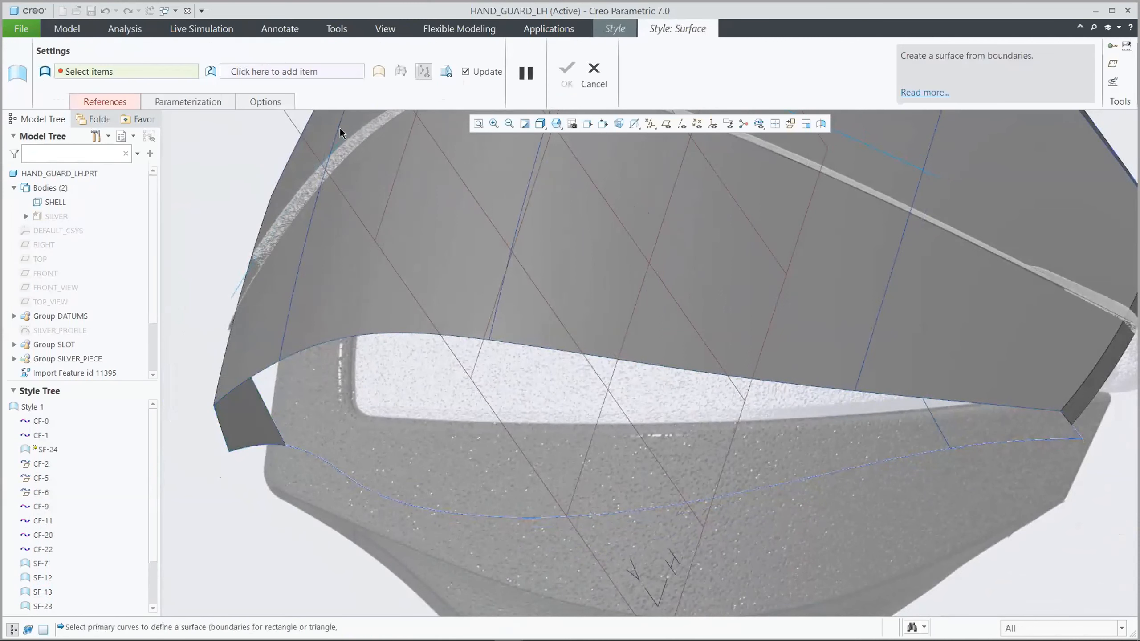
{"action": "left_click", "coordinate": [942, 430]}
{"action": "left_click", "coordinate": [996, 444], "text": "ctrl"}
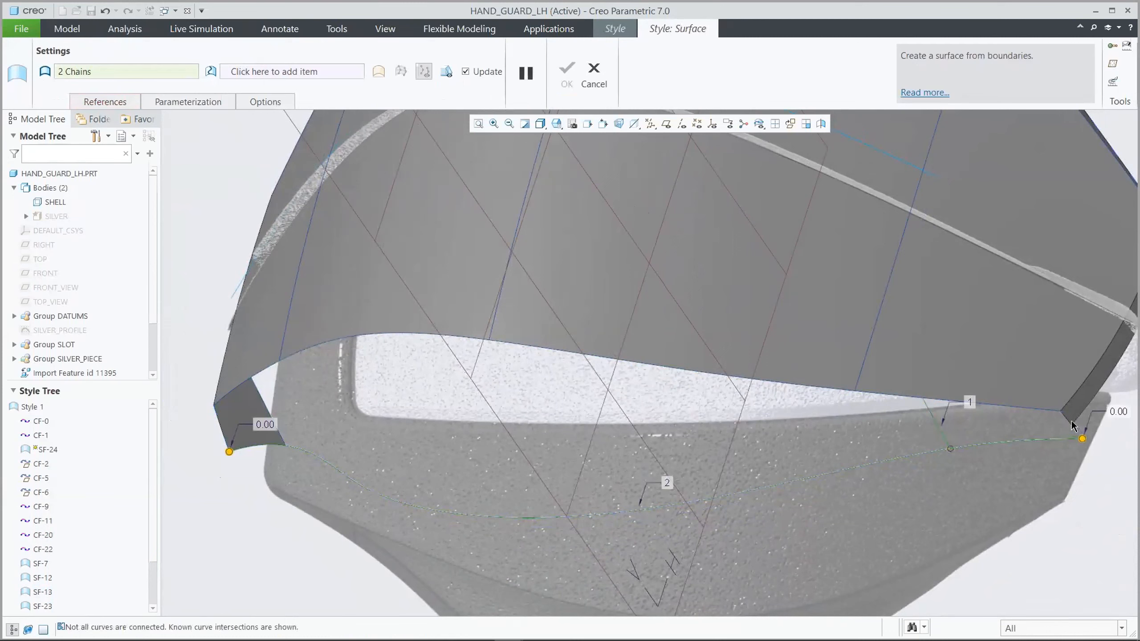
{"action": "left_click", "coordinate": [1073, 426], "text": "ctrl"}
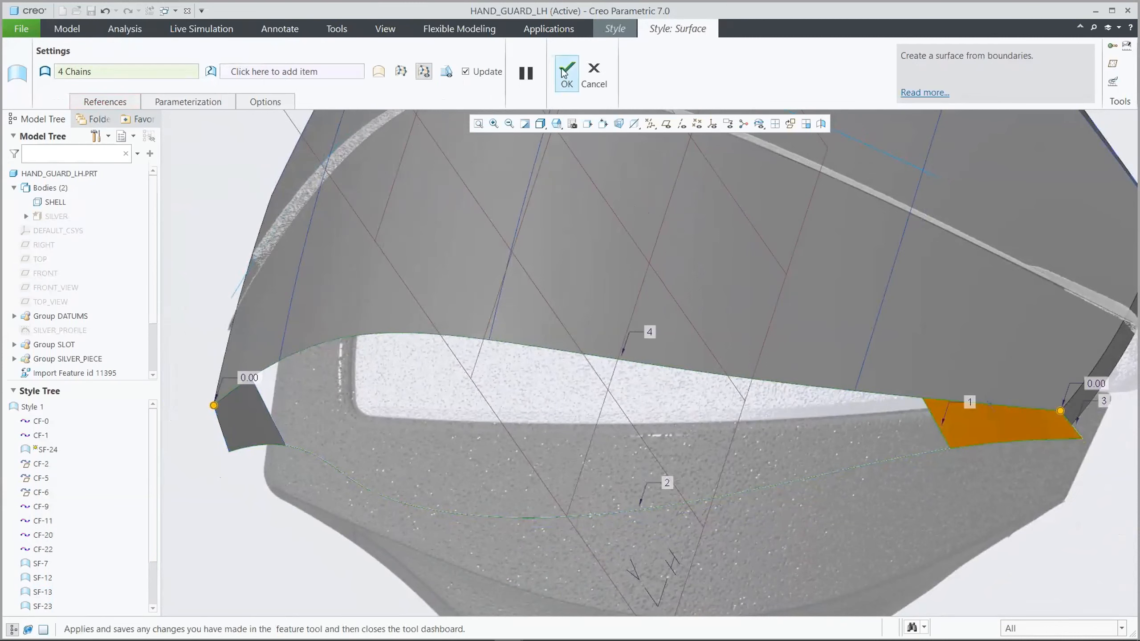
{"action": "left_click", "coordinate": [563, 69]}
{"action": "left_click", "coordinate": [237, 147]}
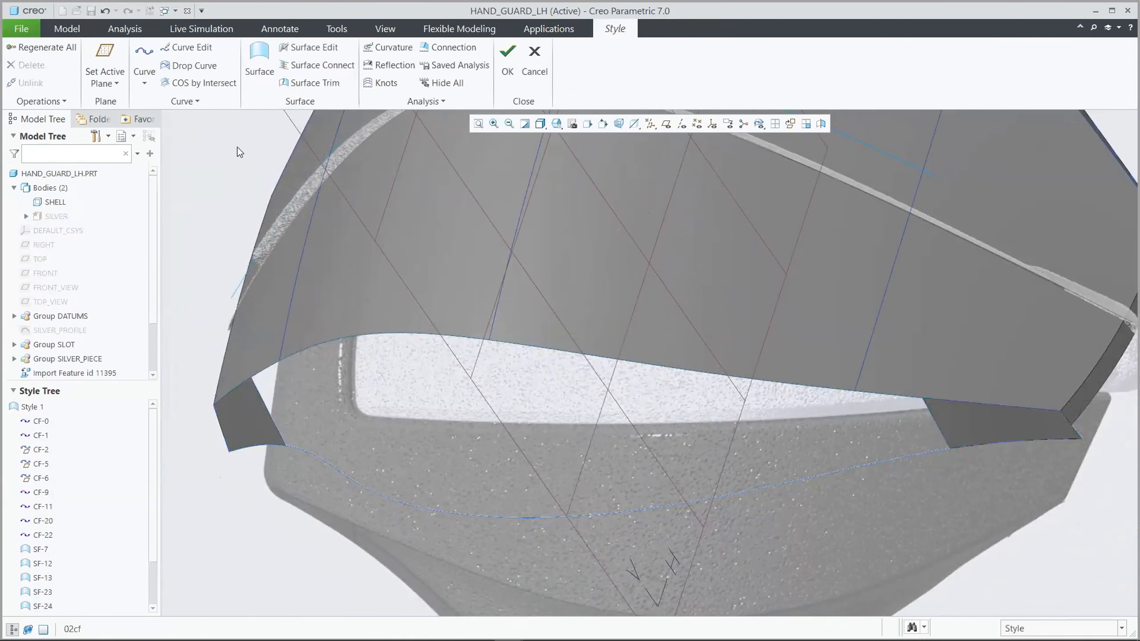
Create a three-point free curve from the left short curve to the right short curve, just inside the lower outer curve
{"action": "key", "text": "ctrl+d"}
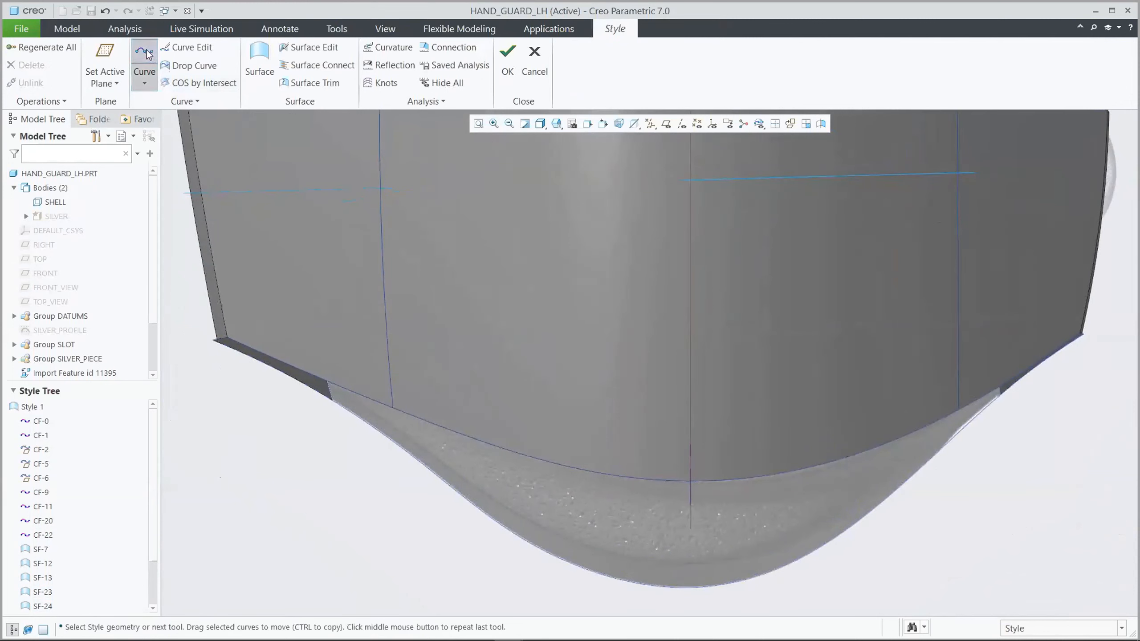
{"action": "left_click", "coordinate": [145, 63]}
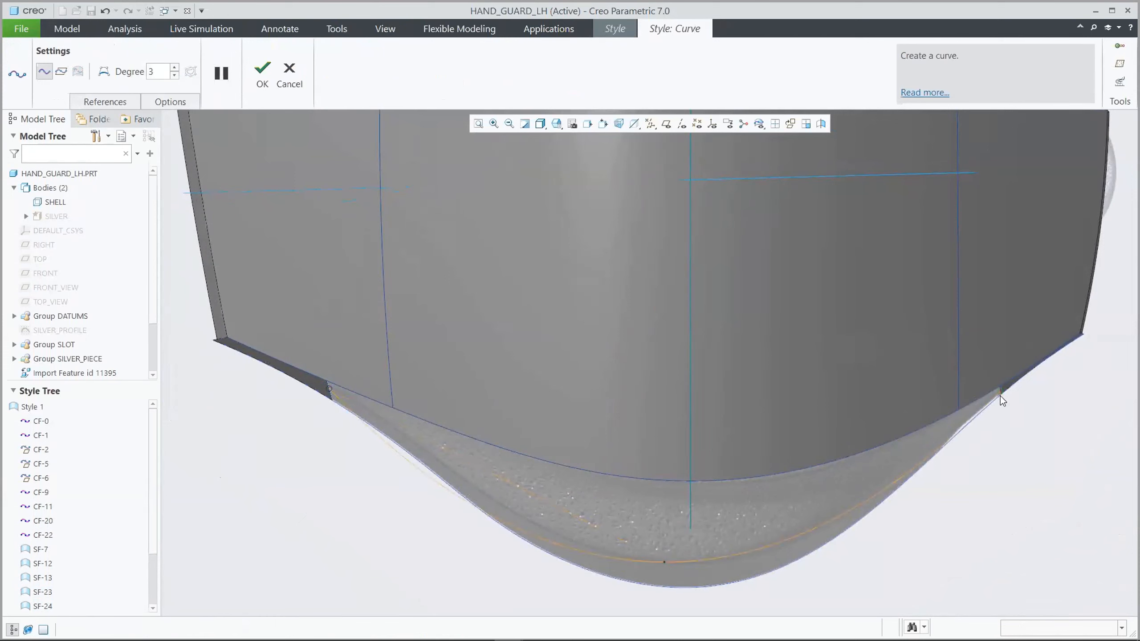
{"action": "left_click", "coordinate": [262, 74]}
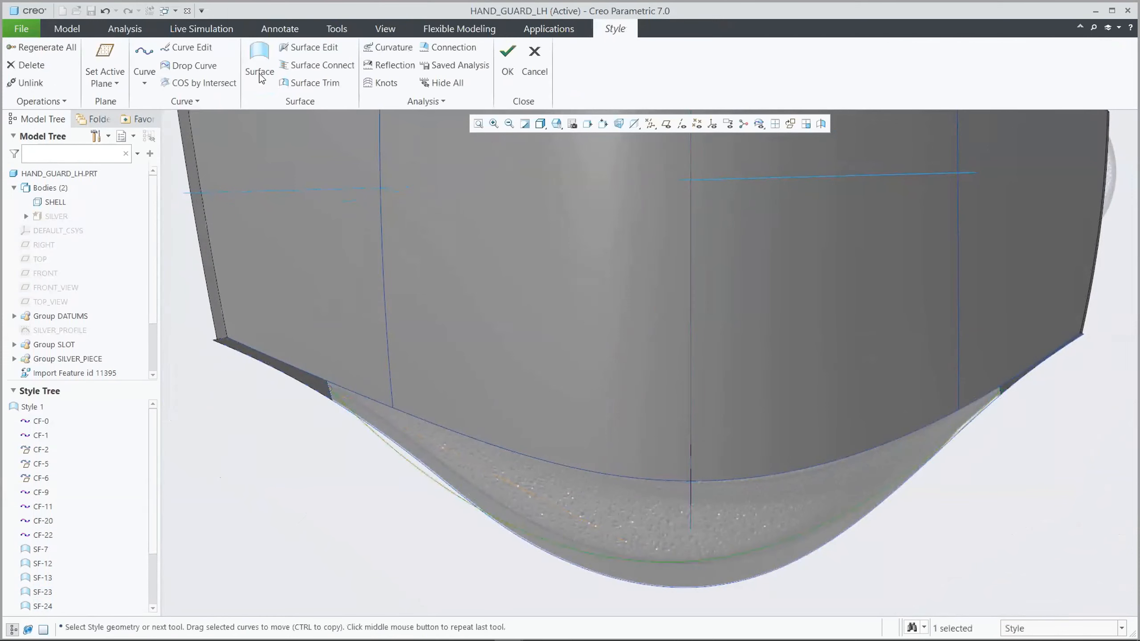
Edit the new curve so both ends are G1 surface tangent to the lower corner surfaces
{"action": "left_click", "coordinate": [185, 46]}
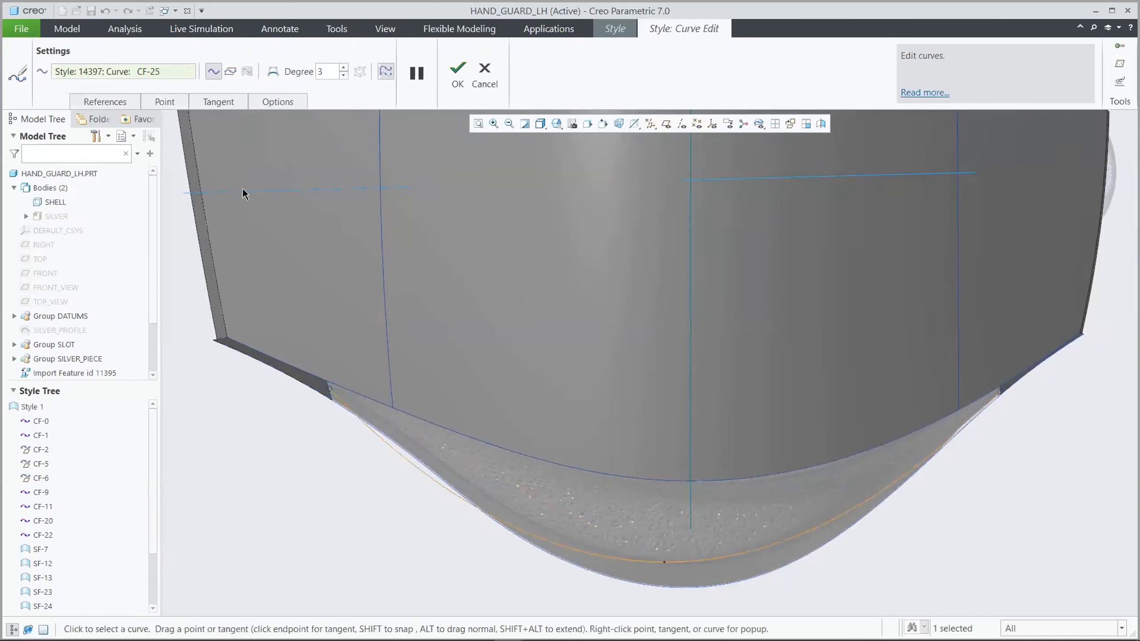
{"action": "right_click", "coordinate": [475, 537]}
{"action": "left_click", "coordinate": [529, 484]}
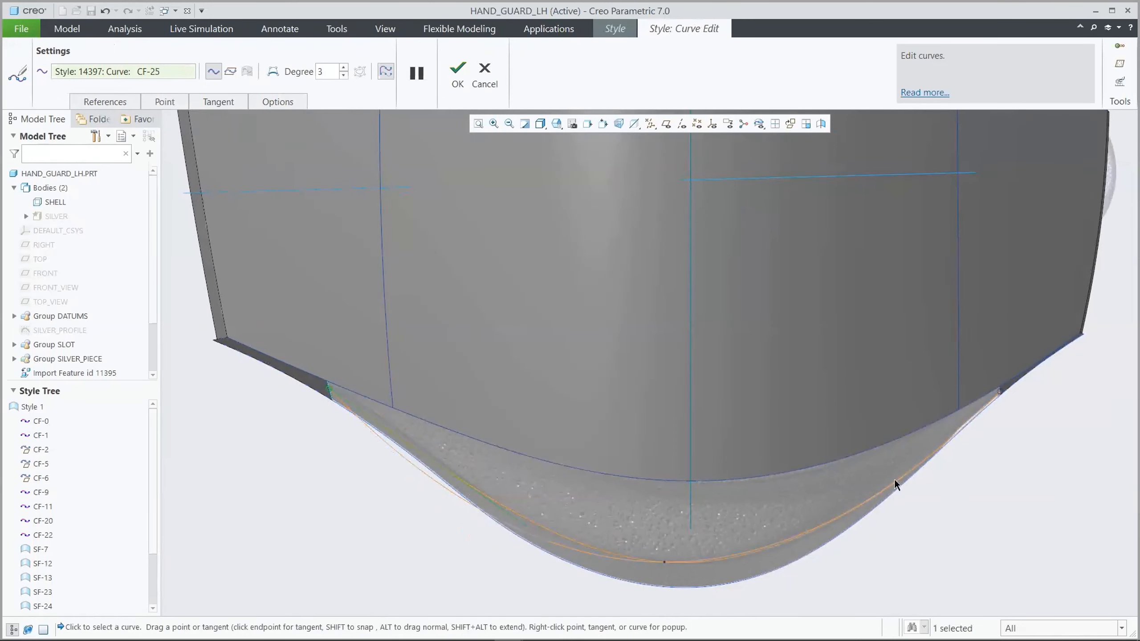
{"action": "left_click", "coordinate": [998, 394]}
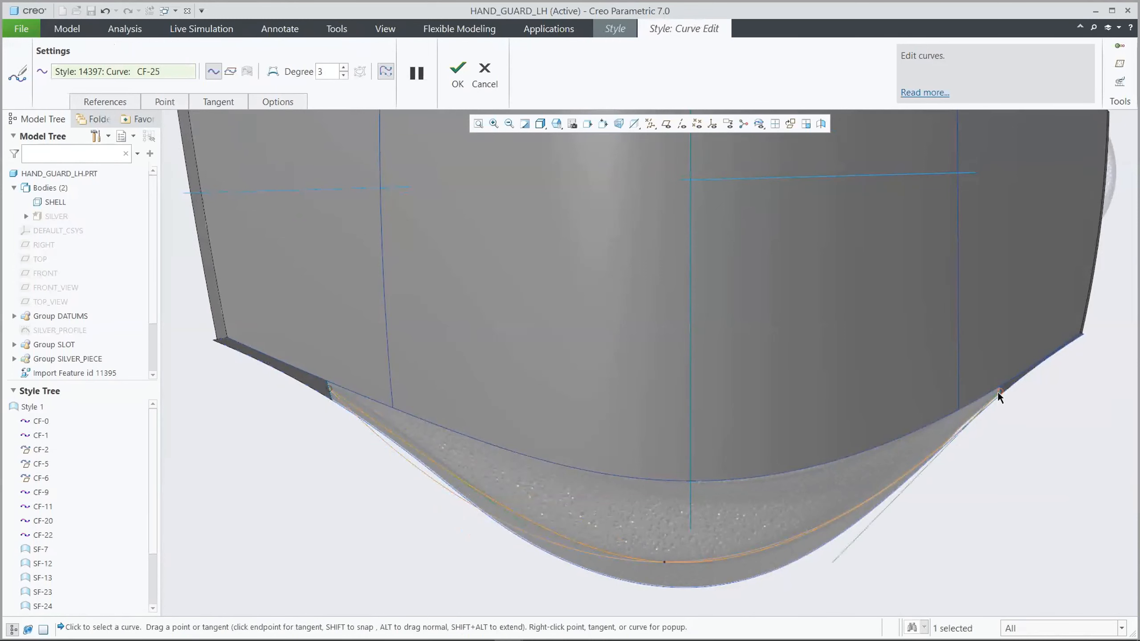
{"action": "right_click", "coordinate": [931, 460]}
{"action": "left_click", "coordinate": [969, 406]}
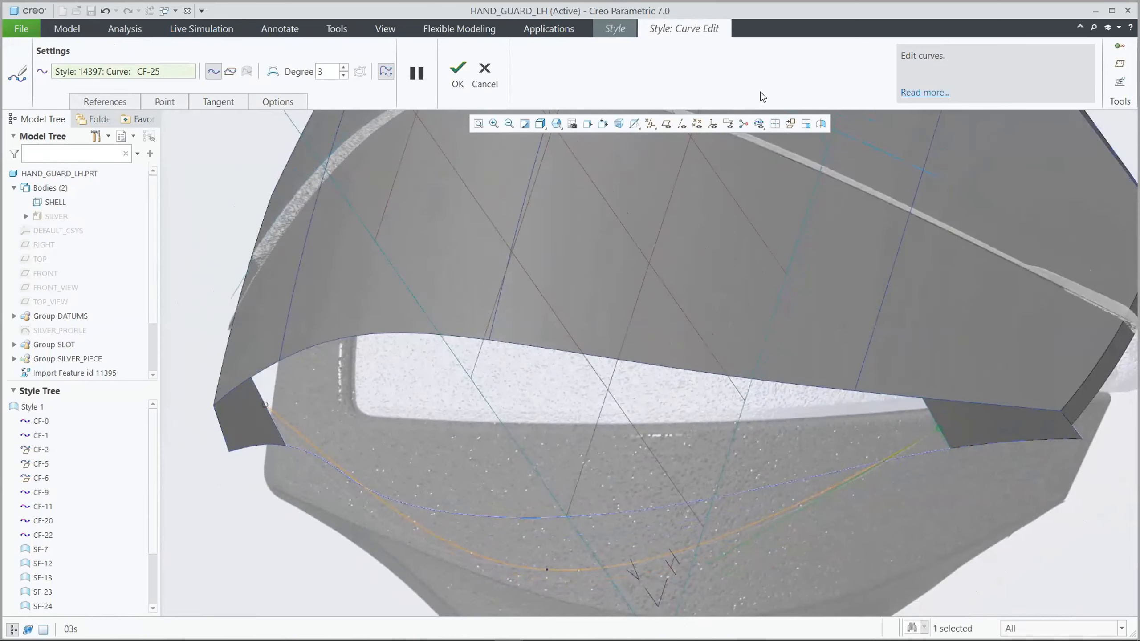
In the four-view layout, move the curve's middle point outward and add a point on its left half, shaping it alongside the main surface's lower edge
{"action": "left_click", "coordinate": [776, 124]}
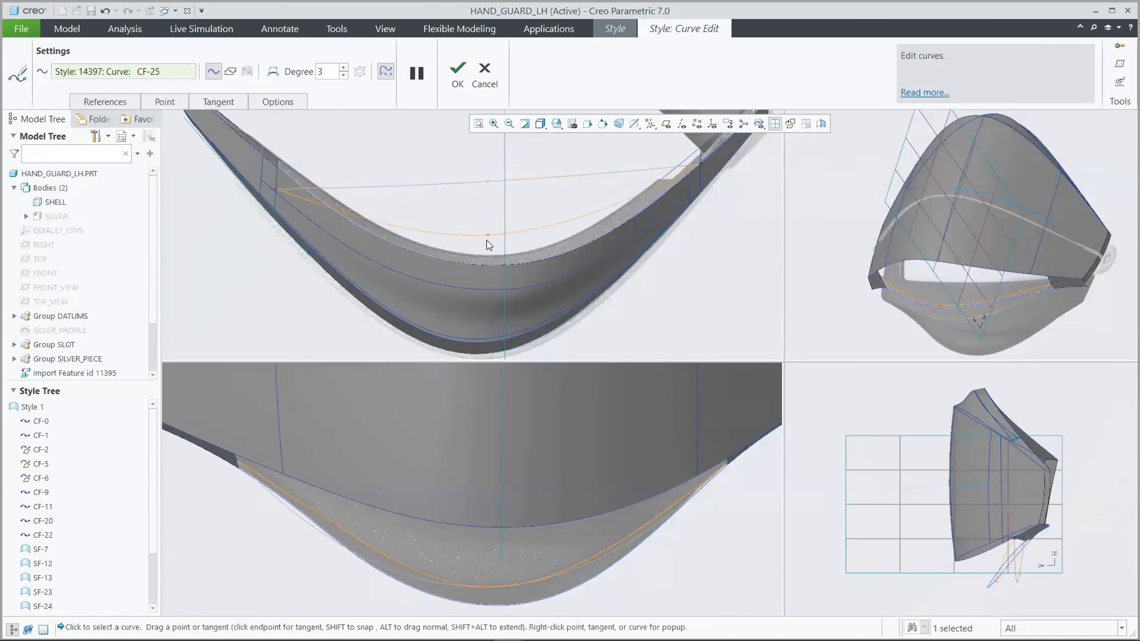
{"action": "left_click_drag", "start_coordinate": [487, 277], "coordinate": [490, 287]}
{"action": "right_click", "coordinate": [361, 254]}
{"action": "left_click", "coordinate": [385, 286]}
{"action": "scroll", "coordinate": [368, 253], "scroll_direction": "down", "scroll_amount": 2}
{"action": "left_click_drag", "start_coordinate": [356, 244], "coordinate": [353, 253]}
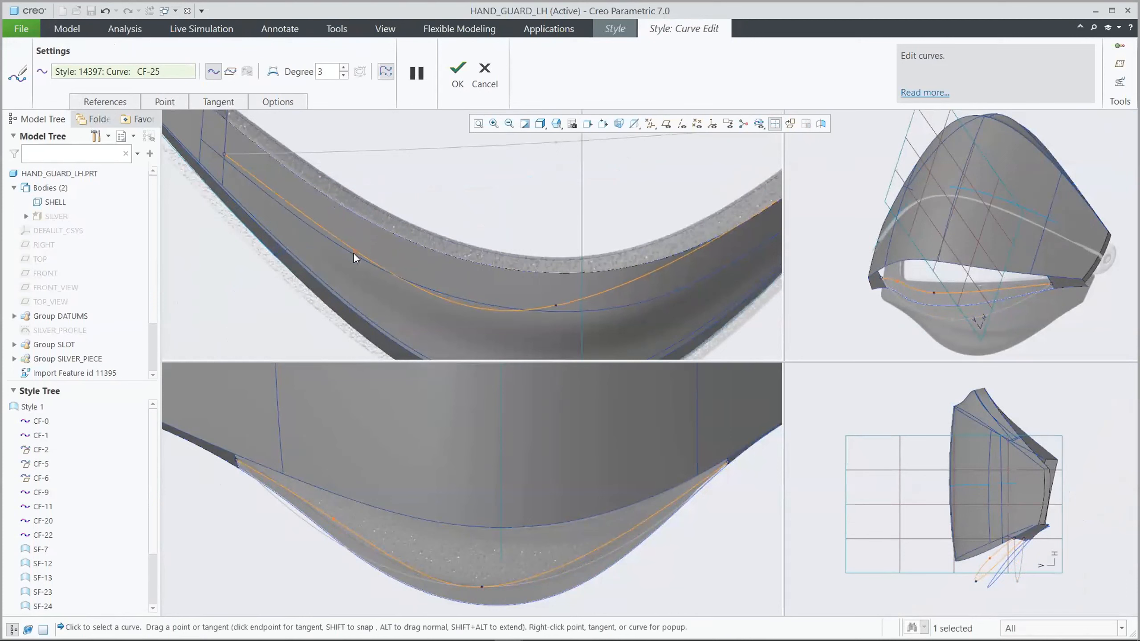
Add a point on the curve's right half, pull it outward to mirror the left side, and fine-tune the middle point in the top view
{"action": "middle_click_drag", "start_coordinate": [604, 276], "coordinate": [677, 247]}
{"action": "right_click", "coordinate": [664, 239]}
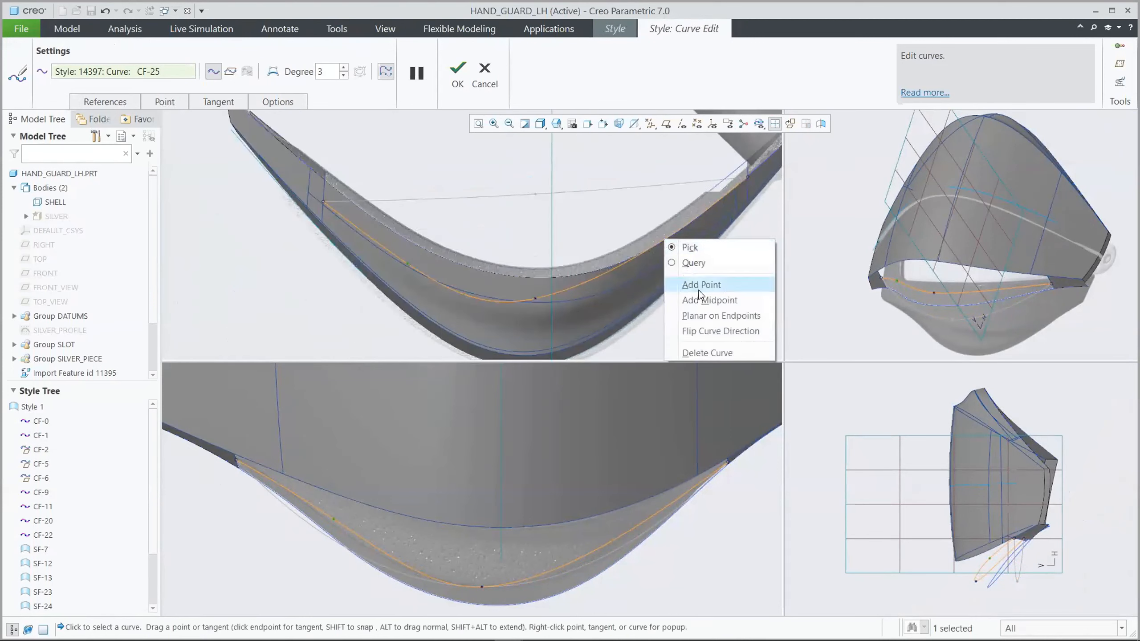
{"action": "left_click", "coordinate": [678, 283]}
{"action": "left_click_drag", "start_coordinate": [666, 239], "coordinate": [667, 259]}
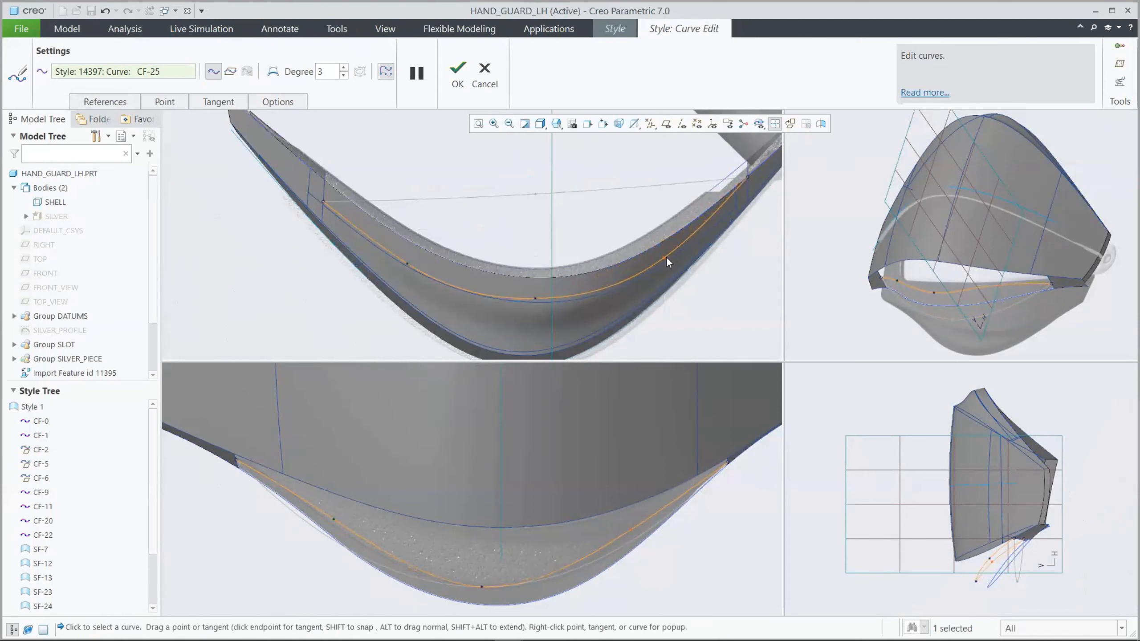
{"action": "scroll", "coordinate": [585, 305], "scroll_direction": "down", "scroll_amount": 4}
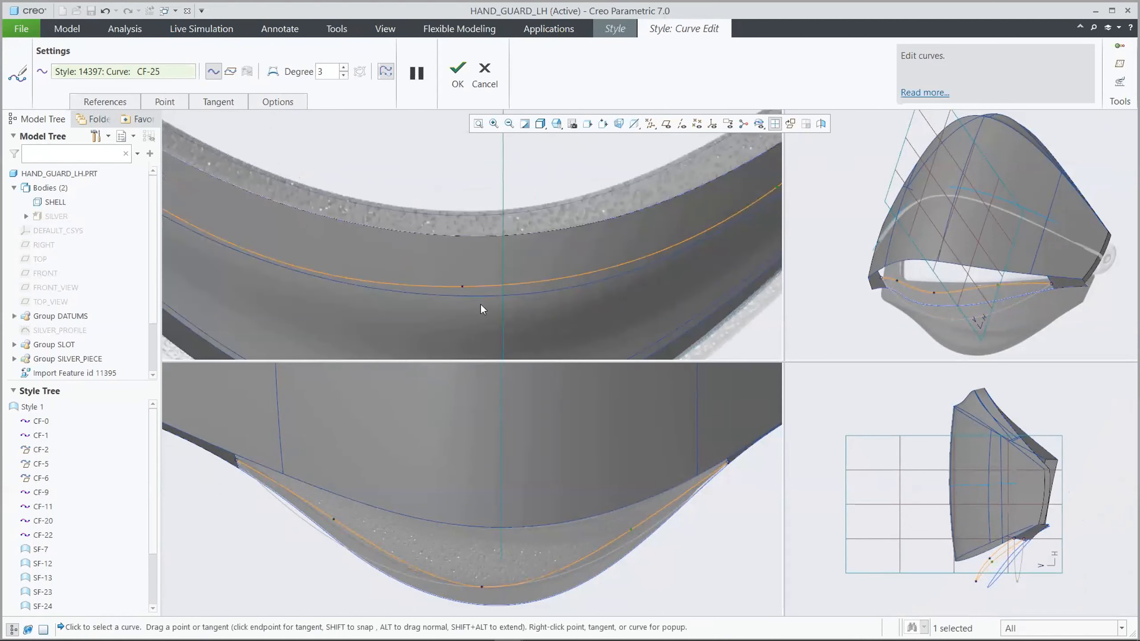
{"action": "middle_click_drag", "start_coordinate": [462, 290], "coordinate": [508, 315]}
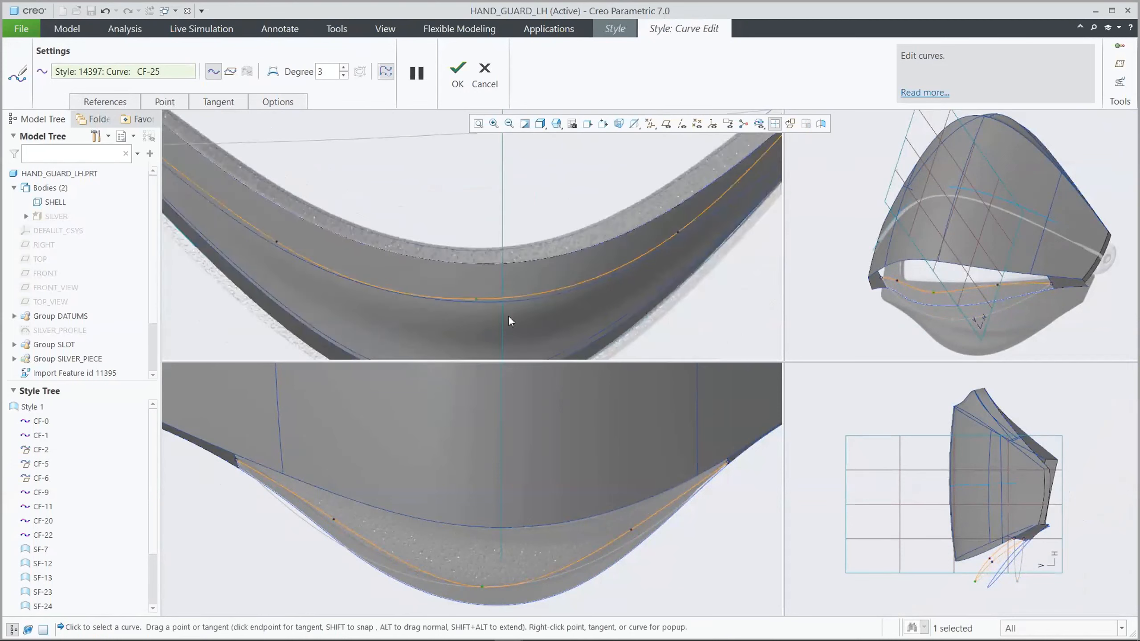
Lower the curve's left and right interior points in the front view to follow the lower outer curve, and finish the edit in single view
{"action": "scroll", "coordinate": [327, 538], "scroll_direction": "down", "scroll_amount": 5}
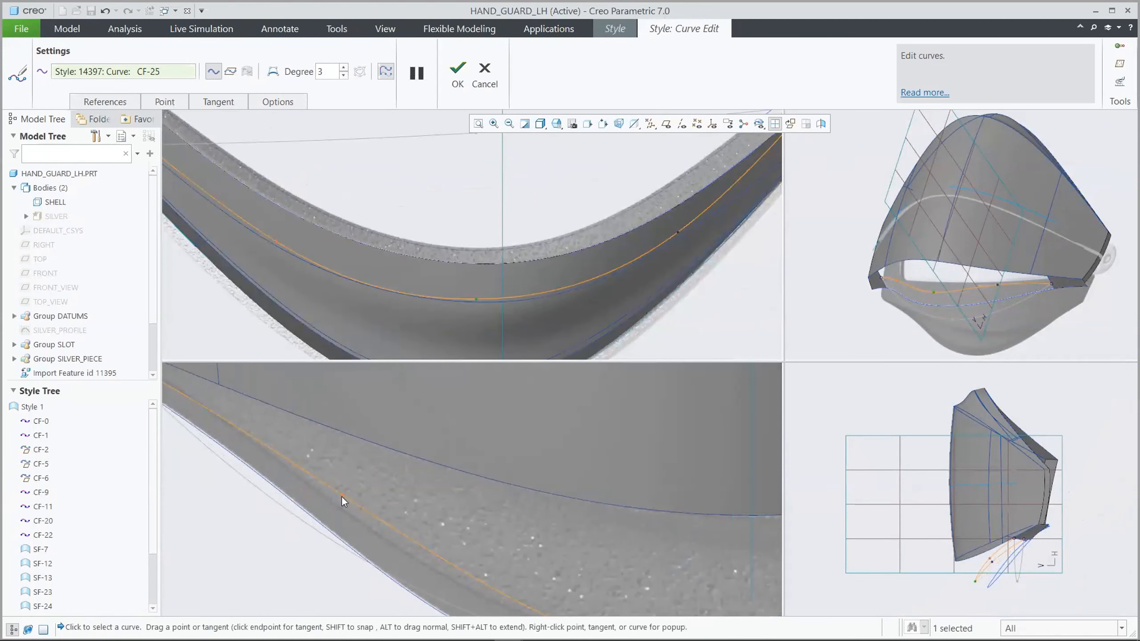
{"action": "left_click_drag", "start_coordinate": [342, 497], "coordinate": [341, 509]}
{"action": "middle_click_drag", "start_coordinate": [341, 510], "coordinate": [640, 501]}
{"action": "left_click_drag", "start_coordinate": [615, 474], "coordinate": [615, 492]}
{"action": "scroll", "coordinate": [637, 524], "scroll_direction": "up", "scroll_amount": 4}
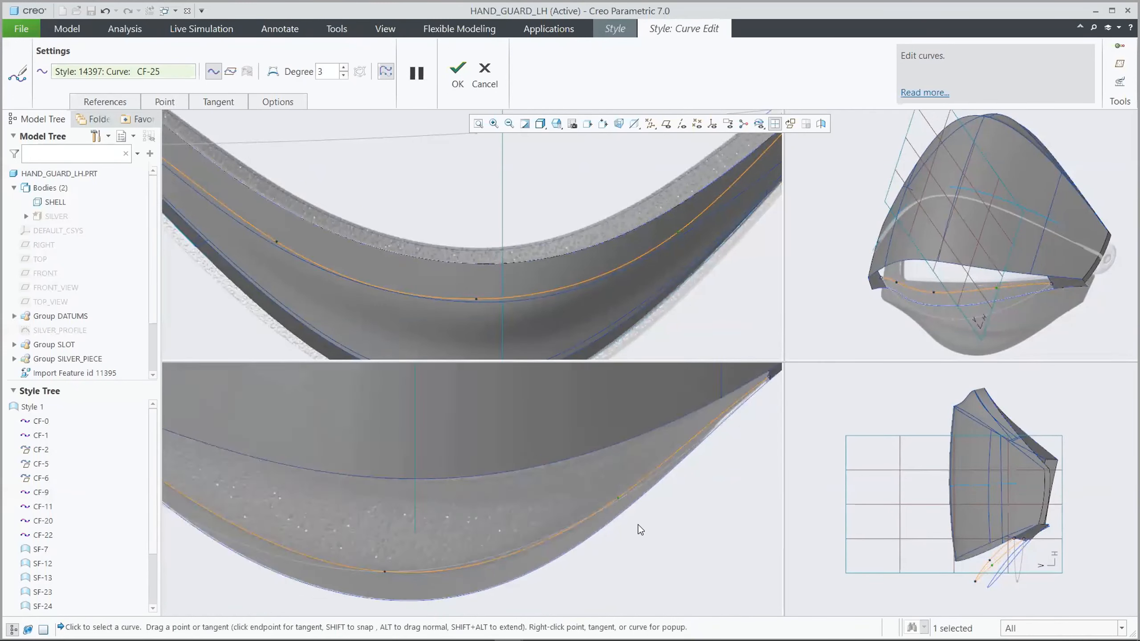
{"action": "scroll", "coordinate": [602, 288], "scroll_direction": "up", "scroll_amount": 2}
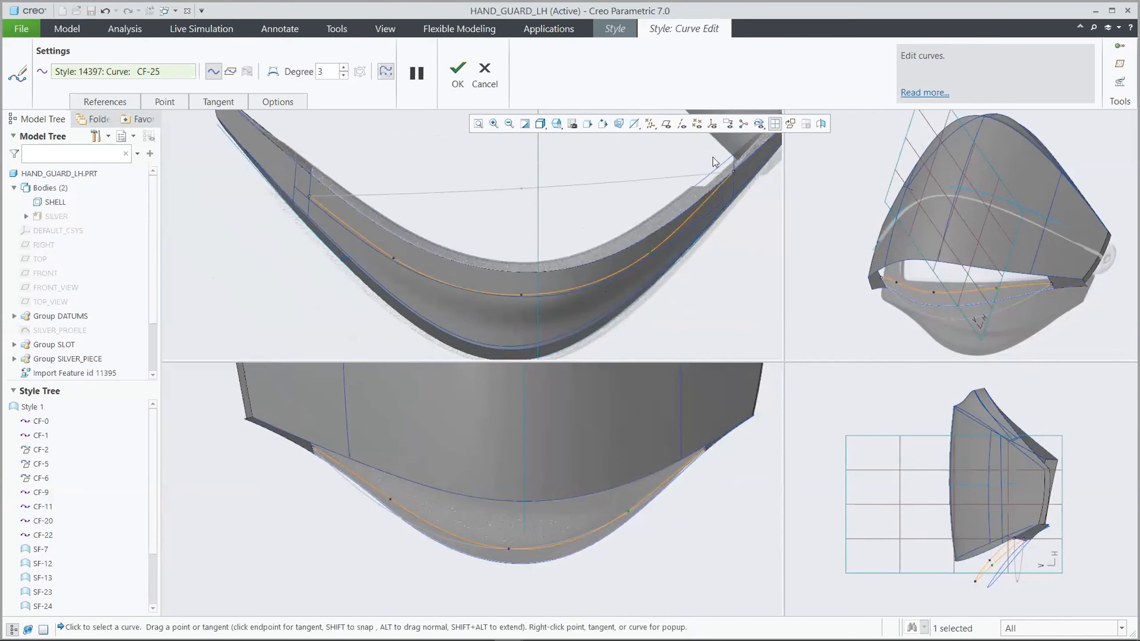
{"action": "left_click", "coordinate": [775, 123]}
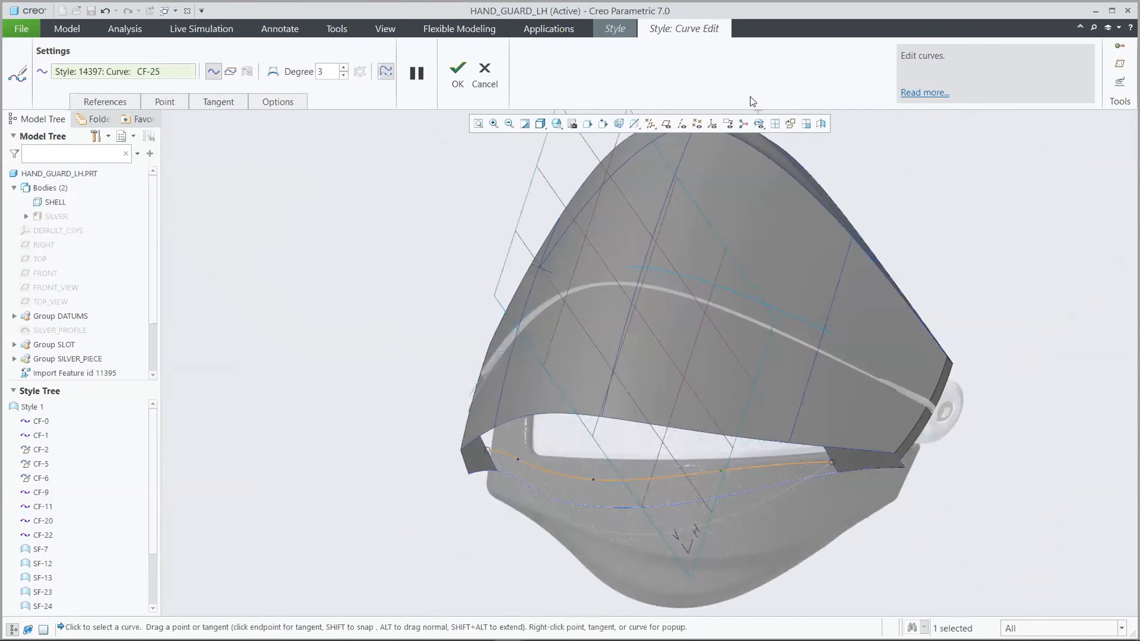
{"action": "left_click", "coordinate": [466, 70]}
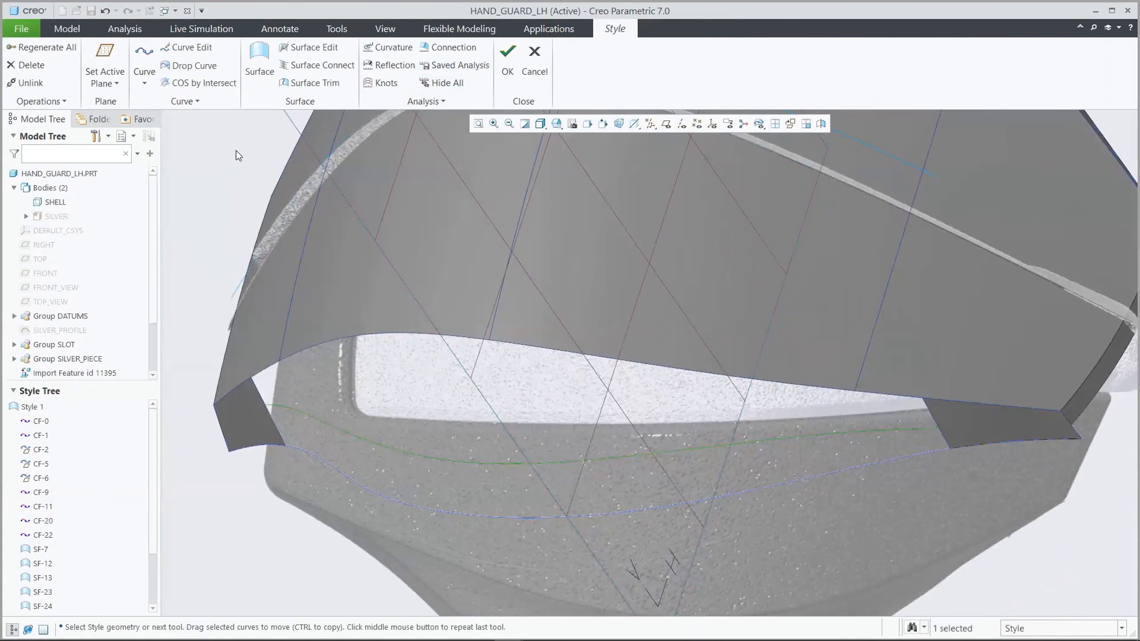
Create the lower strip surface from the new curve, left short curve, lower outer curve and right short curve, setting its connections to both corner surfaces
{"action": "left_click", "coordinate": [259, 56]}
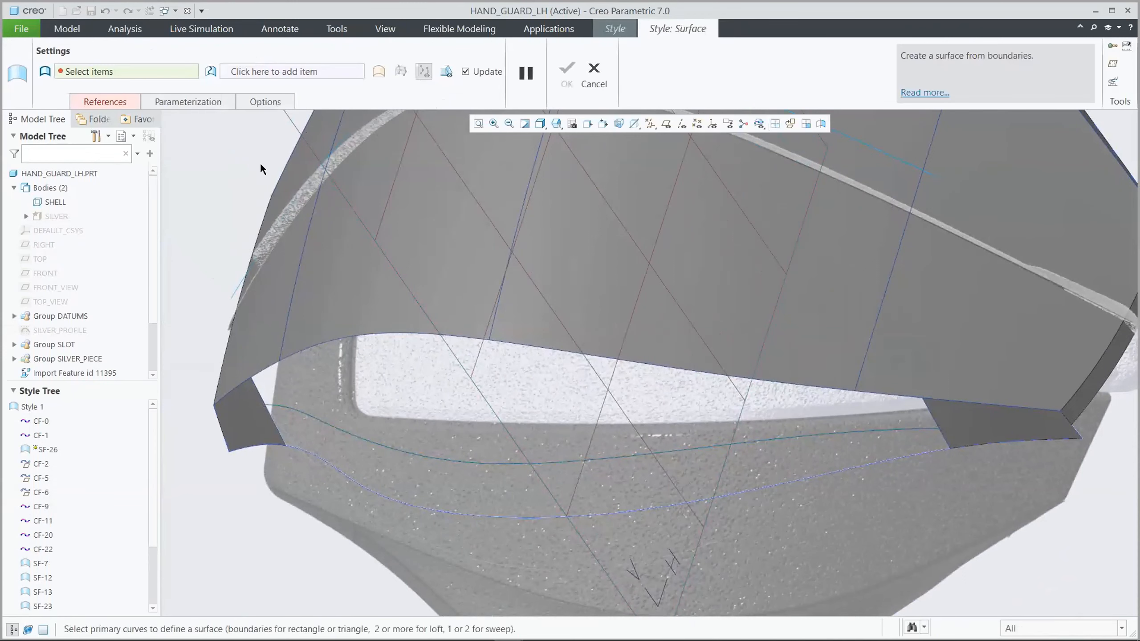
{"action": "left_click", "coordinate": [286, 407]}
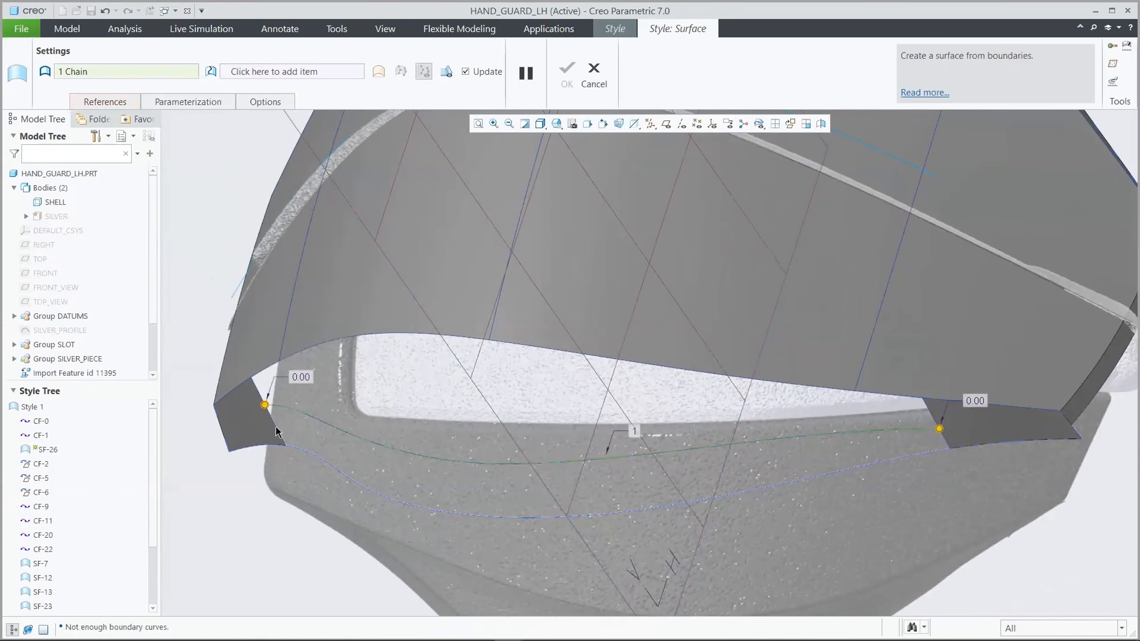
{"action": "left_click", "coordinate": [276, 432], "text": "ctrl"}
{"action": "left_click", "coordinate": [306, 455], "text": "ctrl"}
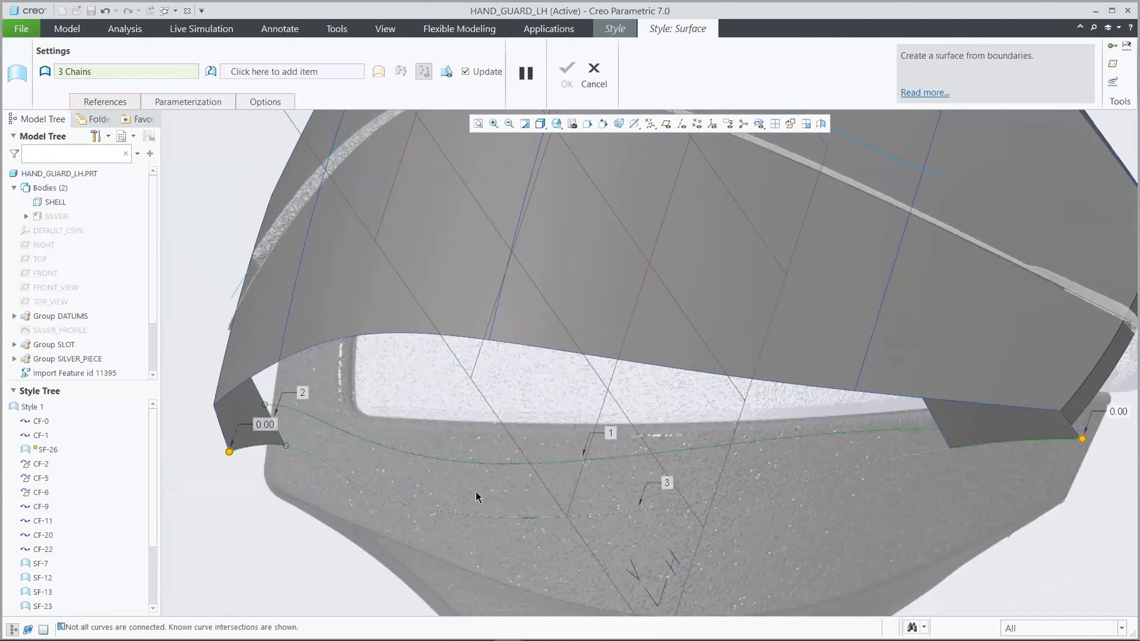
{"action": "left_click", "coordinate": [944, 439], "text": "ctrl"}
{"action": "right_click", "coordinate": [935, 439]}
{"action": "left_click", "coordinate": [892, 446]}
{"action": "right_click", "coordinate": [279, 429]}
{"action": "left_click", "coordinate": [321, 469]}
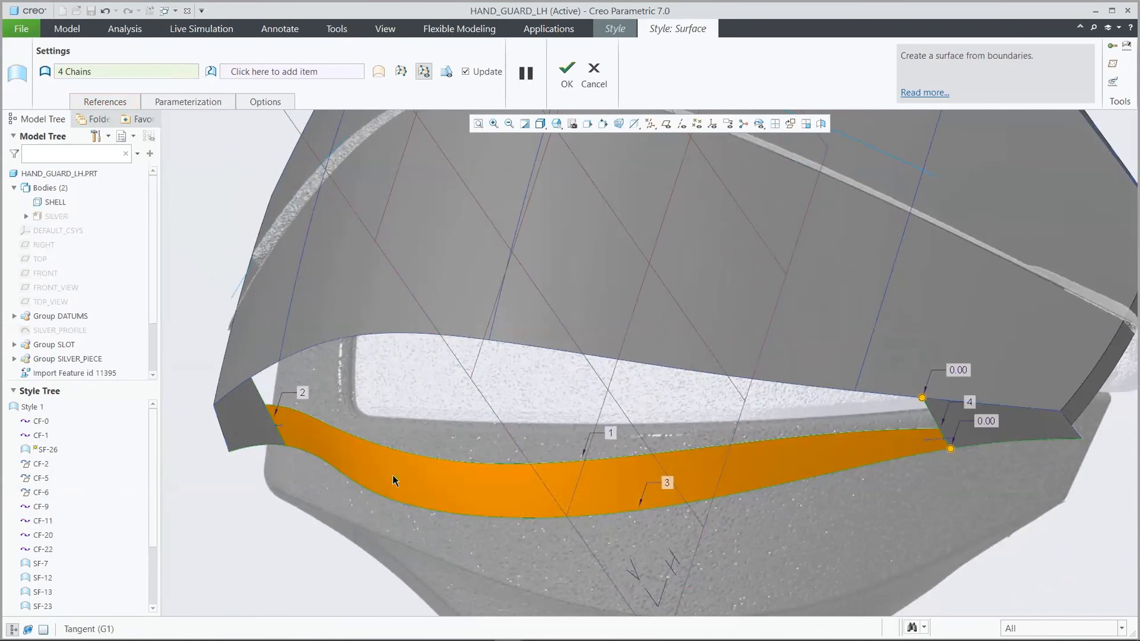
{"action": "left_click", "coordinate": [567, 80]}
{"action": "left_click", "coordinate": [216, 156]}
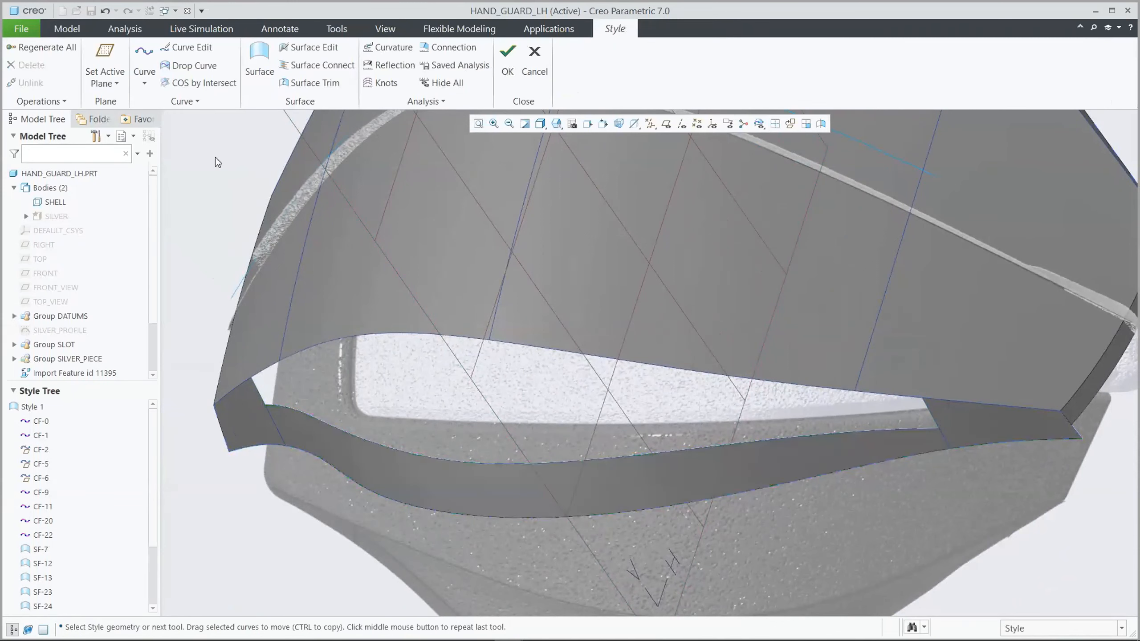
Create a planar curve across the opening from the main surface's lower edge to the upper edge of the lower strip
{"action": "left_click", "coordinate": [144, 56]}
{"action": "left_click", "coordinate": [61, 71]}
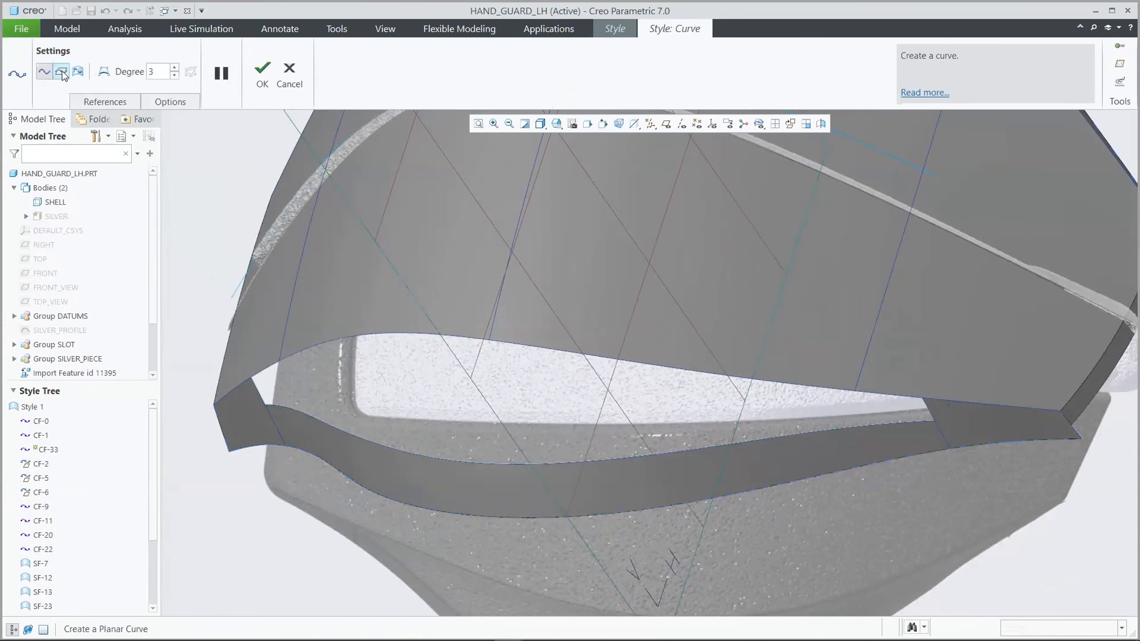
{"action": "left_click", "coordinate": [378, 335], "text": "shift"}
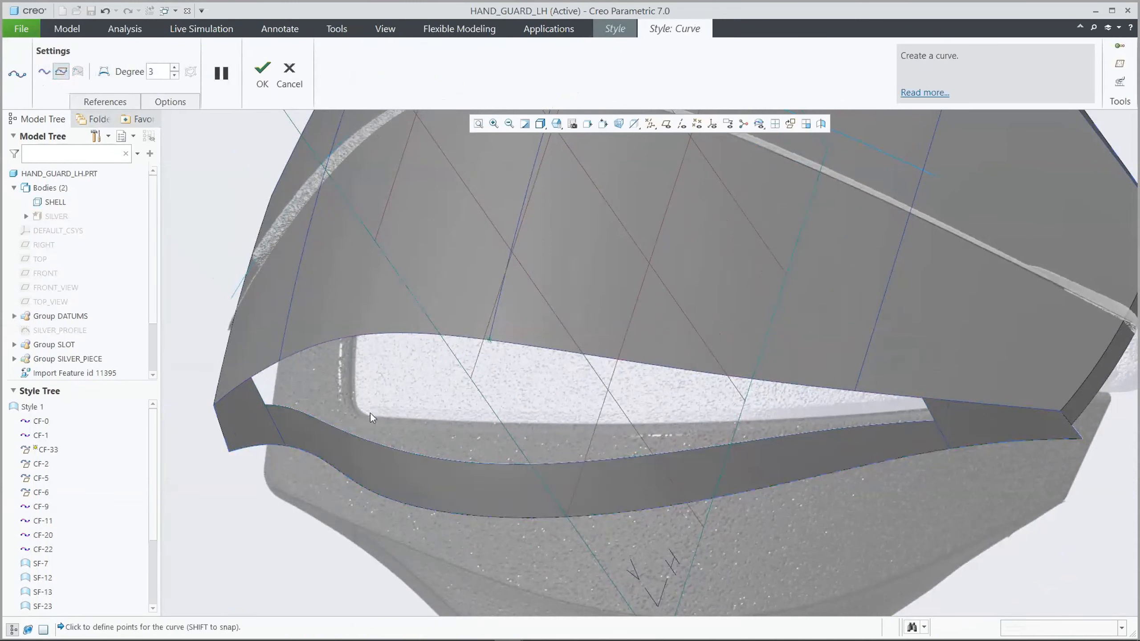
{"action": "left_click", "coordinate": [367, 440], "text": "shift"}
{"action": "left_click", "coordinate": [263, 74]}
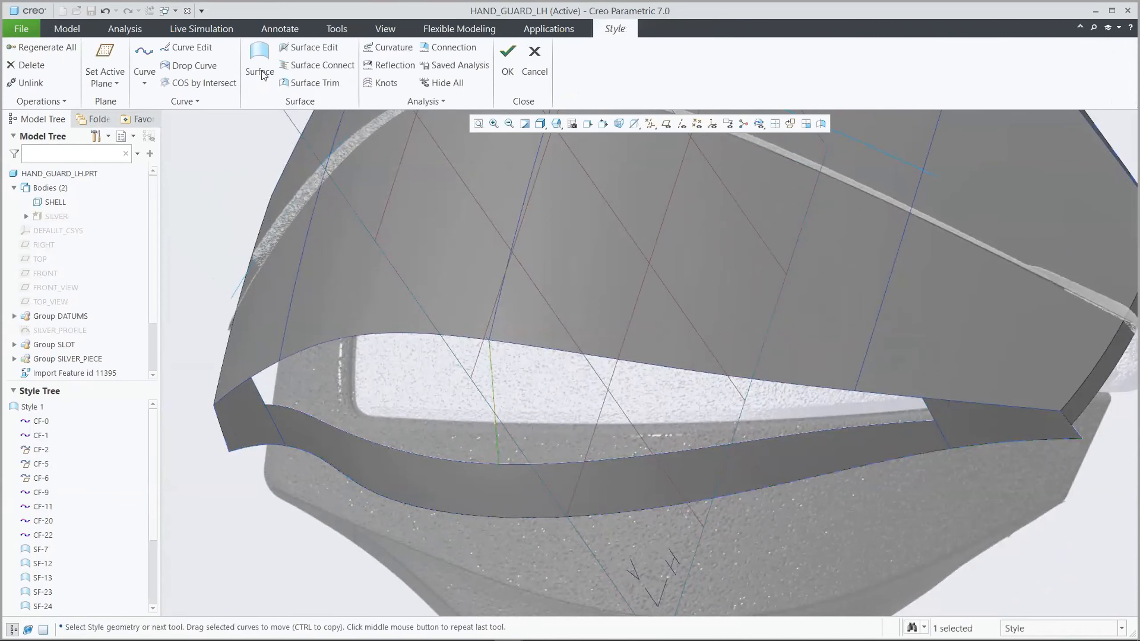
Edit the planar curve to be G1 surface tangent at its lower end, and add an interior point pulled outward to form an S-shape
{"action": "key", "text": "v"}
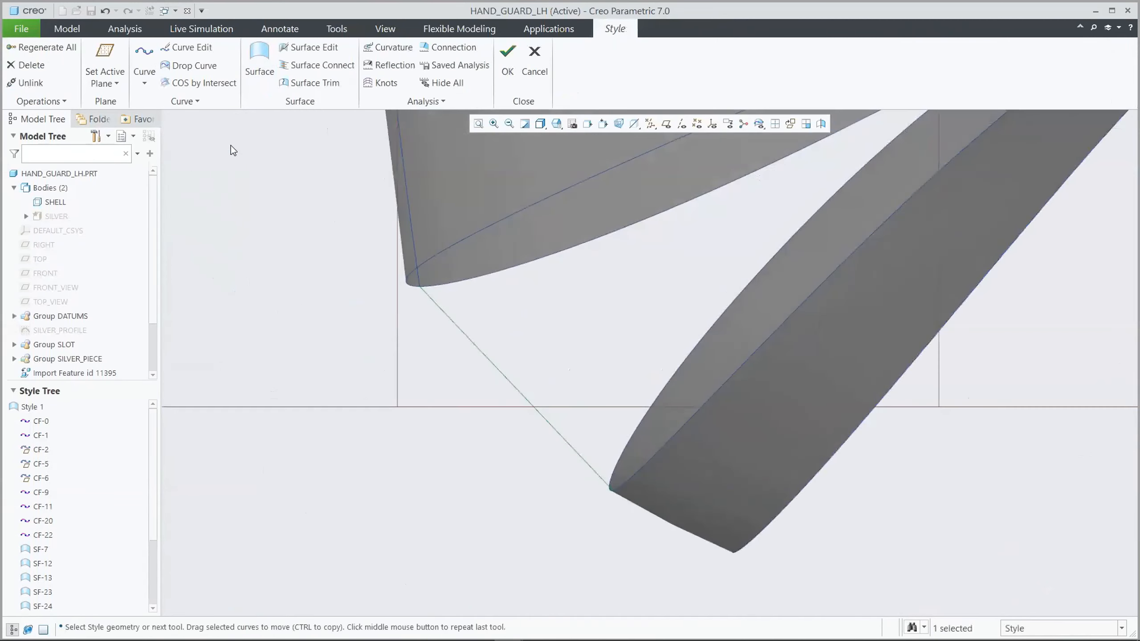
{"action": "left_click", "coordinate": [208, 50]}
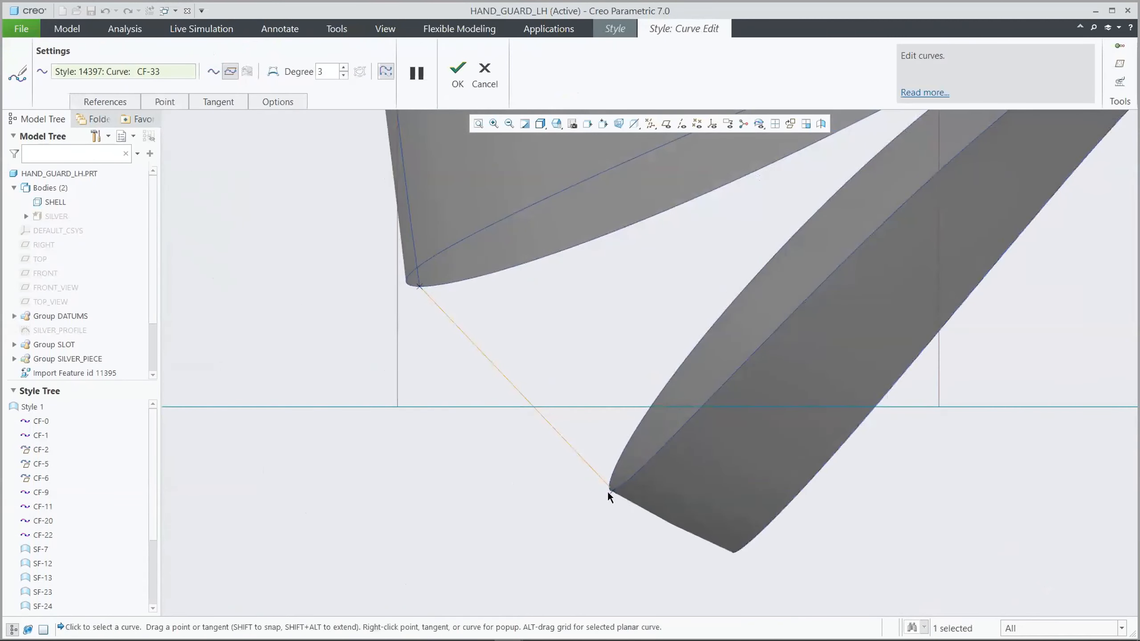
{"action": "right_click", "coordinate": [577, 453]}
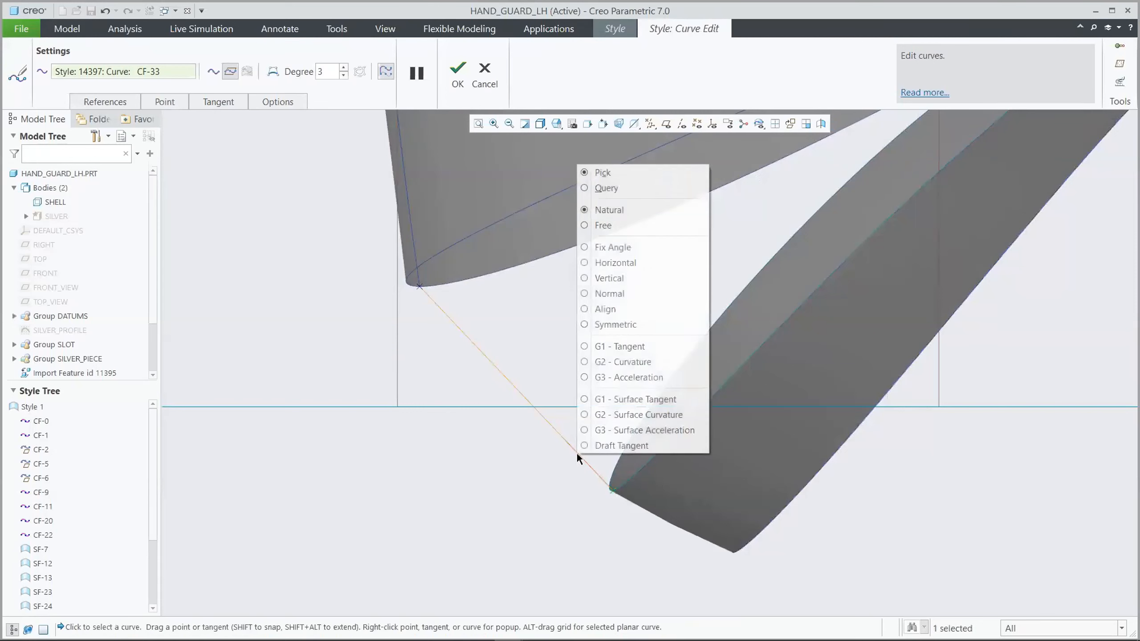
{"action": "left_click", "coordinate": [619, 403]}
{"action": "right_click", "coordinate": [483, 360]}
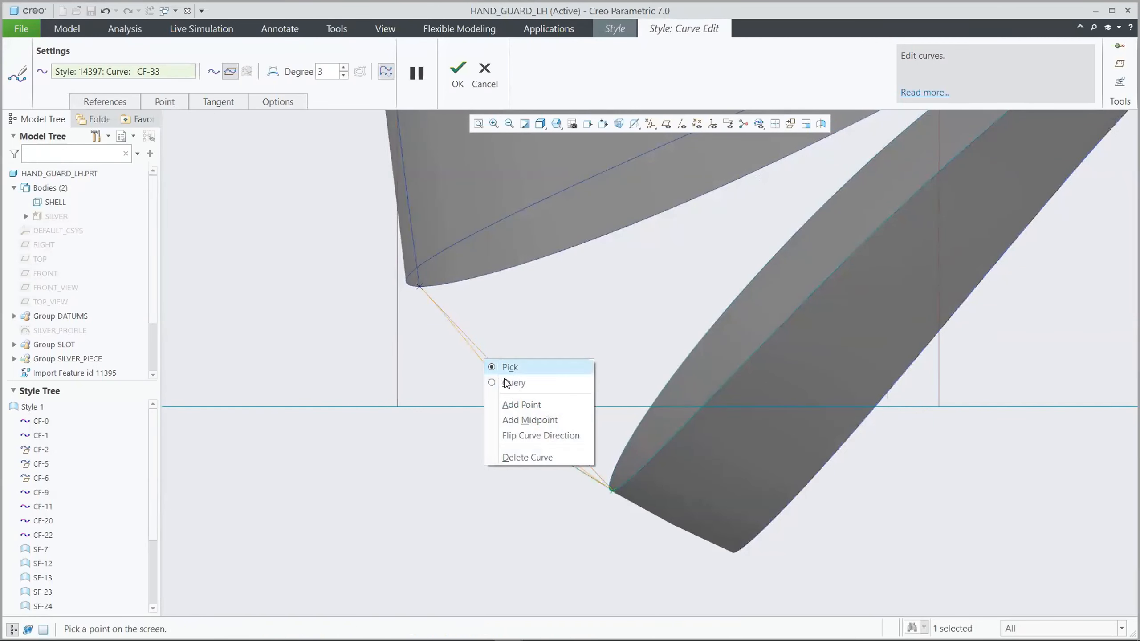
{"action": "left_click", "coordinate": [520, 405]}
{"action": "left_click_drag", "start_coordinate": [485, 363], "coordinate": [508, 355]}
{"action": "left_click", "coordinate": [458, 71]}
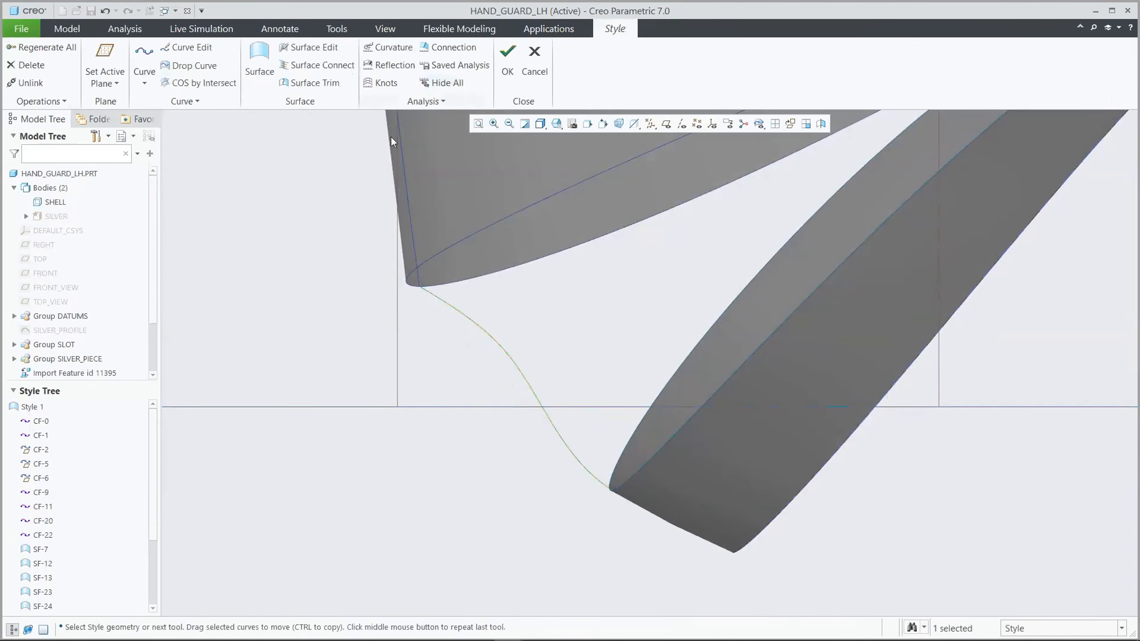
{"action": "left_click", "coordinate": [251, 157]}
Start a Style surface over the opening bounded by the main surface's lower edge, left short curve, strip's upper edge and right short curve
{"action": "key", "text": "ctrl+d"}
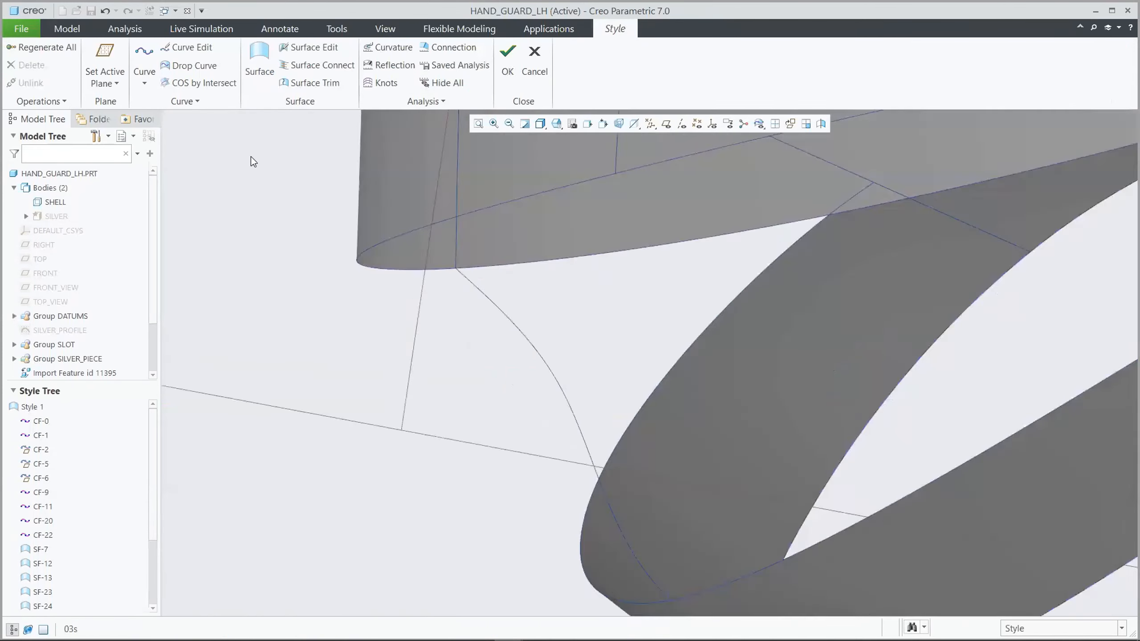
{"action": "left_click", "coordinate": [267, 89]}
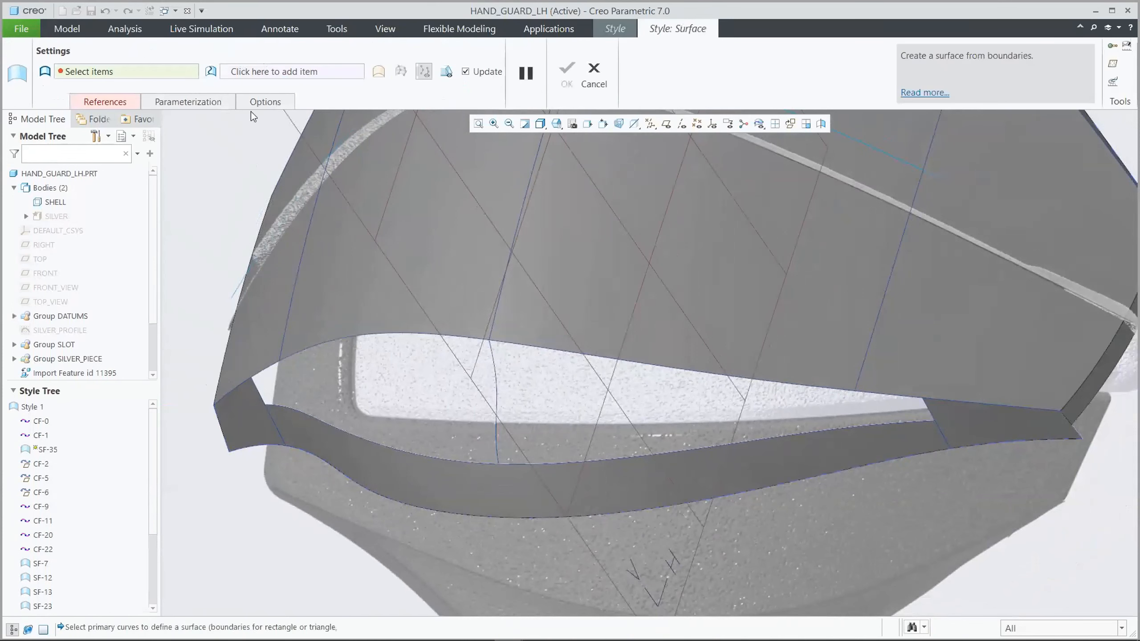
{"action": "left_click", "coordinate": [308, 343]}
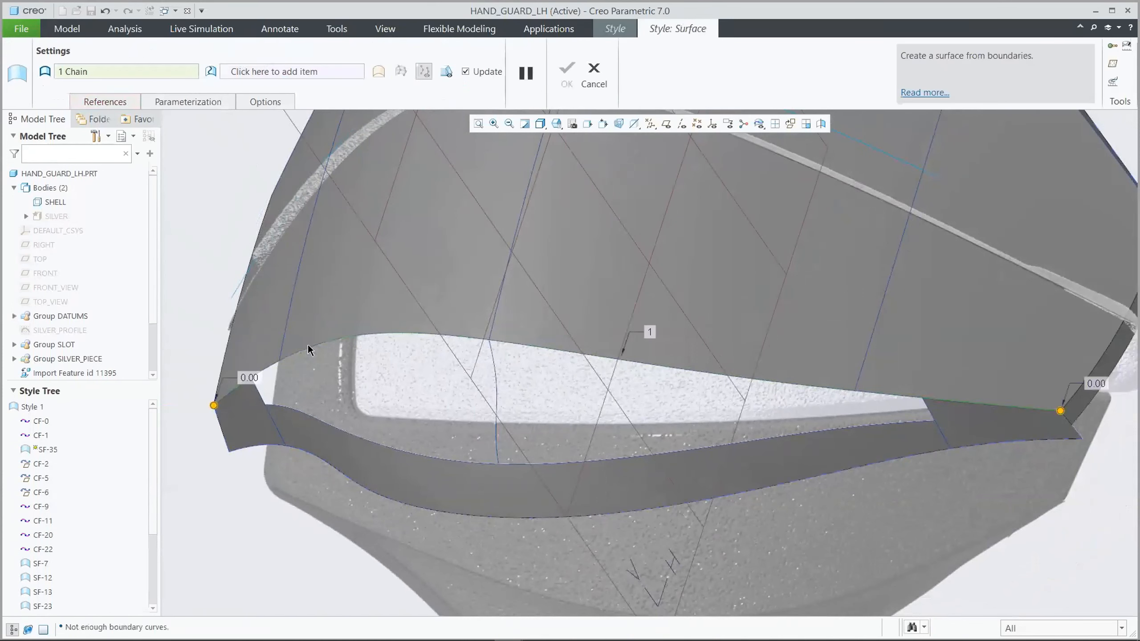
{"action": "left_click", "coordinate": [260, 396], "text": "ctrl"}
{"action": "left_click", "coordinate": [351, 436], "text": "ctrl"}
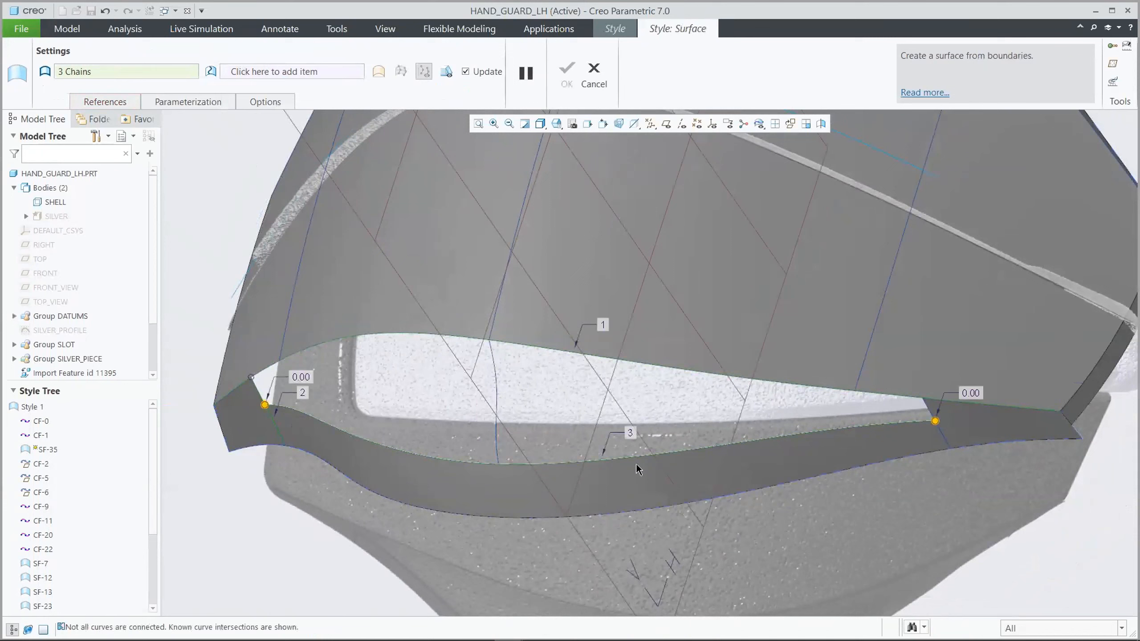
{"action": "left_click", "coordinate": [926, 409], "text": "ctrl"}
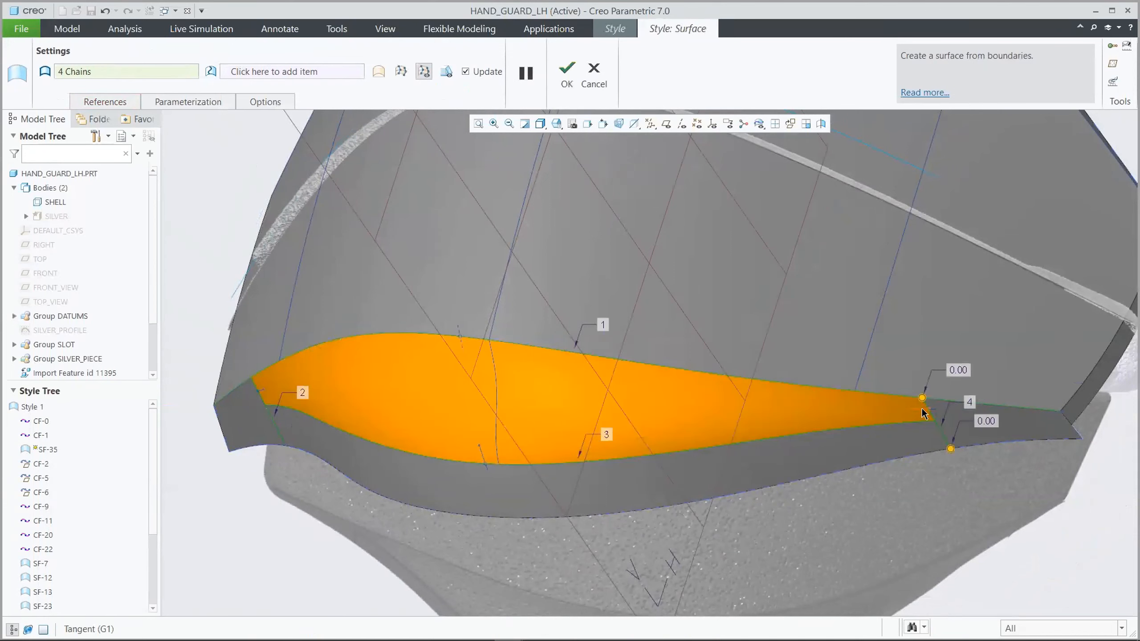
Check the new surface's connection types at its right, left and lower boundaries
{"action": "right_click", "coordinate": [921, 420]}
{"action": "left_click", "coordinate": [917, 419]}
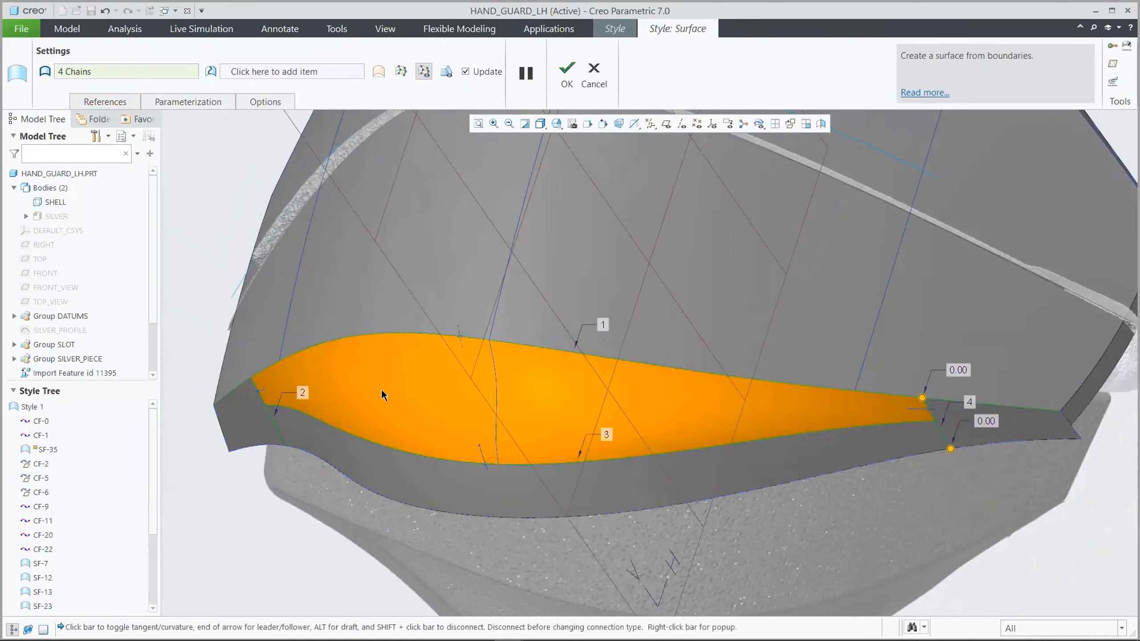
{"action": "right_click", "coordinate": [265, 395]}
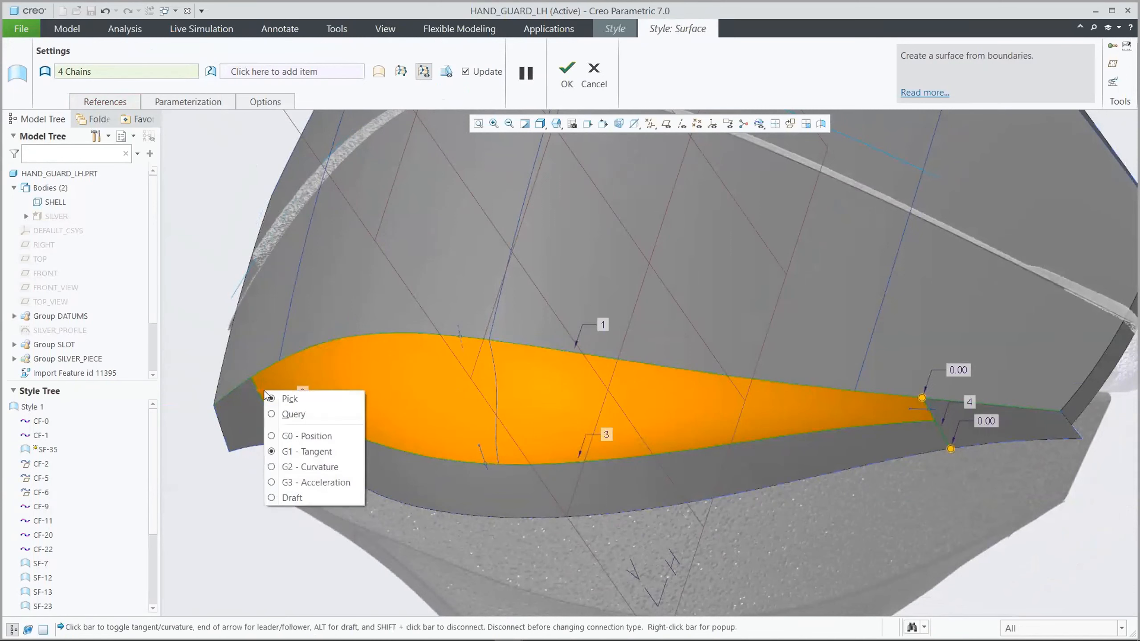
{"action": "left_click", "coordinate": [393, 405]}
{"action": "right_click", "coordinate": [480, 450]}
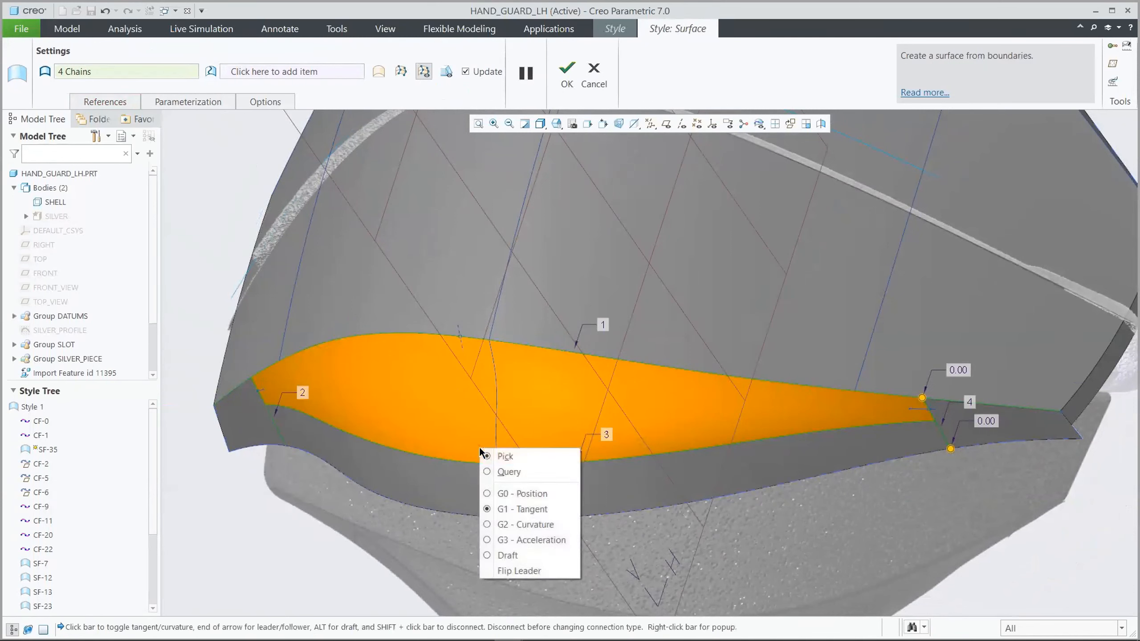
{"action": "left_click", "coordinate": [527, 426]}
Add the S-shaped planar curve as the surface's internal curve and complete the surface
{"action": "left_click", "coordinate": [304, 72]}
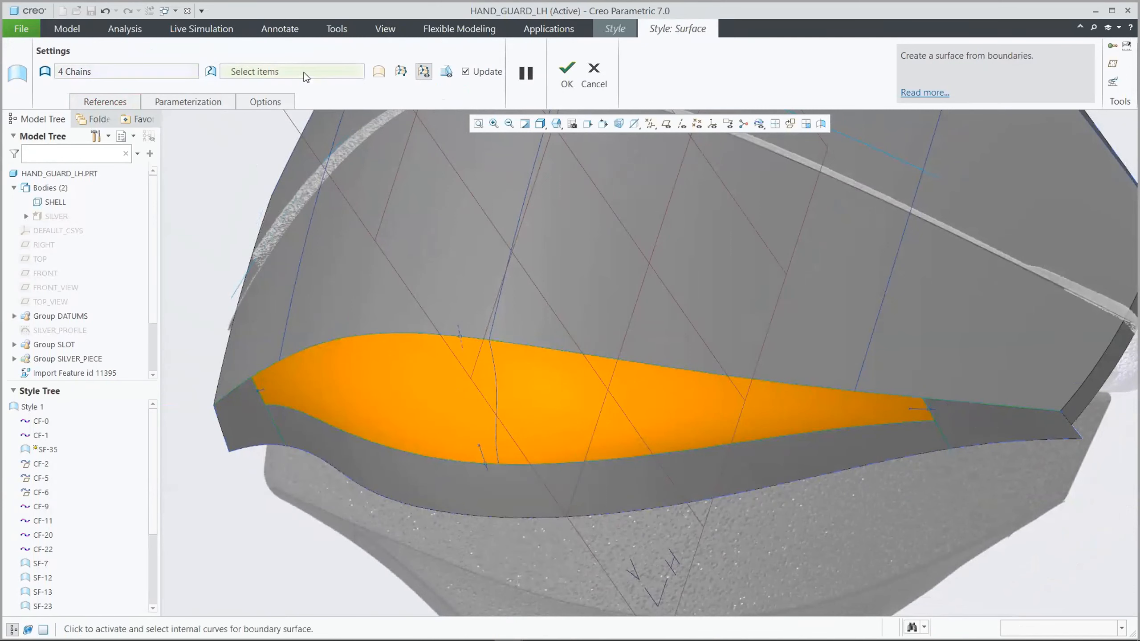
{"action": "left_click", "coordinate": [496, 381]}
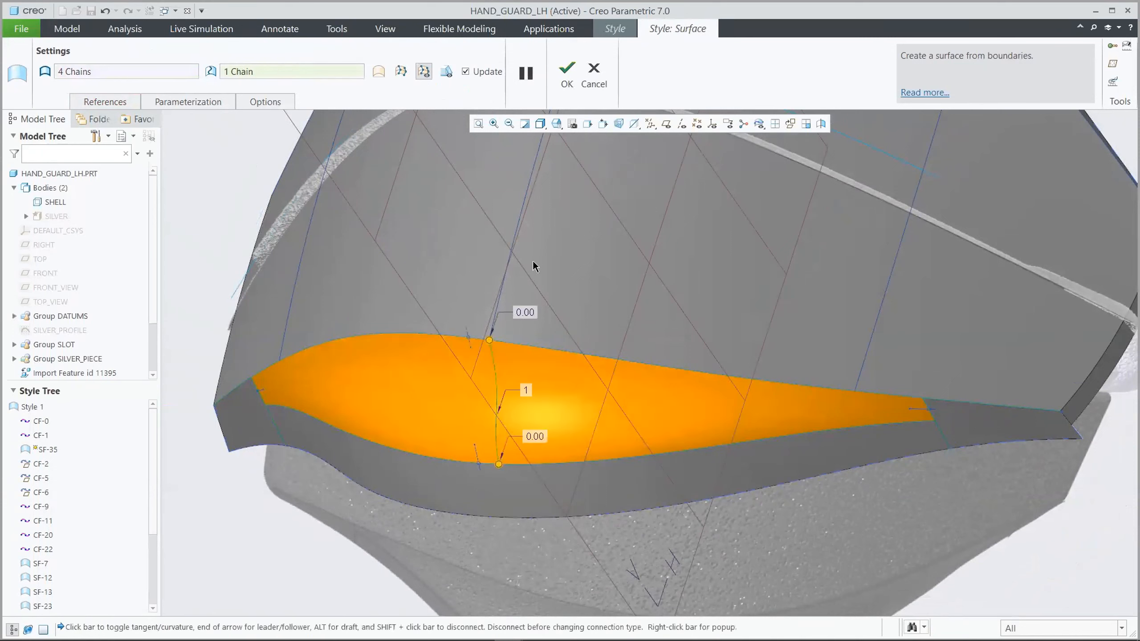
{"action": "left_click", "coordinate": [567, 77]}
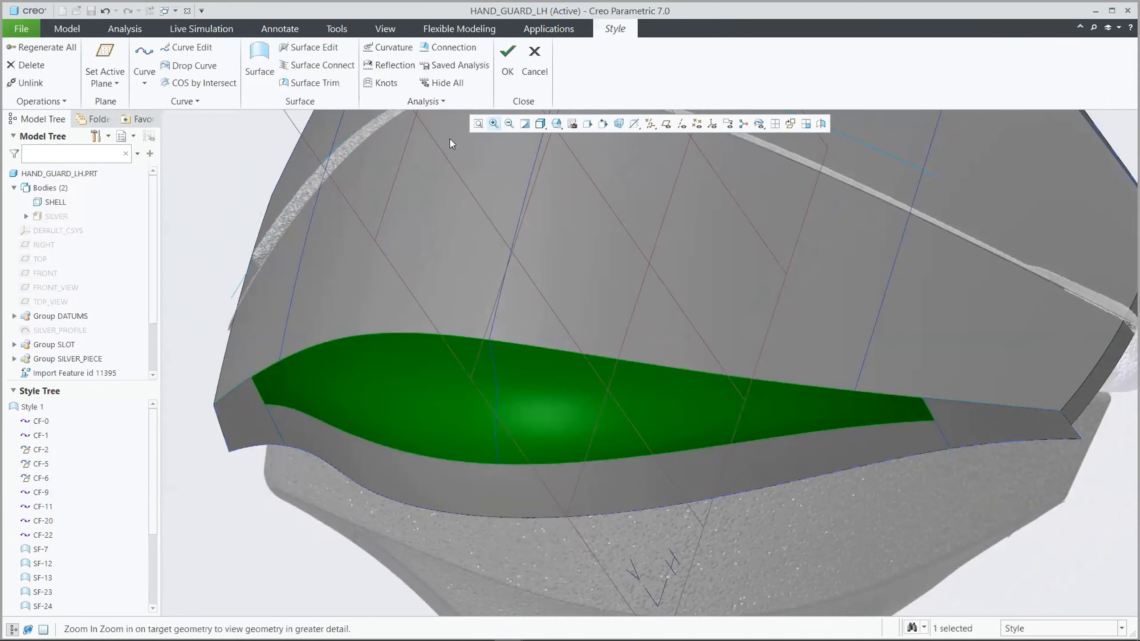
{"action": "left_click", "coordinate": [221, 169]}
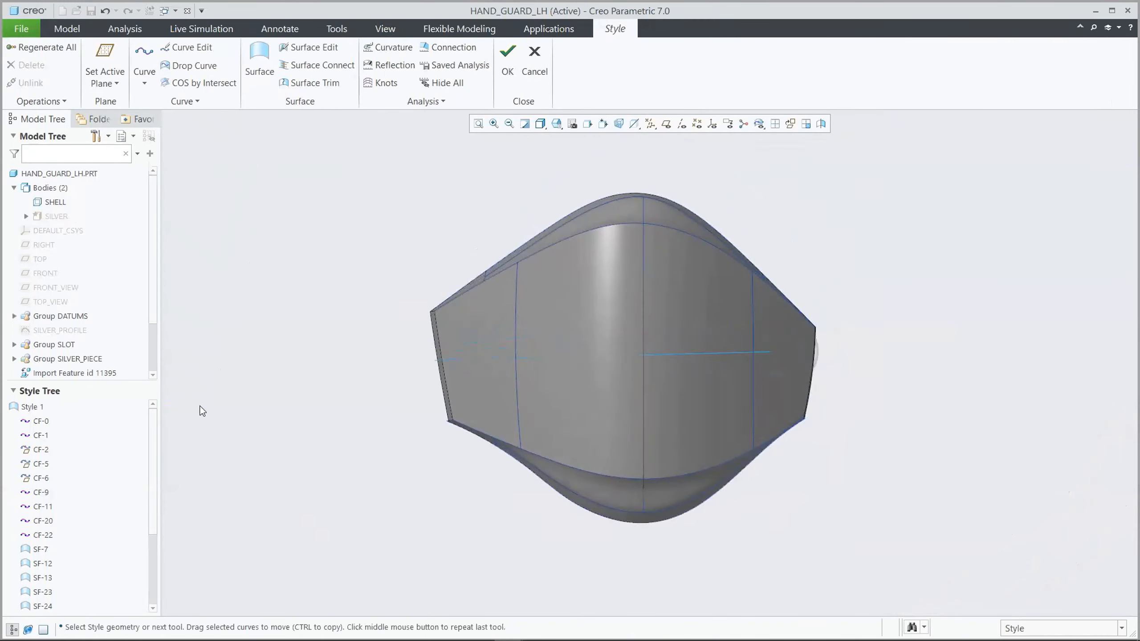
Run a reflection analysis on all surfaces from SF-7 to SF-35 with 36 lights, inspect the stripes, and close it
{"action": "left_click_drag", "start_coordinate": [153, 441], "coordinate": [160, 523]}
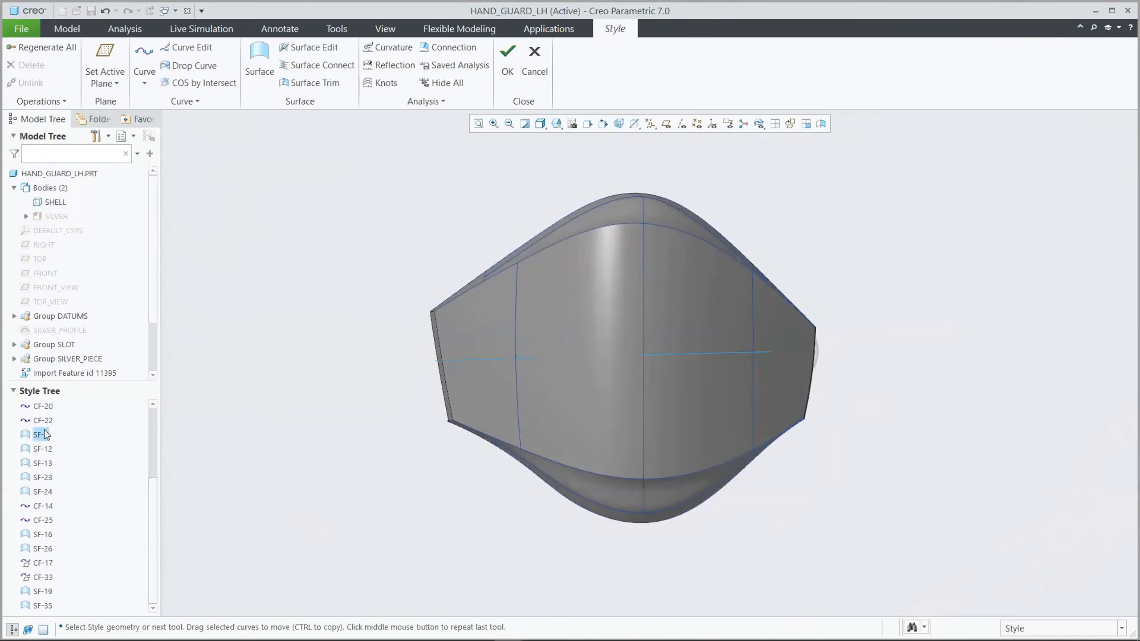
{"action": "left_click", "coordinate": [40, 434]}
{"action": "left_click", "coordinate": [42, 605], "text": "shift"}
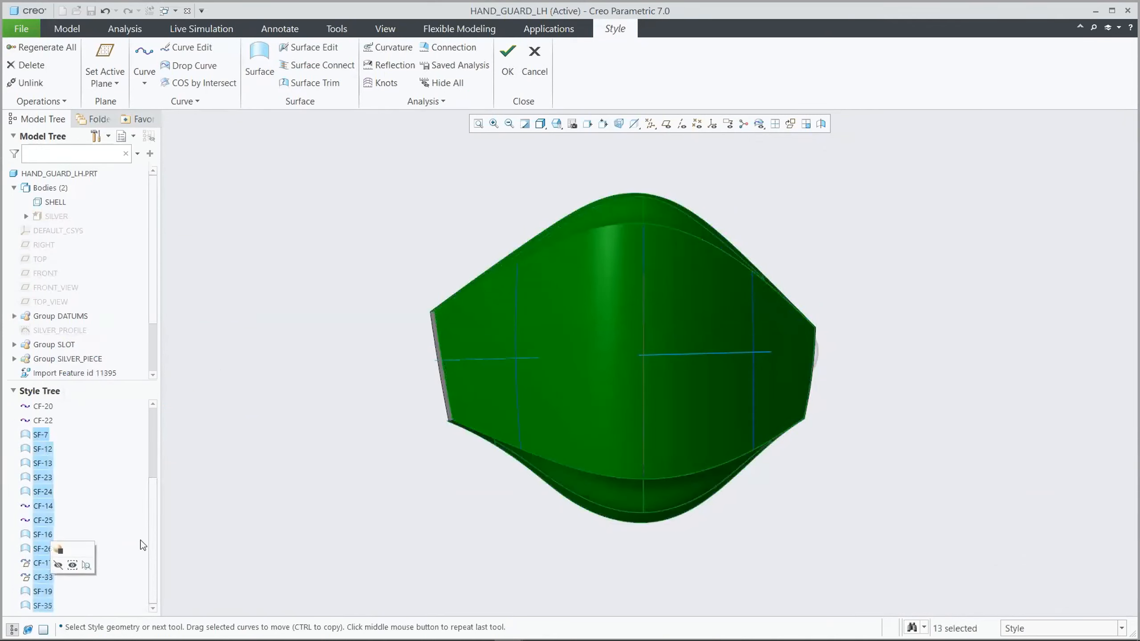
{"action": "left_click", "coordinate": [391, 62]}
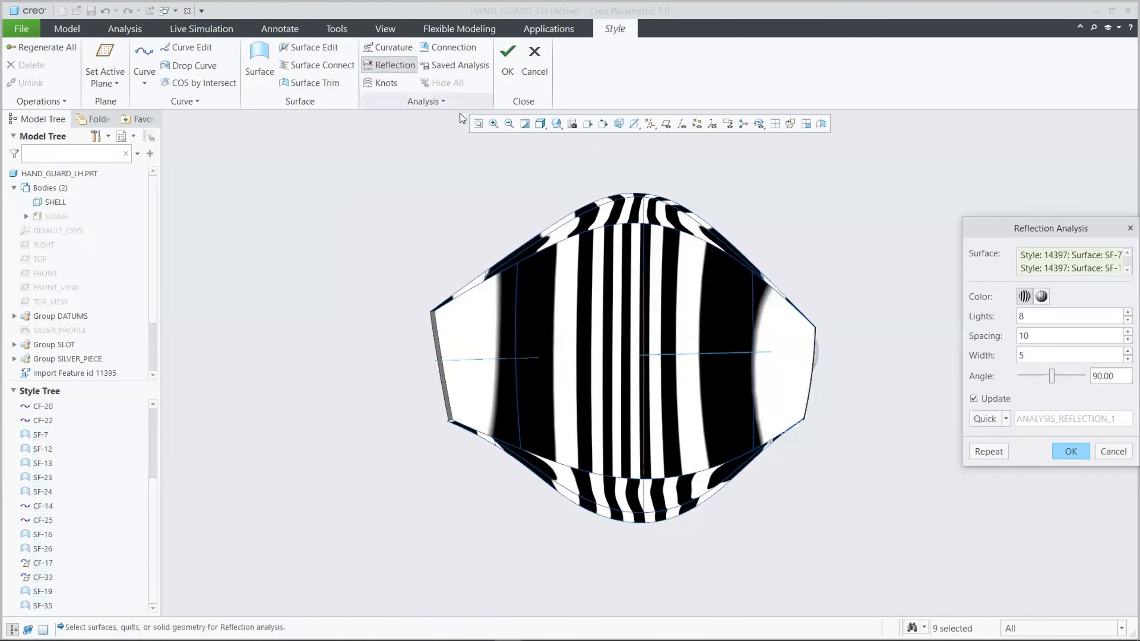
{"action": "double_click", "coordinate": [1027, 319]}
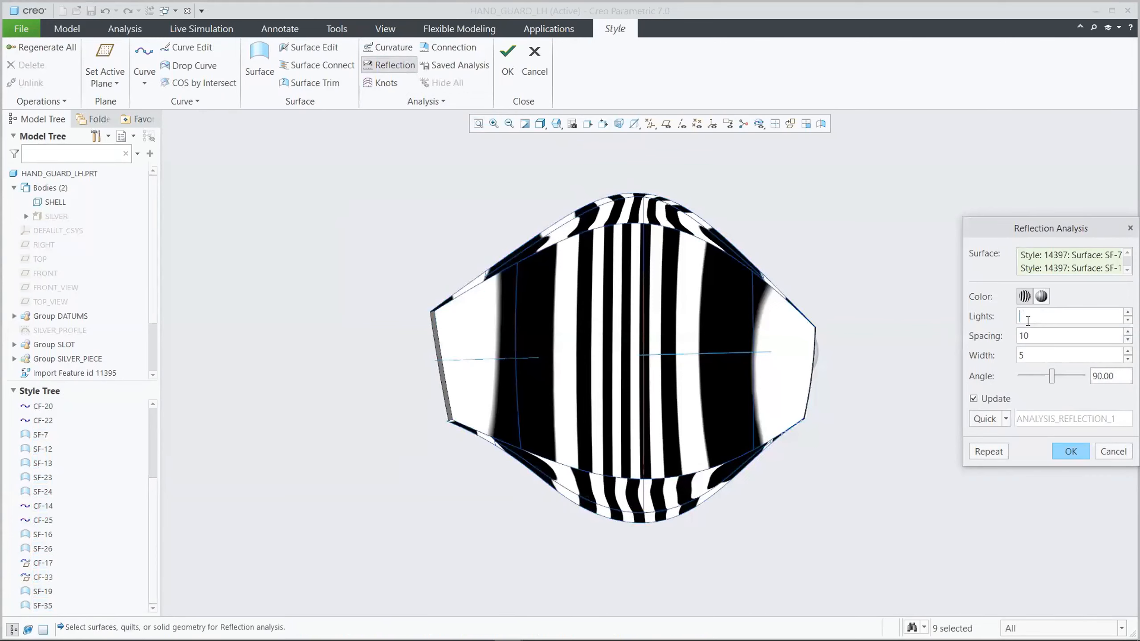
{"action": "key", "text": "Return"}
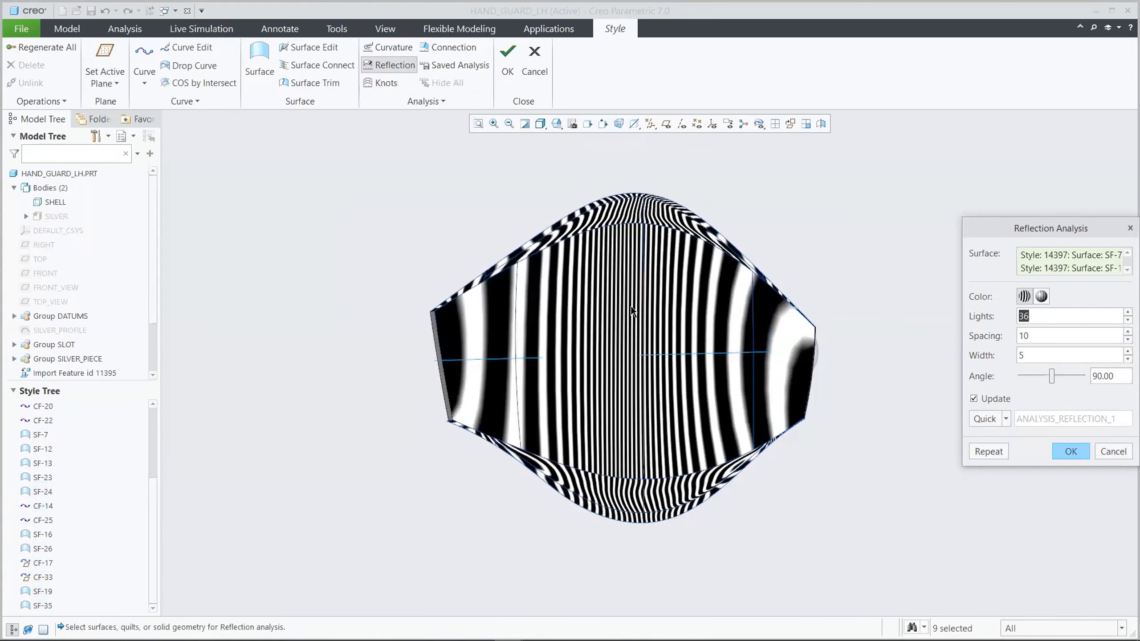
{"action": "mouse_move", "coordinate": [629, 296]}
{"action": "middle_mouse_down"}
{"action": "mouse_move", "coordinate": [625, 339]}
{"action": "mouse_move", "coordinate": [628, 224]}
{"action": "mouse_move", "coordinate": [630, 297]}
{"action": "mouse_move", "coordinate": [663, 301]}
{"action": "mouse_move", "coordinate": [616, 312]}
{"action": "middle_mouse_up"}
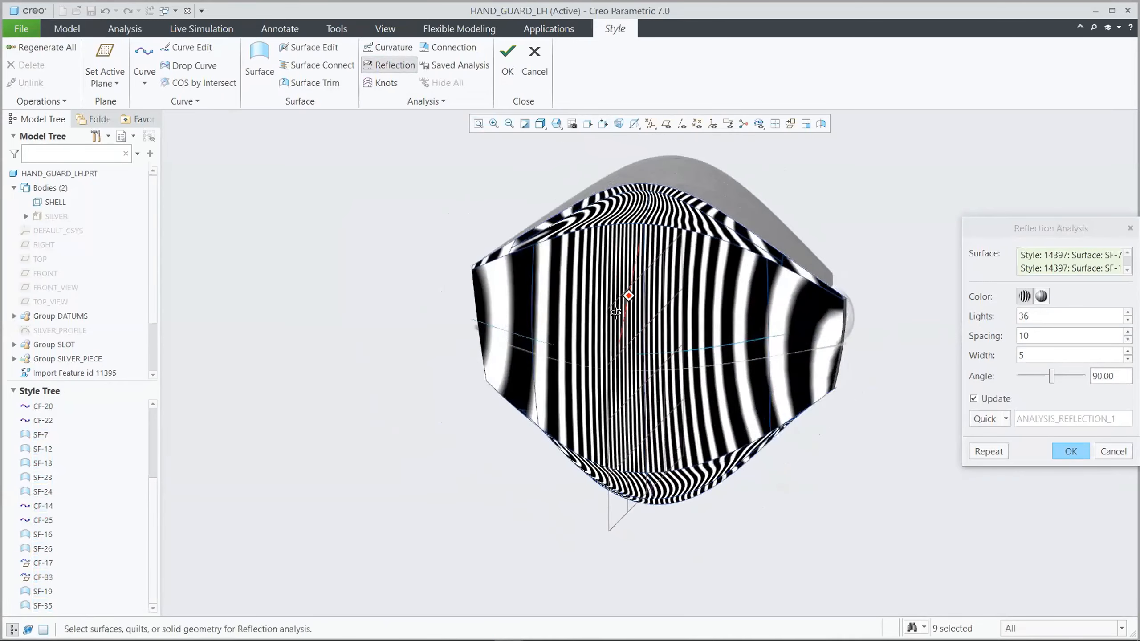
{"action": "left_click", "coordinate": [1070, 451]}
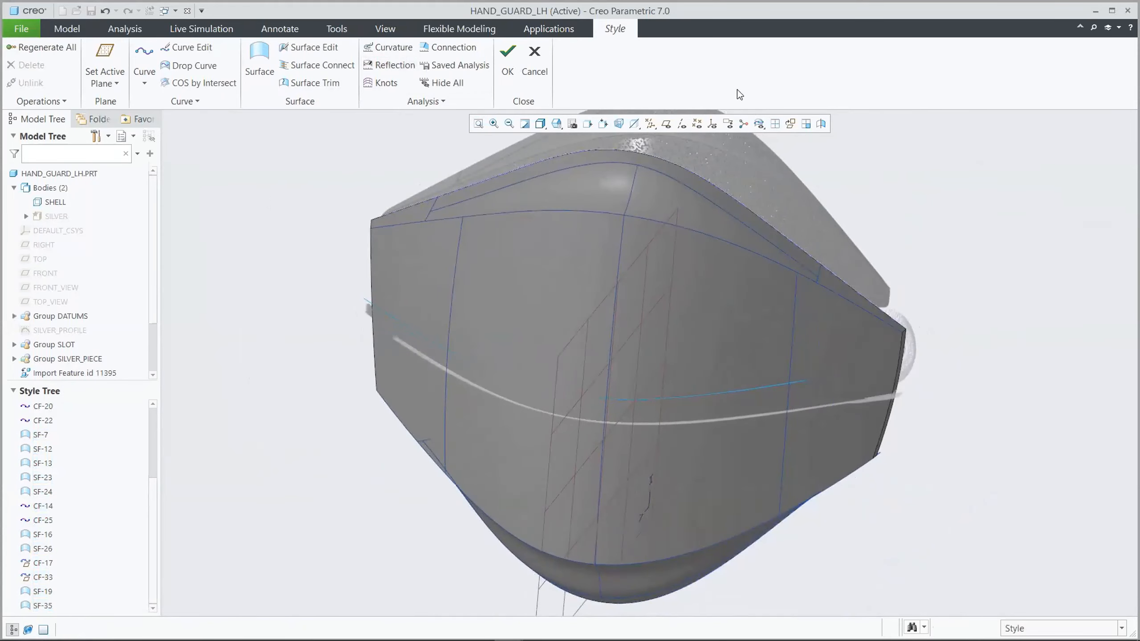
Complete the Style feature and hide the two reference images in the model
{"action": "left_click", "coordinate": [508, 60]}
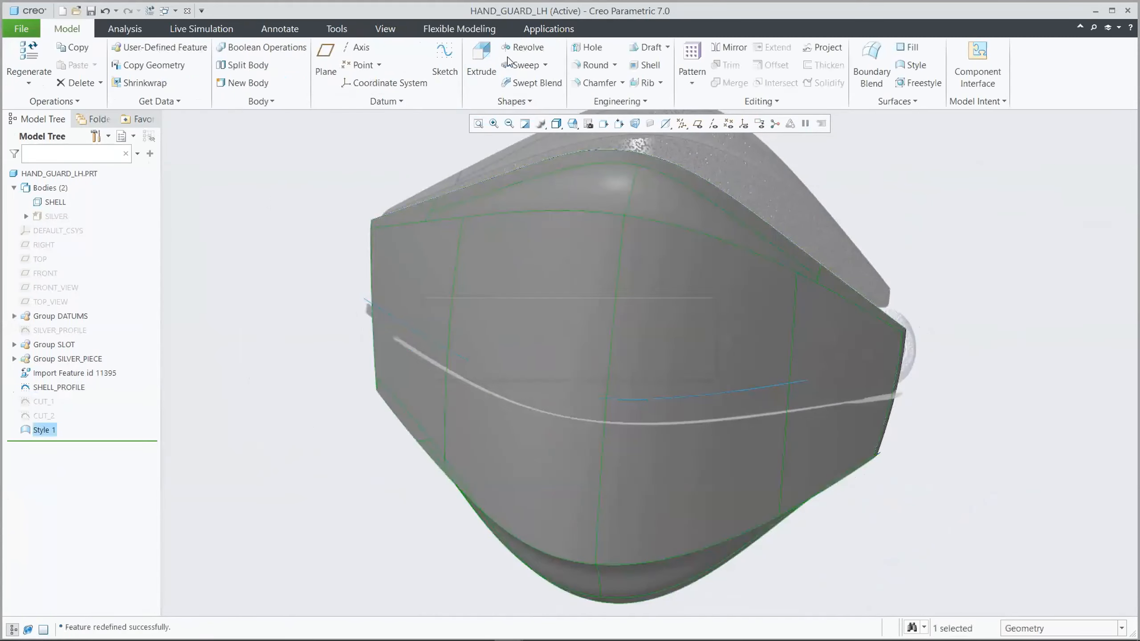
{"action": "left_click", "coordinate": [385, 29]}
{"action": "left_click", "coordinate": [544, 100]}
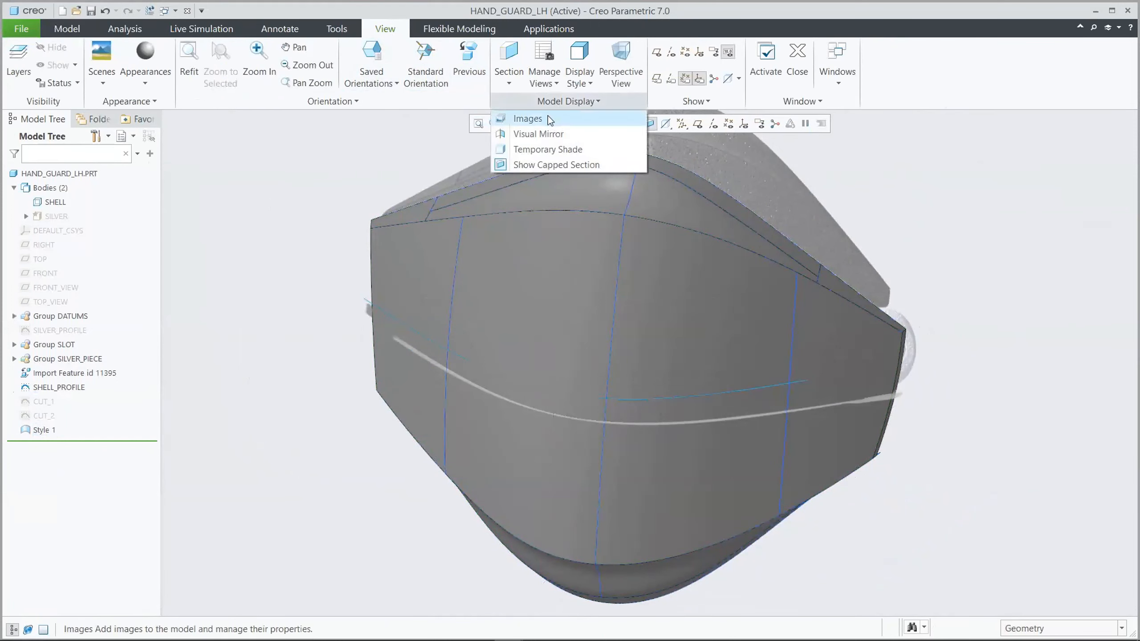
{"action": "left_click", "coordinate": [548, 116]}
{"action": "left_click", "coordinate": [184, 73]}
{"action": "left_click", "coordinate": [188, 94]}
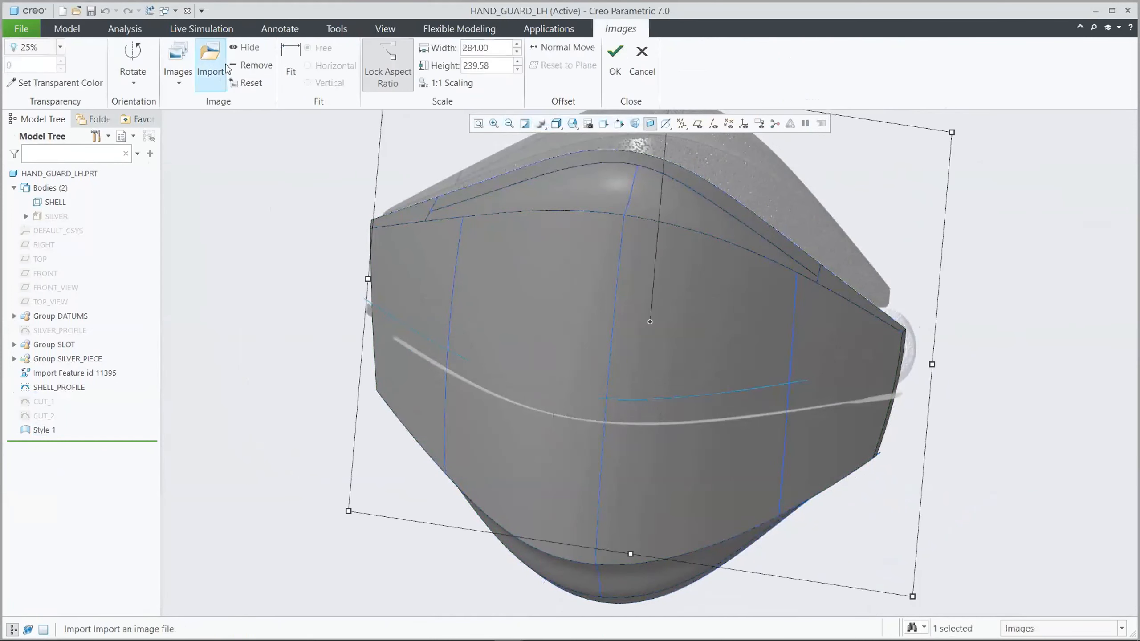
{"action": "left_click", "coordinate": [185, 78]}
{"action": "left_click", "coordinate": [196, 113]}
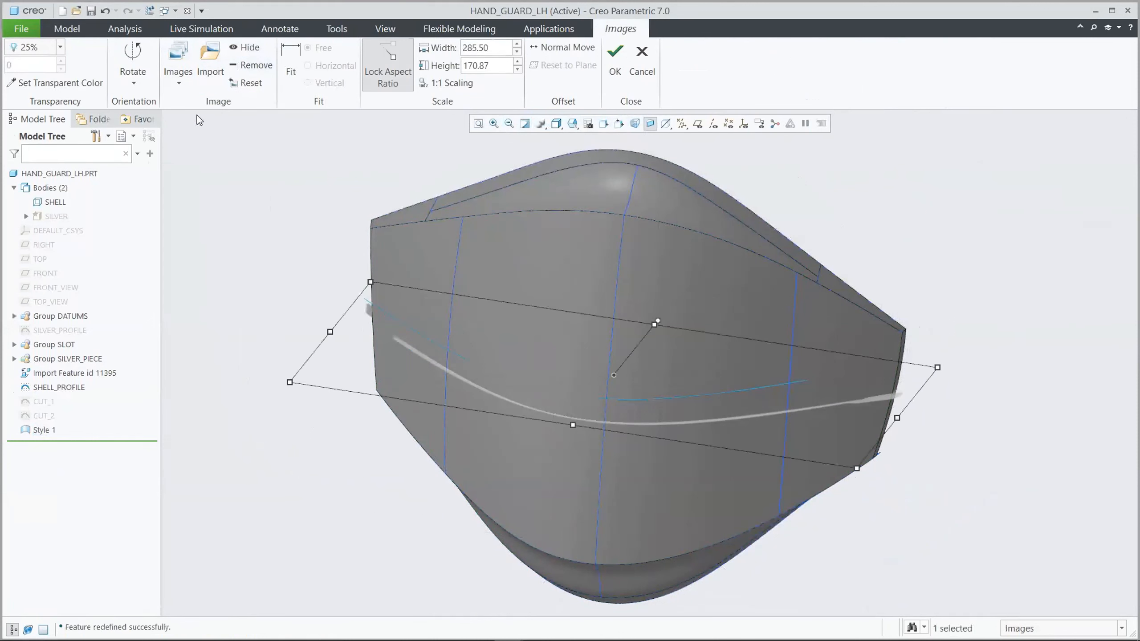
{"action": "left_click", "coordinate": [242, 47]}
{"action": "left_click", "coordinate": [614, 56]}
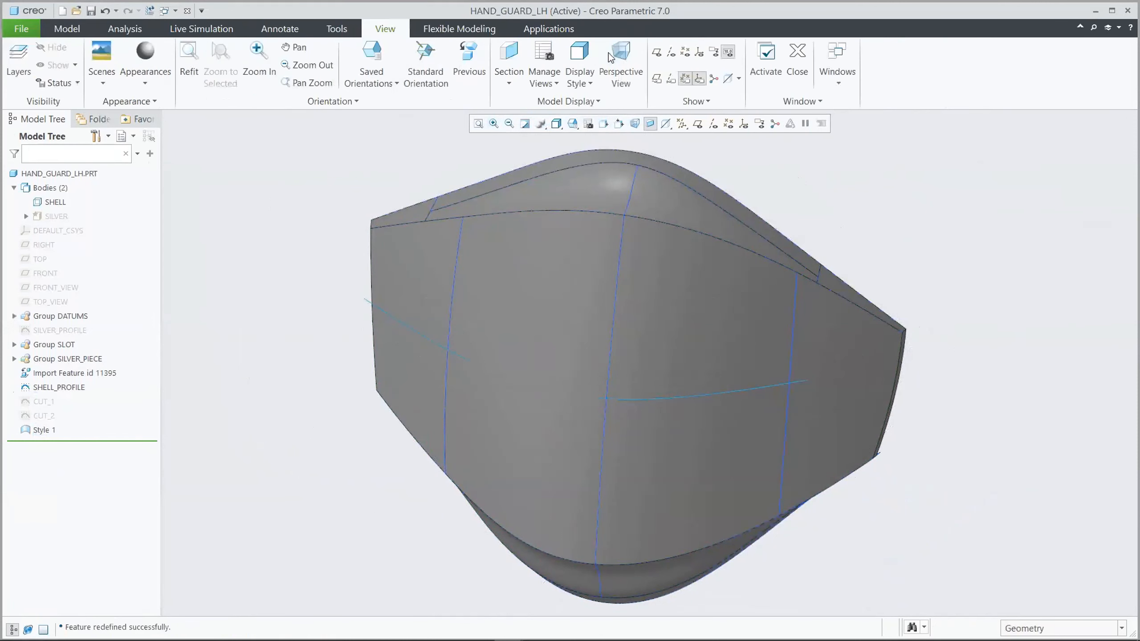
Limit selection to quilts and merge the Style quilt with the imported end strip quilt
{"action": "left_click", "coordinate": [72, 29]}
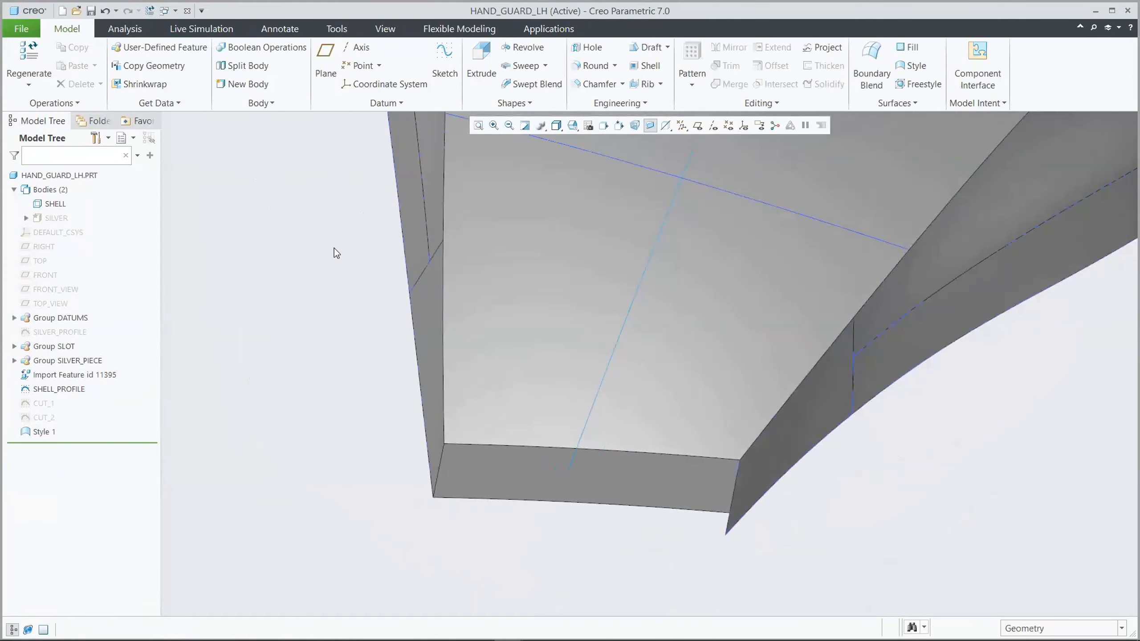
{"action": "left_click", "coordinate": [1031, 629]}
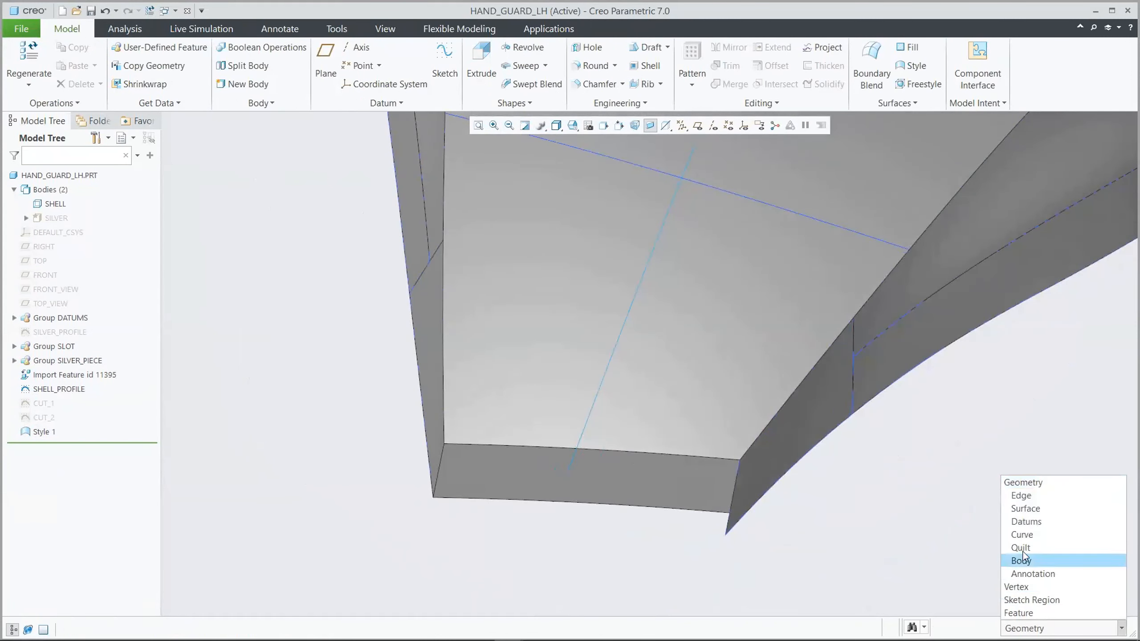
{"action": "left_click", "coordinate": [1003, 542]}
{"action": "left_click", "coordinate": [674, 350]}
{"action": "left_click", "coordinate": [663, 467], "text": "ctrl"}
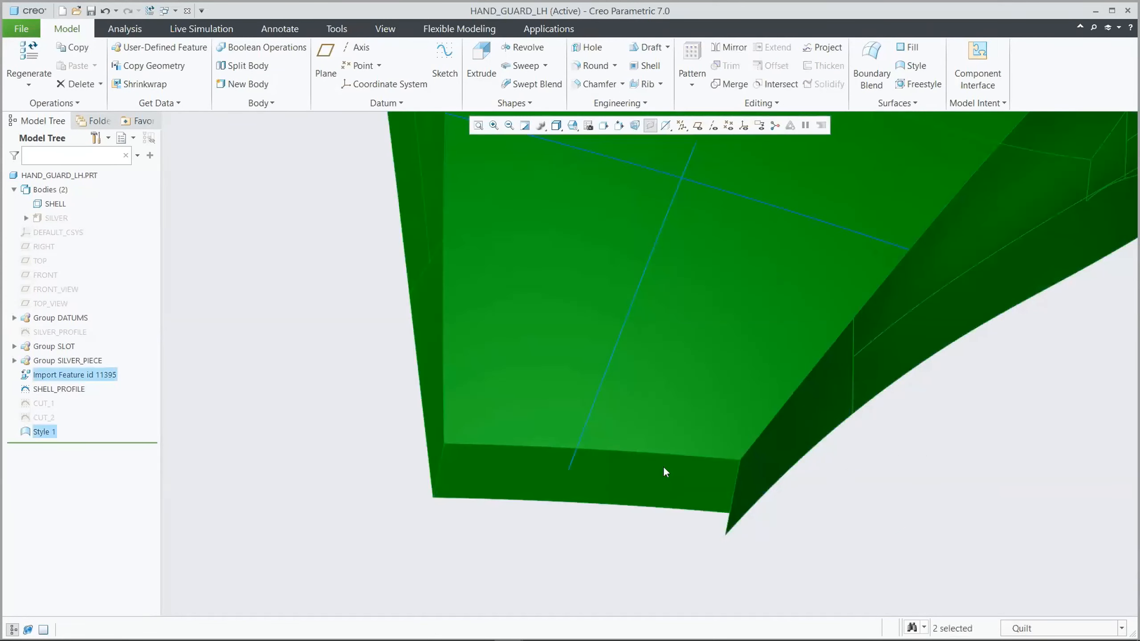
{"action": "left_click", "coordinate": [723, 81]}
{"action": "left_click", "coordinate": [404, 72]}
{"action": "left_click", "coordinate": [265, 164]}
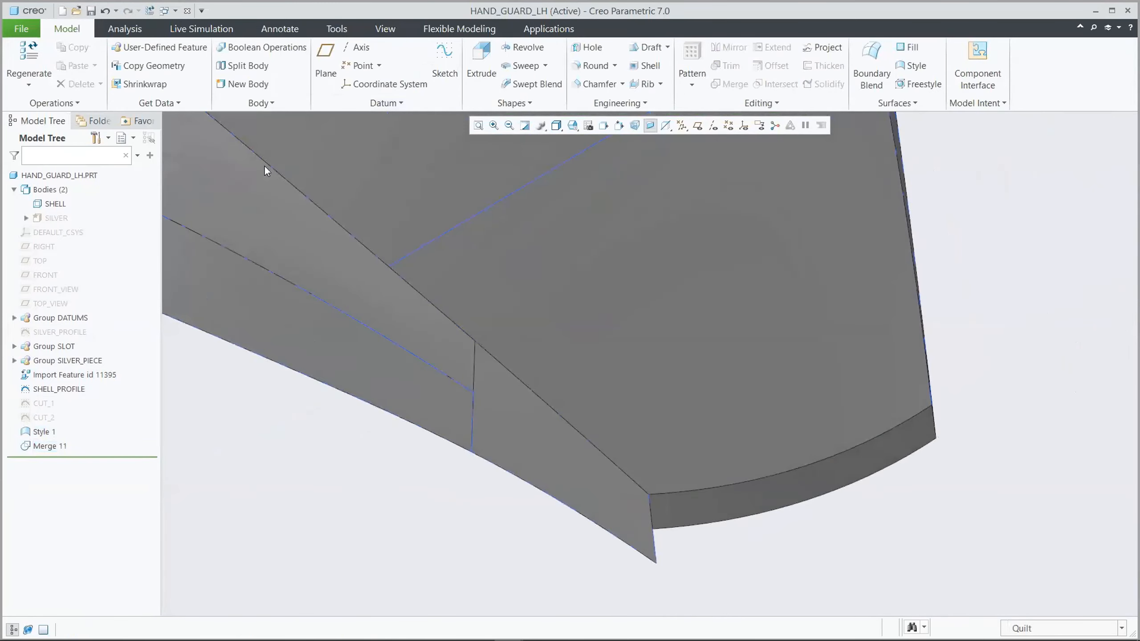
Merge the Style quilt with the end strip at the opposite end of the guard
{"action": "left_click", "coordinate": [687, 310]}
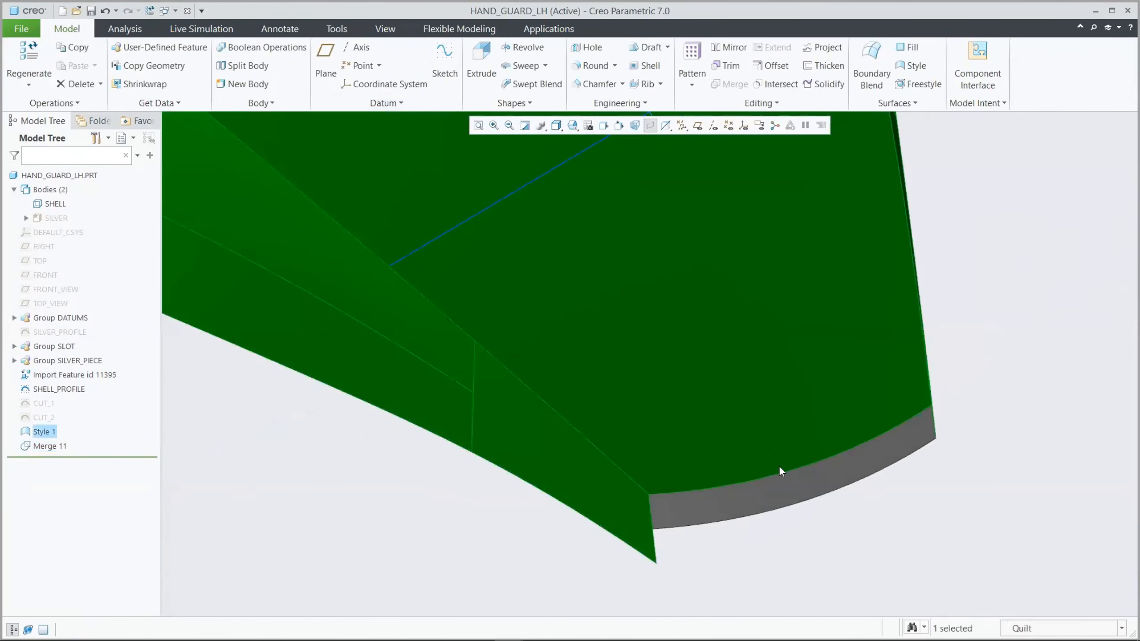
{"action": "left_click", "coordinate": [789, 486], "text": "ctrl"}
{"action": "left_click", "coordinate": [723, 84]}
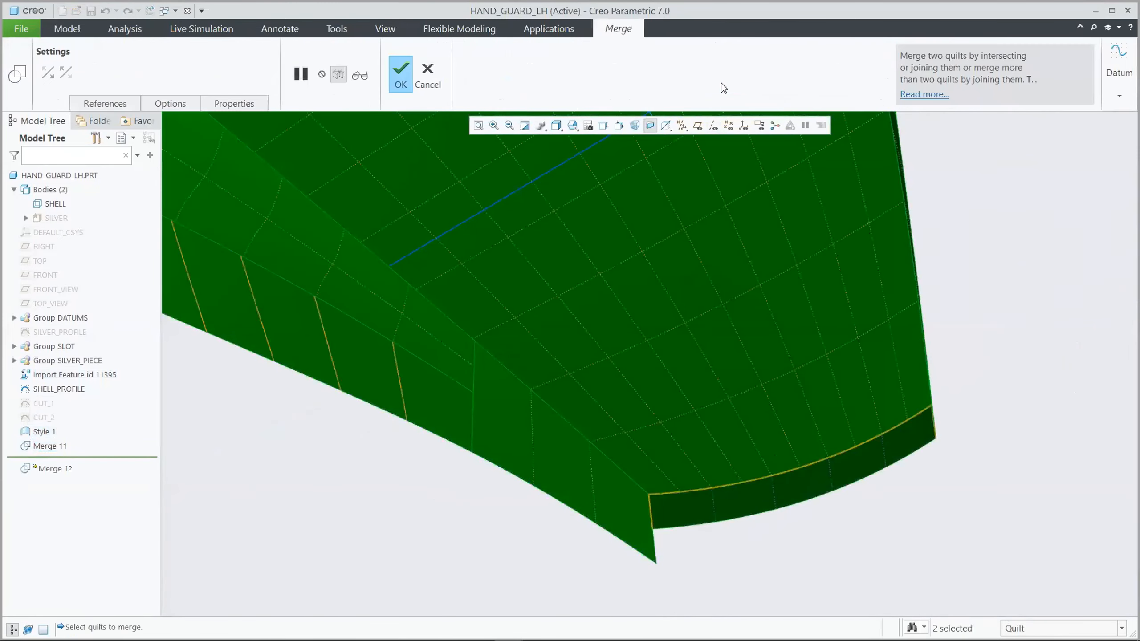
{"action": "left_click", "coordinate": [961, 223]}
{"action": "key", "text": "ctrl+d"}
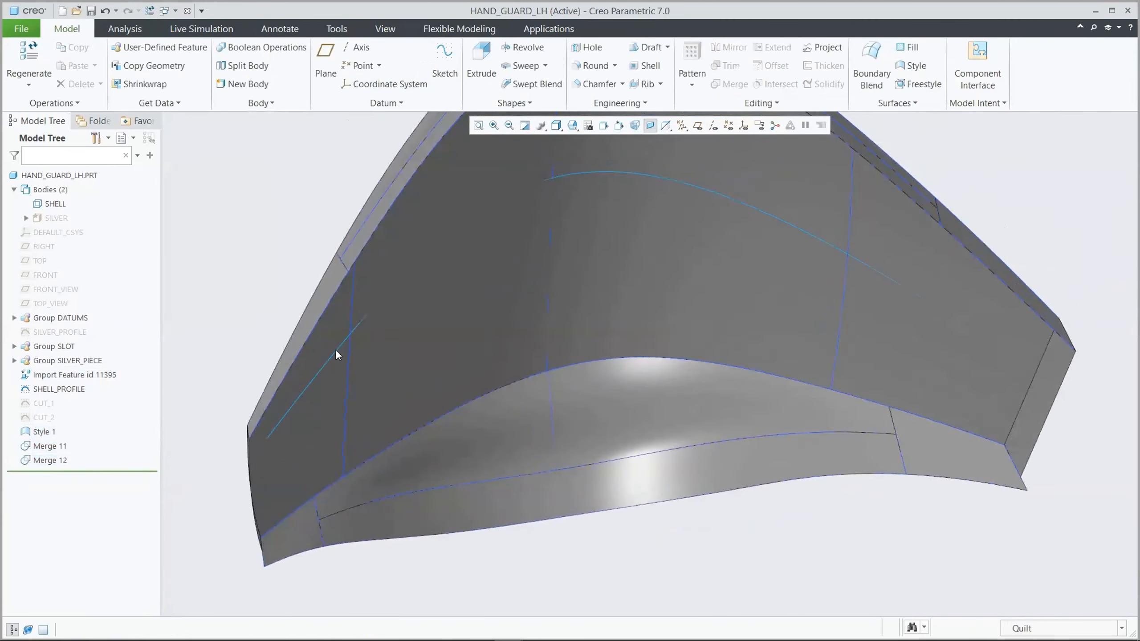
Extrude the CUT_1 sketch as a through-all surface cut that removes material from the merged shell quilt
{"action": "left_click", "coordinate": [50, 403]}
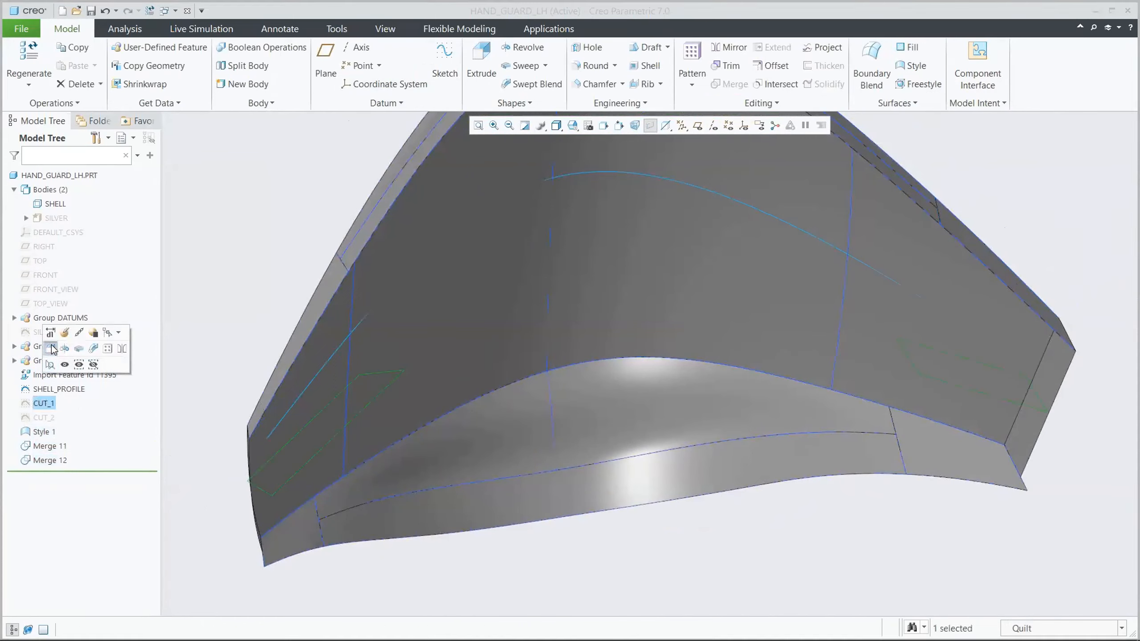
{"action": "left_click", "coordinate": [50, 349]}
{"action": "left_click", "coordinate": [62, 82]}
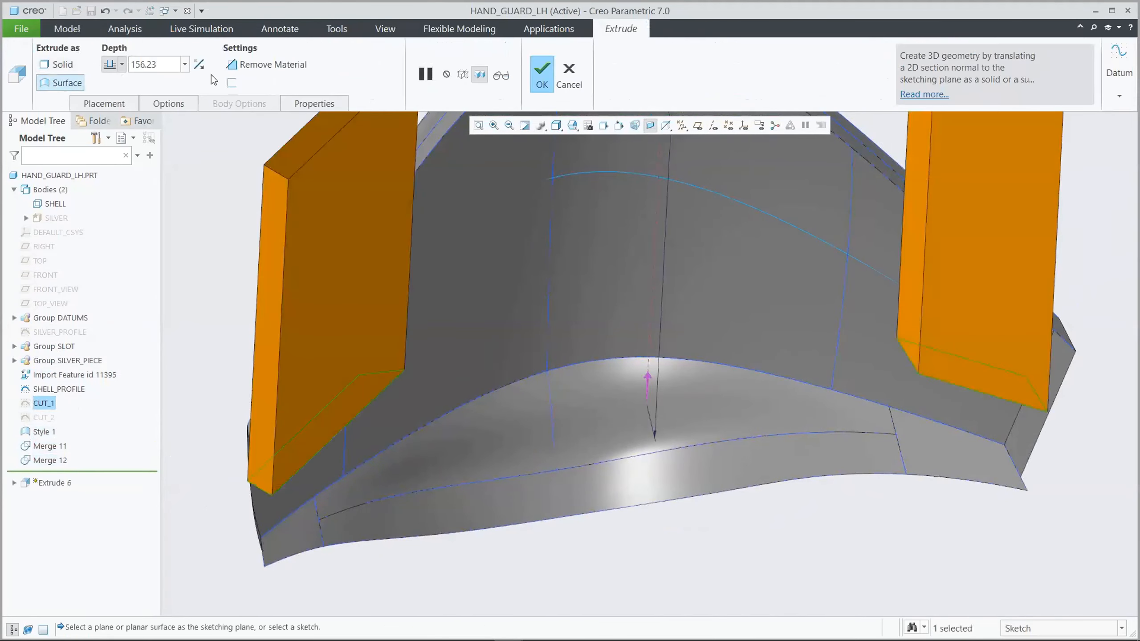
{"action": "left_click", "coordinate": [288, 64]}
{"action": "left_click", "coordinate": [465, 249]}
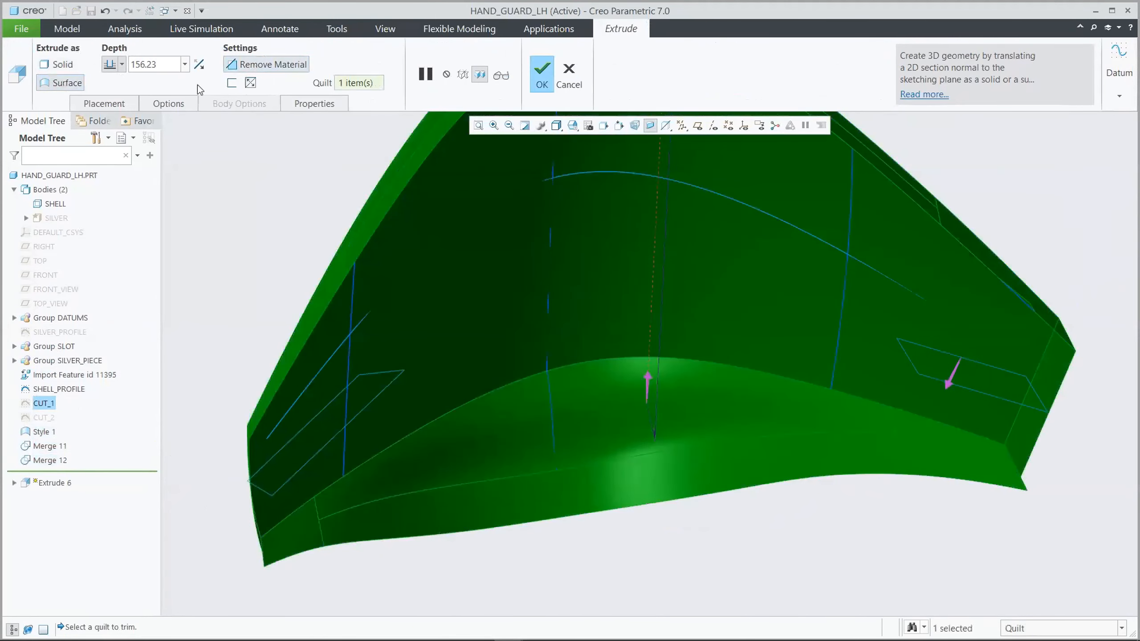
{"action": "left_click", "coordinate": [122, 65]}
{"action": "left_click", "coordinate": [112, 132]}
{"action": "left_click", "coordinate": [543, 73]}
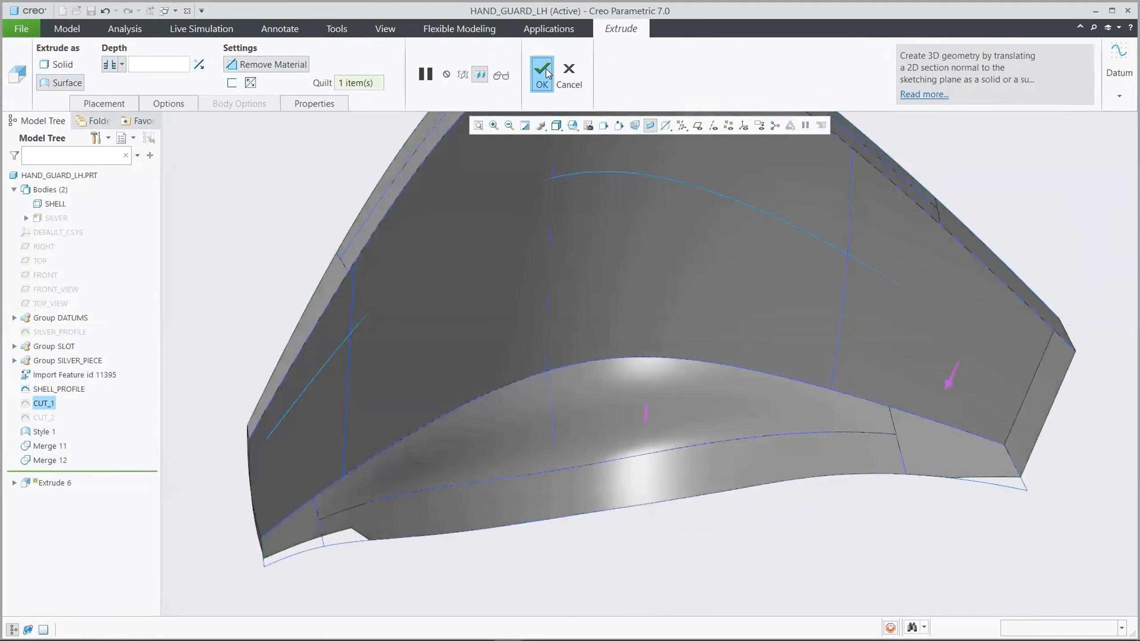
Round the two corner edges at the narrow end of the shell quilt with a 12 mm radius
{"action": "left_click", "coordinate": [239, 176]}
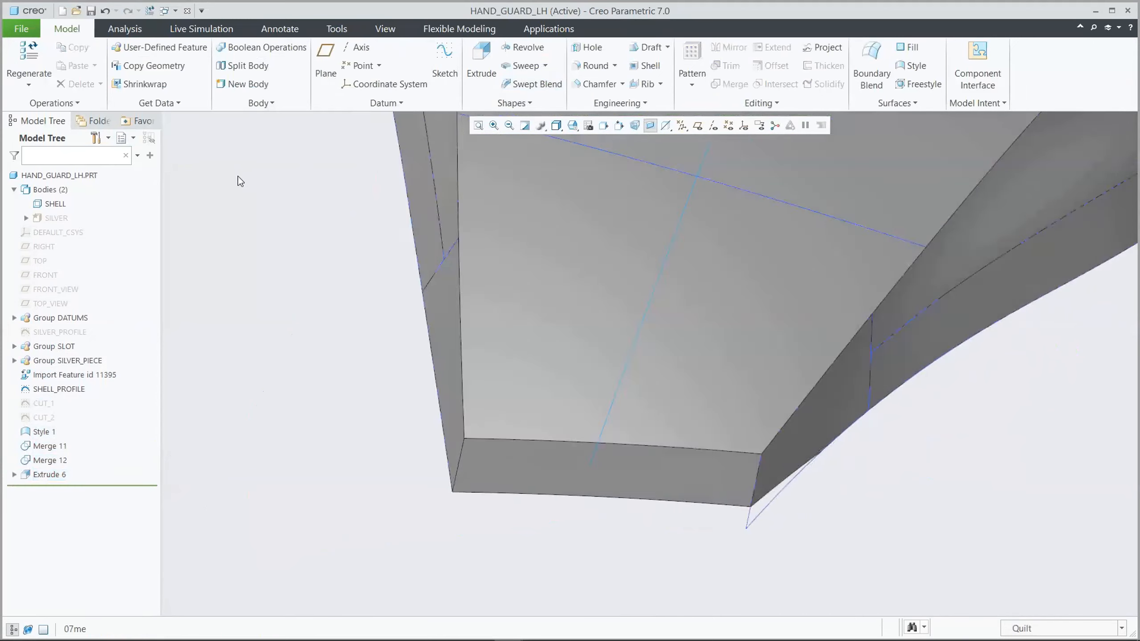
{"action": "left_click", "coordinate": [595, 65]}
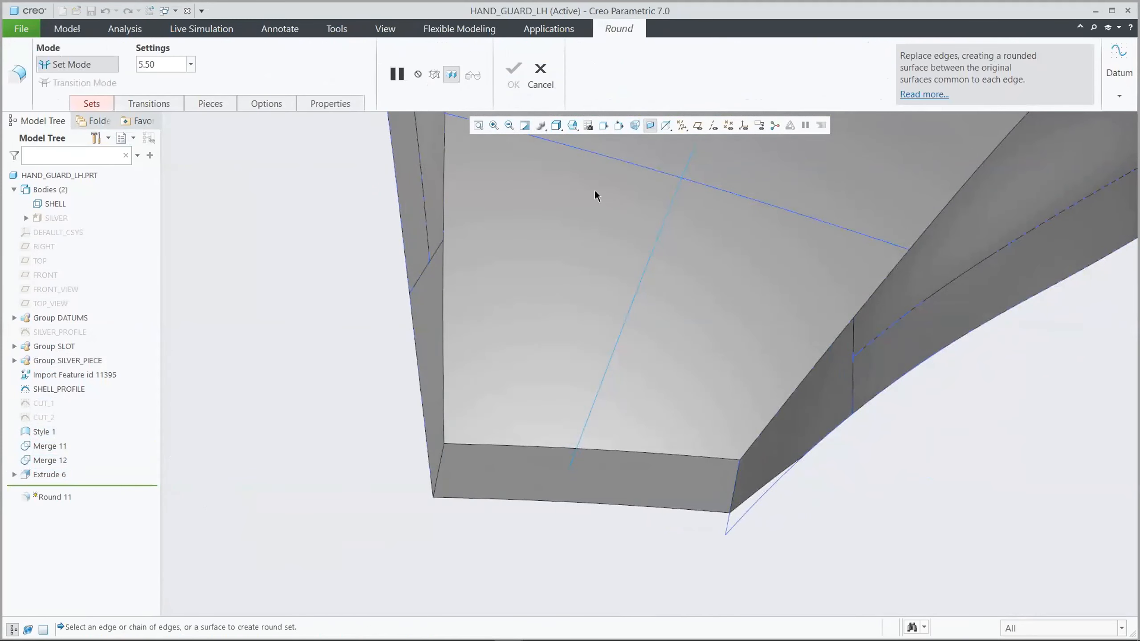
{"action": "left_click", "coordinate": [441, 460]}
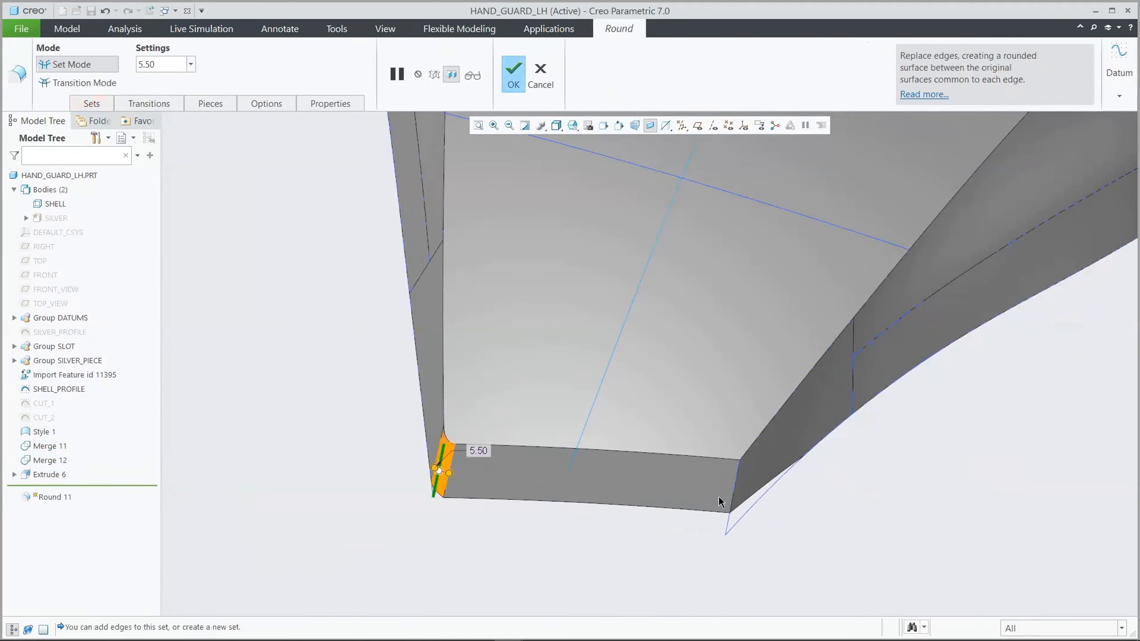
{"action": "left_click", "coordinate": [738, 480], "text": "ctrl"}
{"action": "left_click", "coordinate": [165, 68]}
{"action": "type", "text": "12"}
{"action": "key", "text": "Return"}
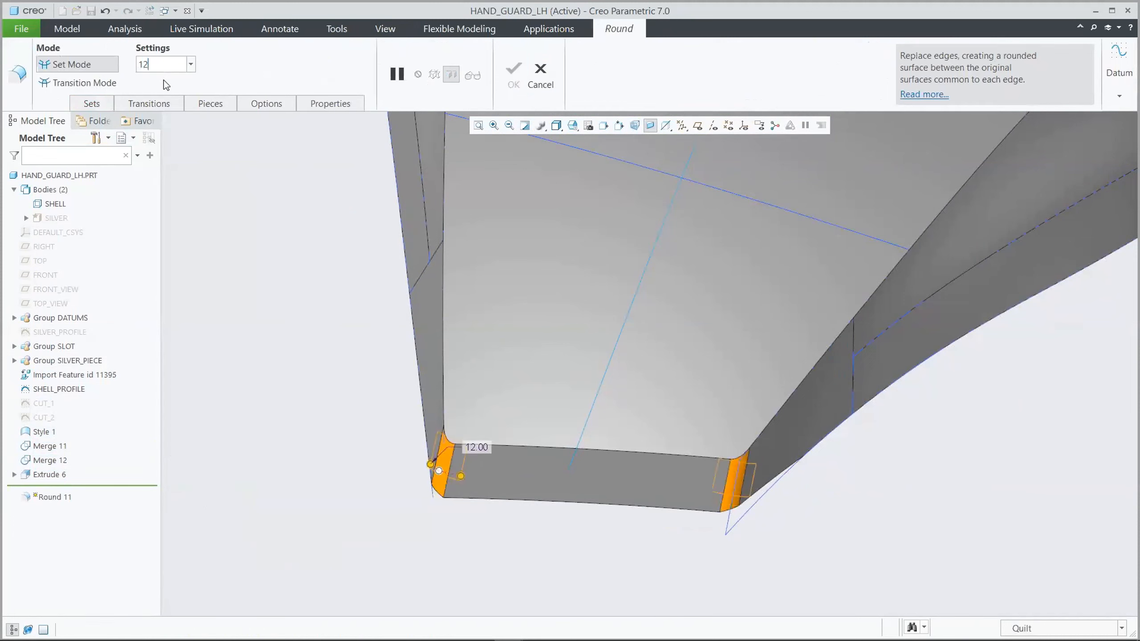
{"action": "left_click", "coordinate": [511, 73]}
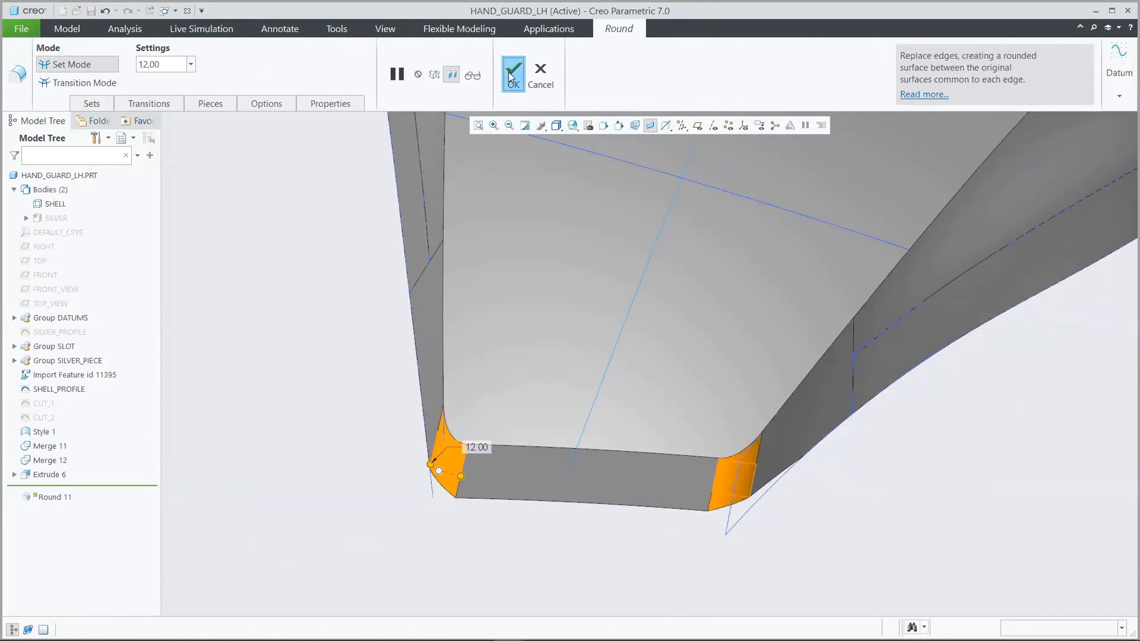
{"action": "left_click", "coordinate": [294, 235]}
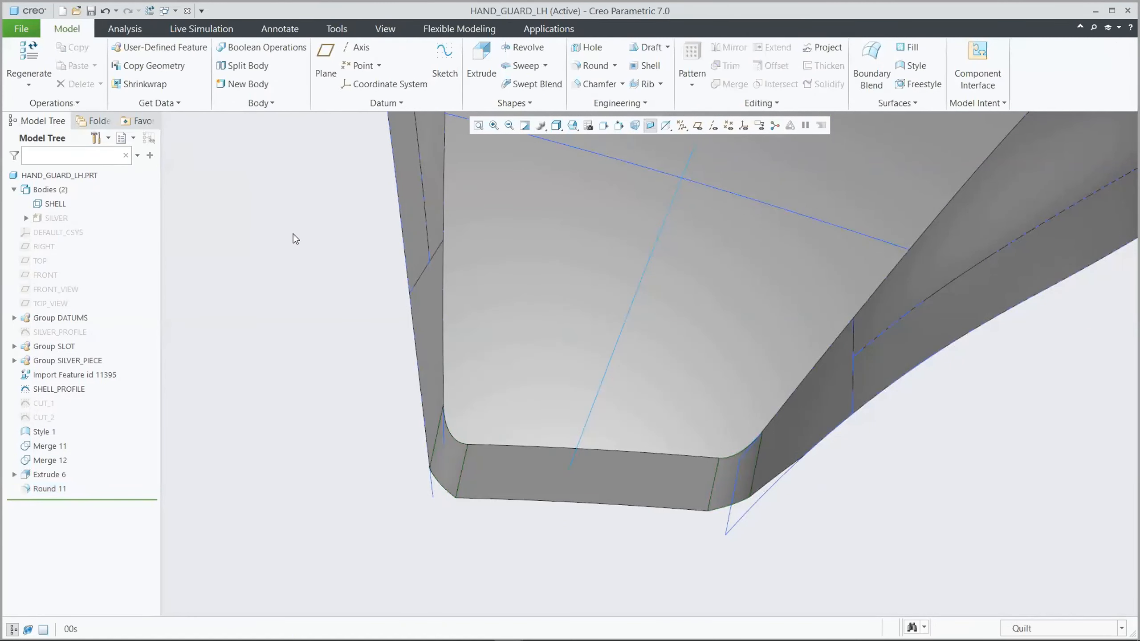
Show the hidden SHELL_SLOT quilt from Group SLOT
{"action": "key", "text": "ctrl+d"}
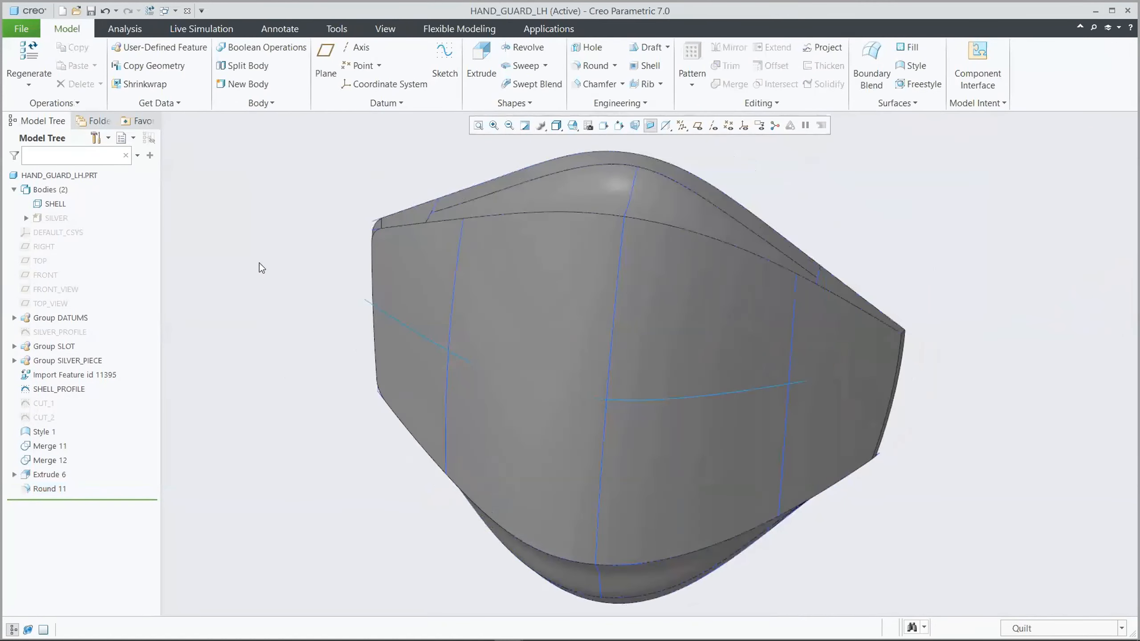
{"action": "left_click", "coordinate": [15, 346]}
{"action": "left_click", "coordinate": [62, 389]}
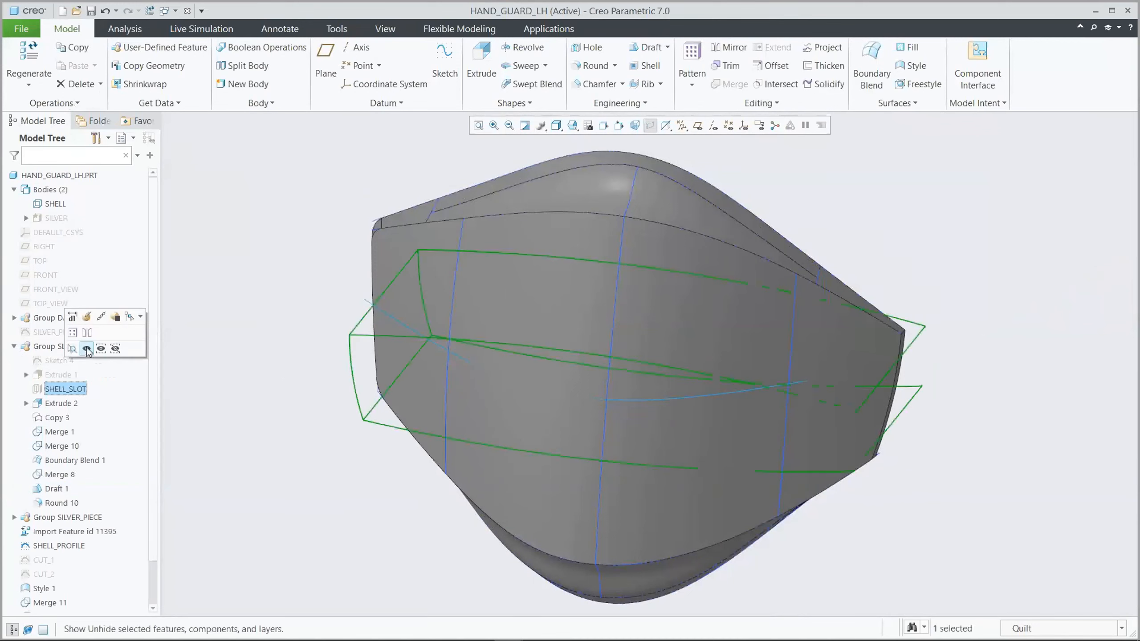
{"action": "left_click", "coordinate": [86, 349]}
Merge the outer shell quilt with the SHELL_SLOT quilt to form the recessed slot
{"action": "left_click", "coordinate": [505, 265]}
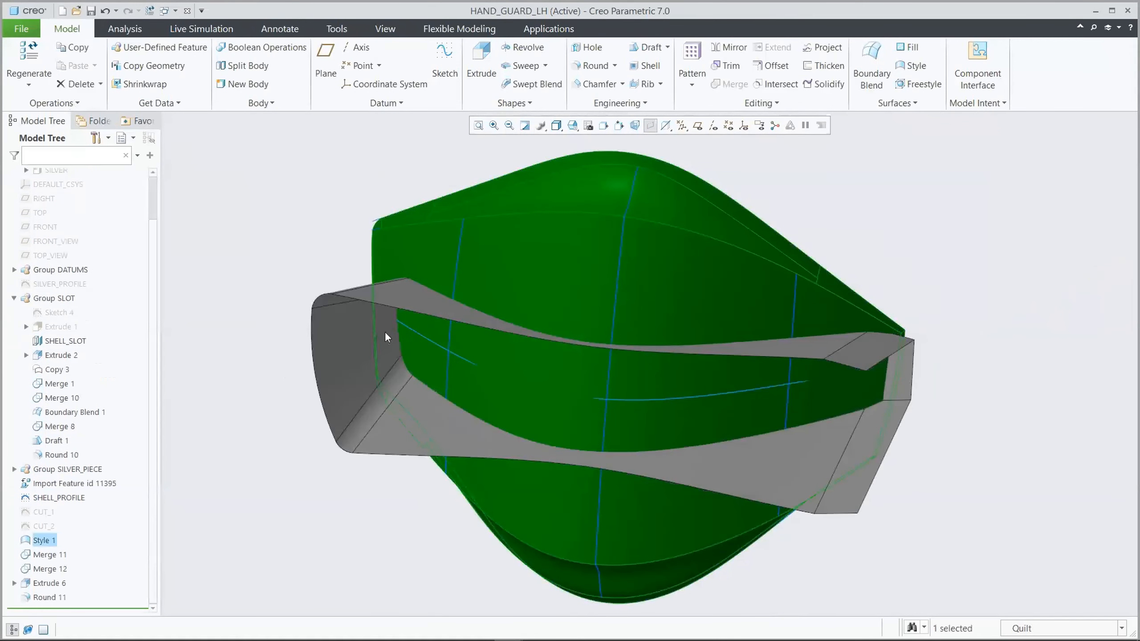
{"action": "left_click", "coordinate": [343, 342], "text": "ctrl"}
{"action": "left_click", "coordinate": [726, 83]}
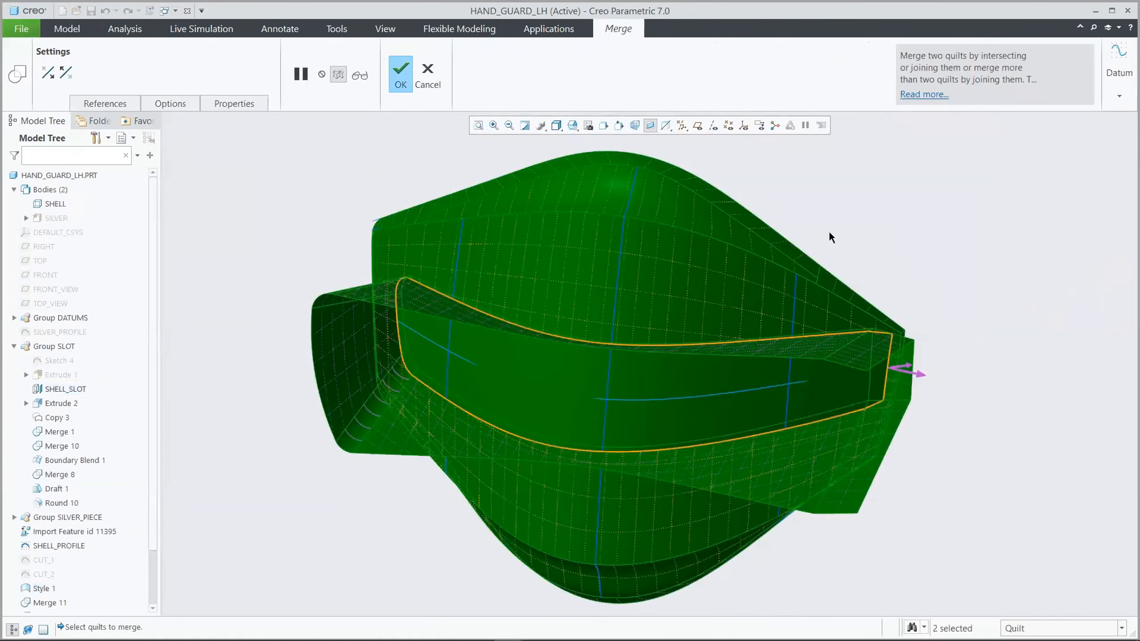
{"action": "left_click", "coordinate": [400, 74]}
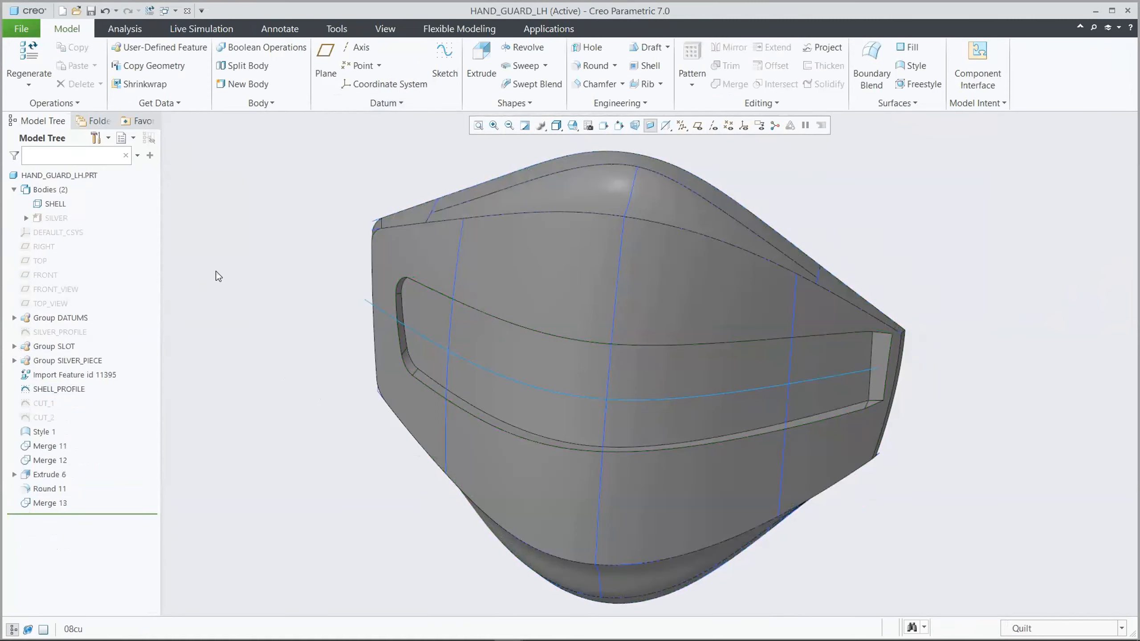
Extrude the CUT_2 sketch as a through-all surface cut that removes material from the merged shell quilt
{"action": "left_click", "coordinate": [48, 418]}
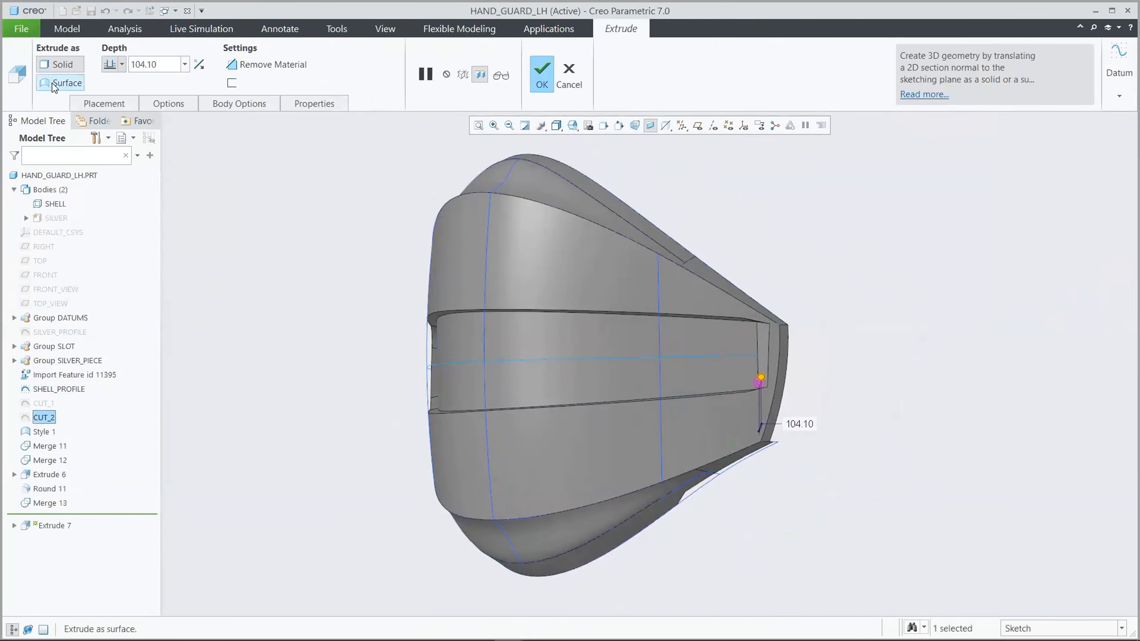
{"action": "left_click", "coordinate": [67, 85]}
{"action": "left_click", "coordinate": [242, 65]}
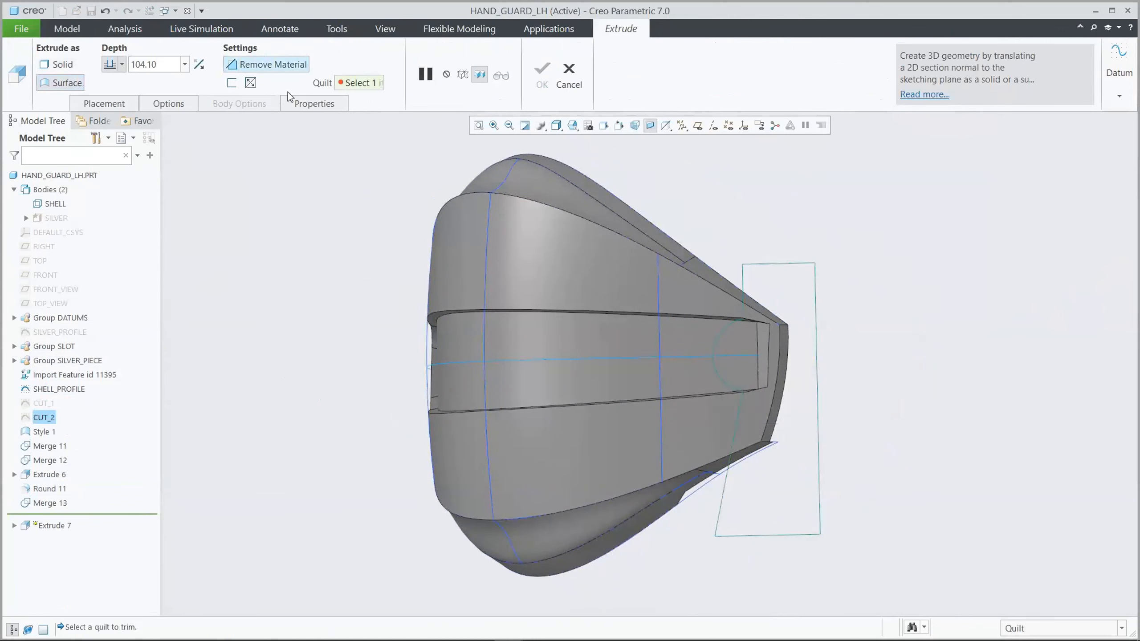
{"action": "left_click", "coordinate": [555, 241]}
{"action": "left_click", "coordinate": [121, 64]}
{"action": "left_click", "coordinate": [110, 130]}
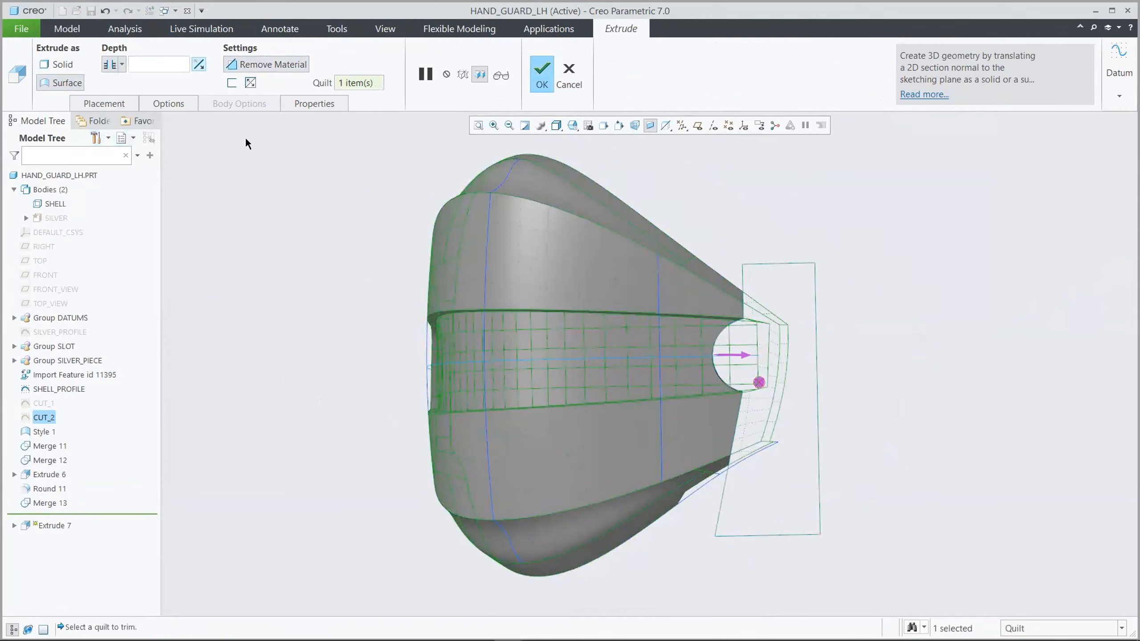
{"action": "left_click", "coordinate": [538, 72]}
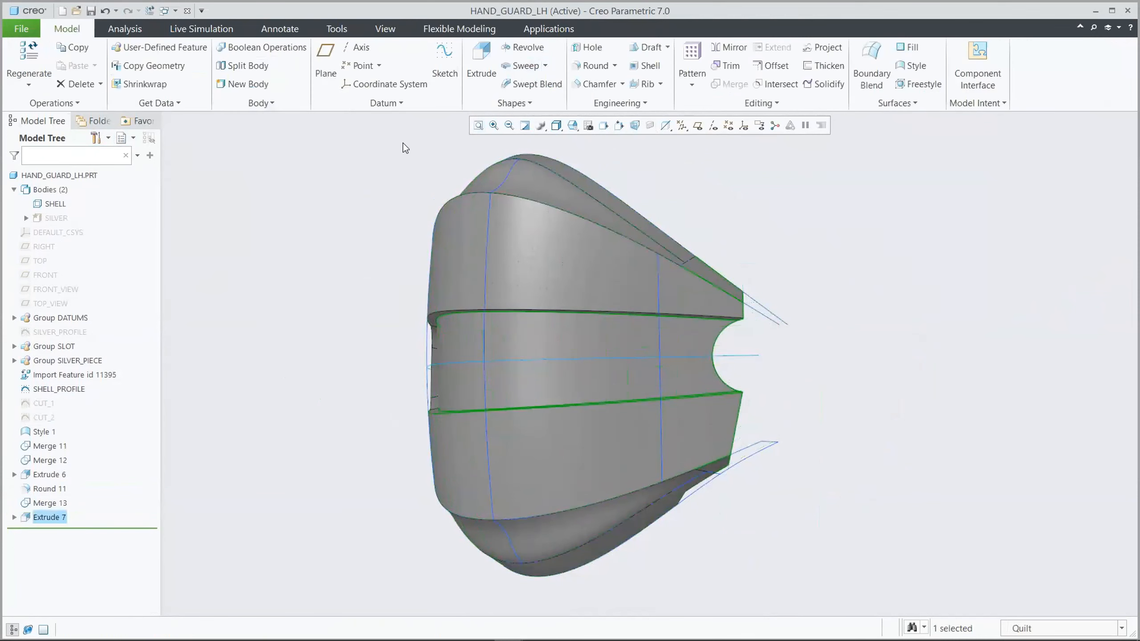
{"action": "left_click", "coordinate": [331, 159]}
Add a chordal round with a 4 mm chord along the long outer edge of the shell
{"action": "key", "text": "ctrl+d"}
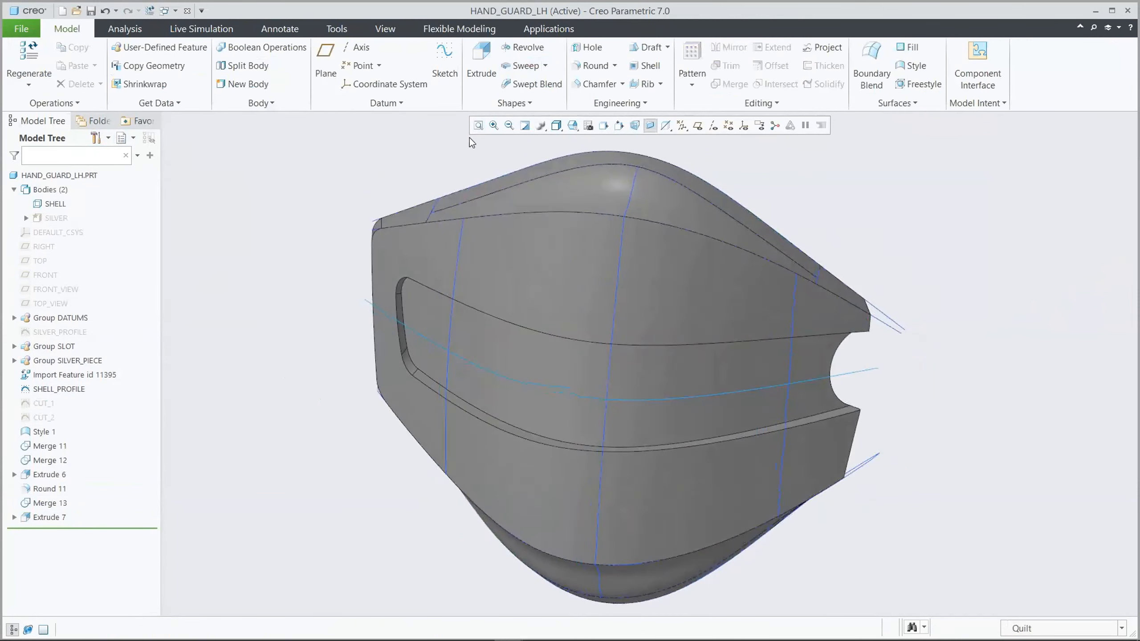
{"action": "left_click", "coordinate": [593, 65]}
{"action": "left_click", "coordinate": [584, 212]}
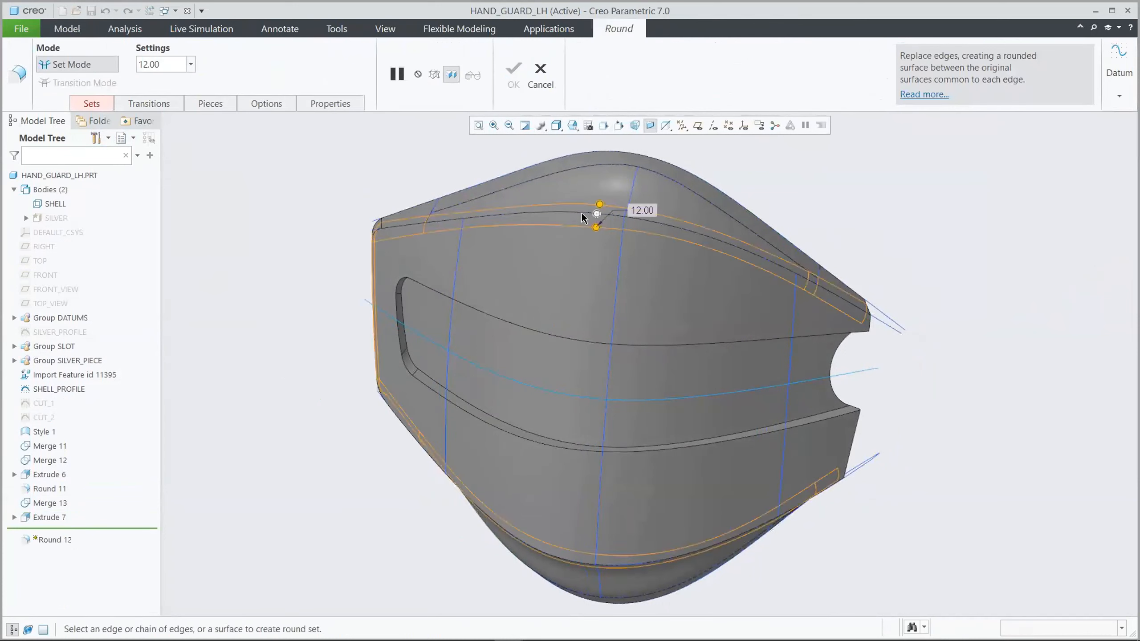
{"action": "left_click", "coordinate": [92, 103]}
{"action": "left_click", "coordinate": [188, 264]}
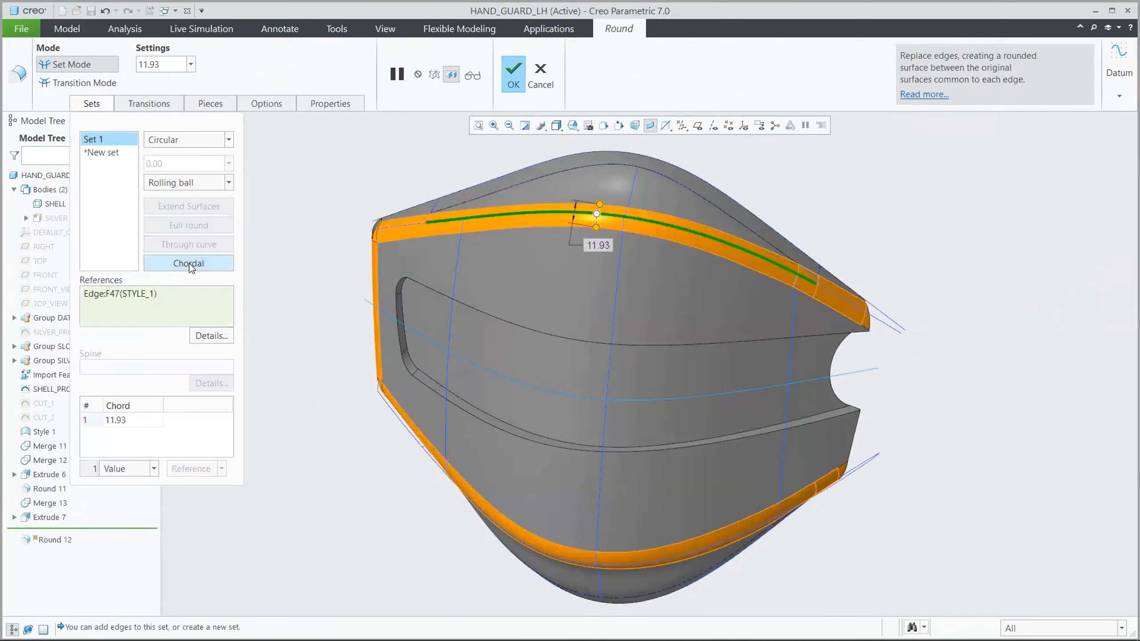
{"action": "left_click", "coordinate": [170, 68]}
{"action": "type", "text": "4"}
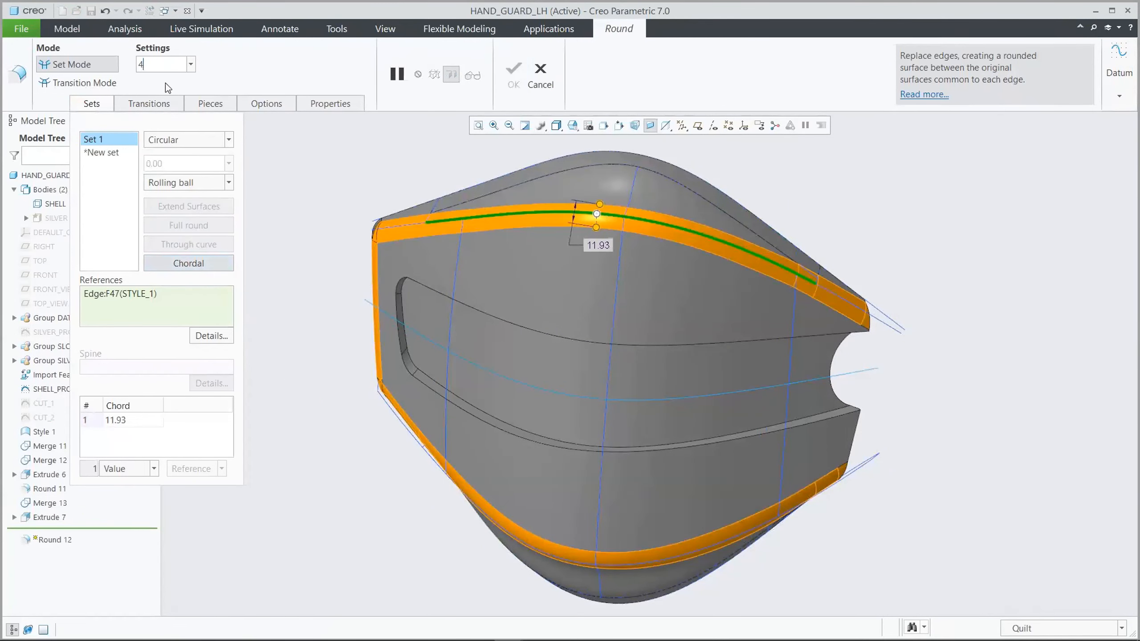
{"action": "key", "text": "Return"}
{"action": "left_click", "coordinate": [513, 71]}
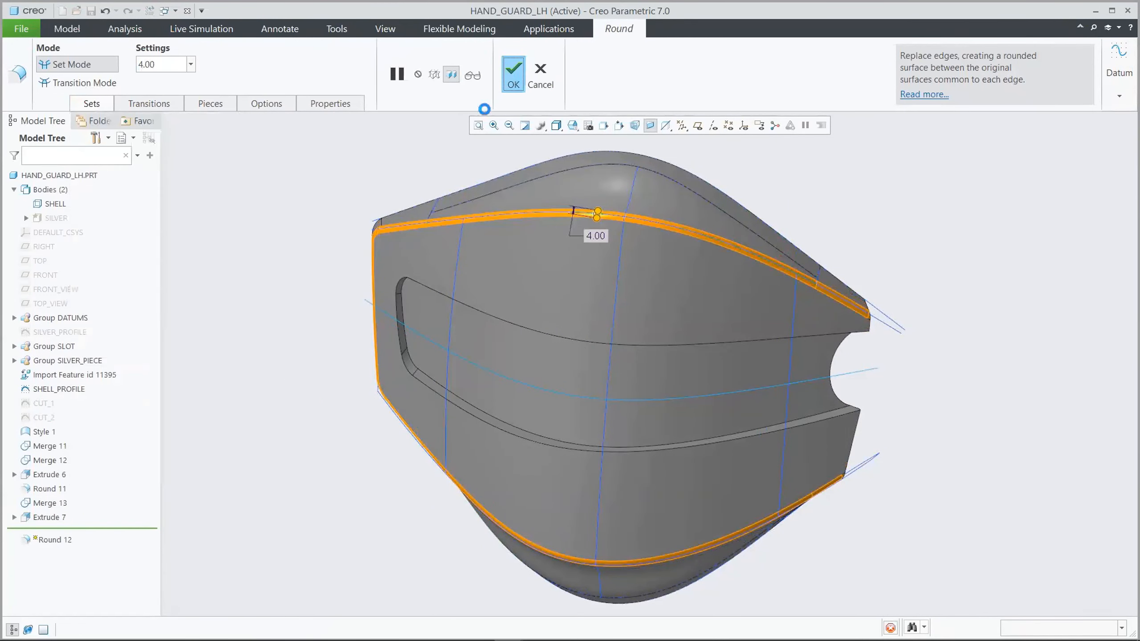
Round the outer edge loop of the slot with a 2.5 mm radius
{"action": "left_click", "coordinate": [594, 66]}
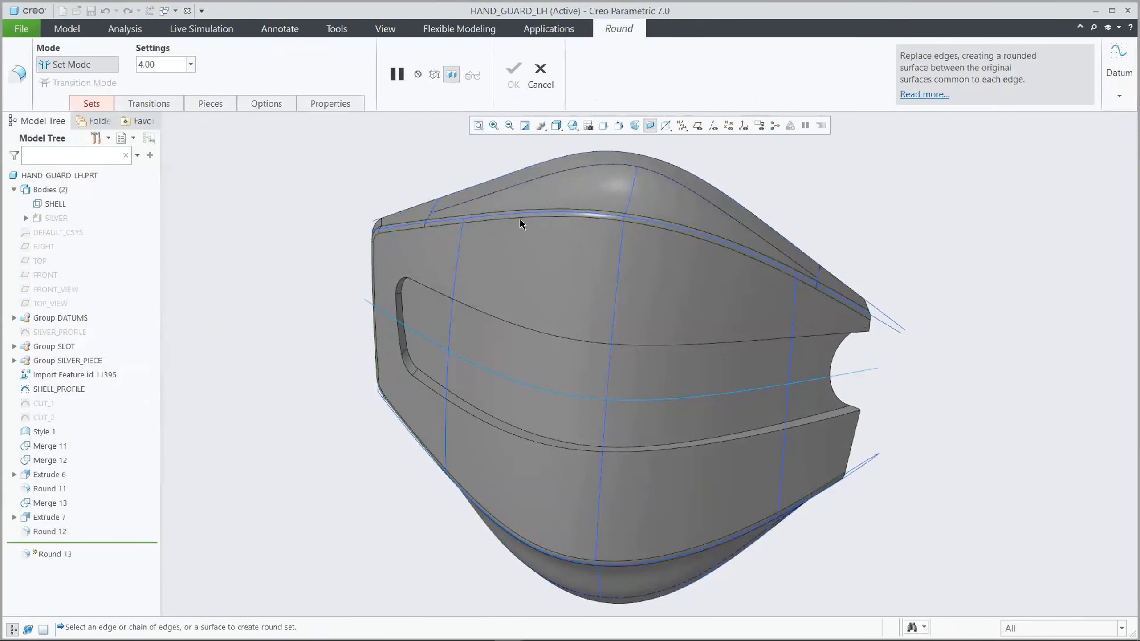
{"action": "left_click", "coordinate": [486, 312]}
{"action": "left_click", "coordinate": [171, 65]}
{"action": "type", "text": "2.5"}
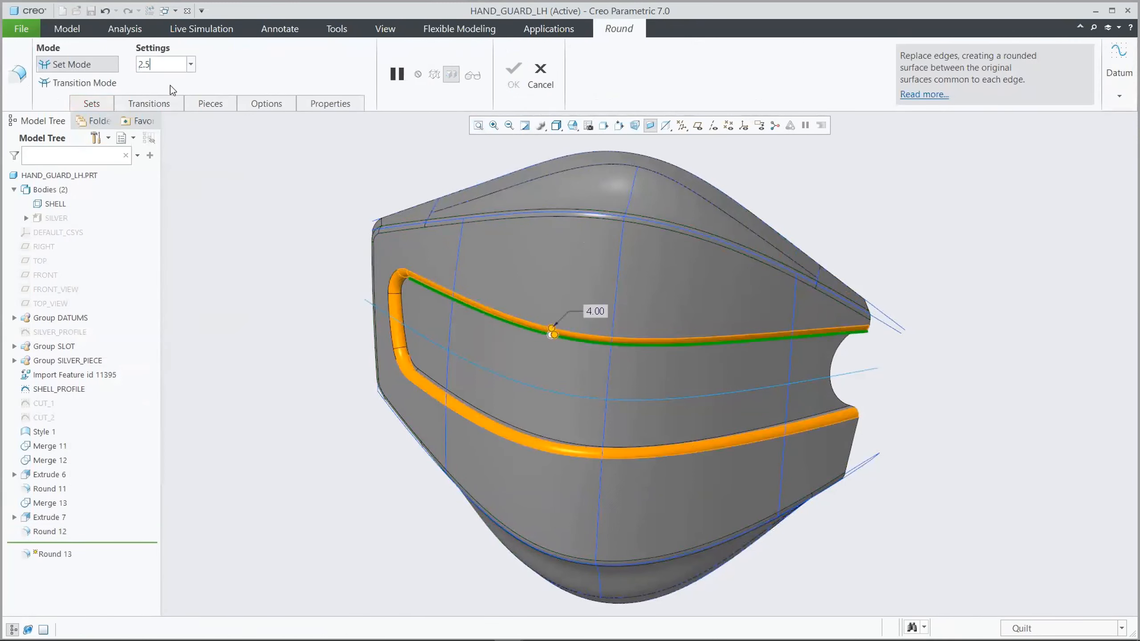
{"action": "key", "text": "Return"}
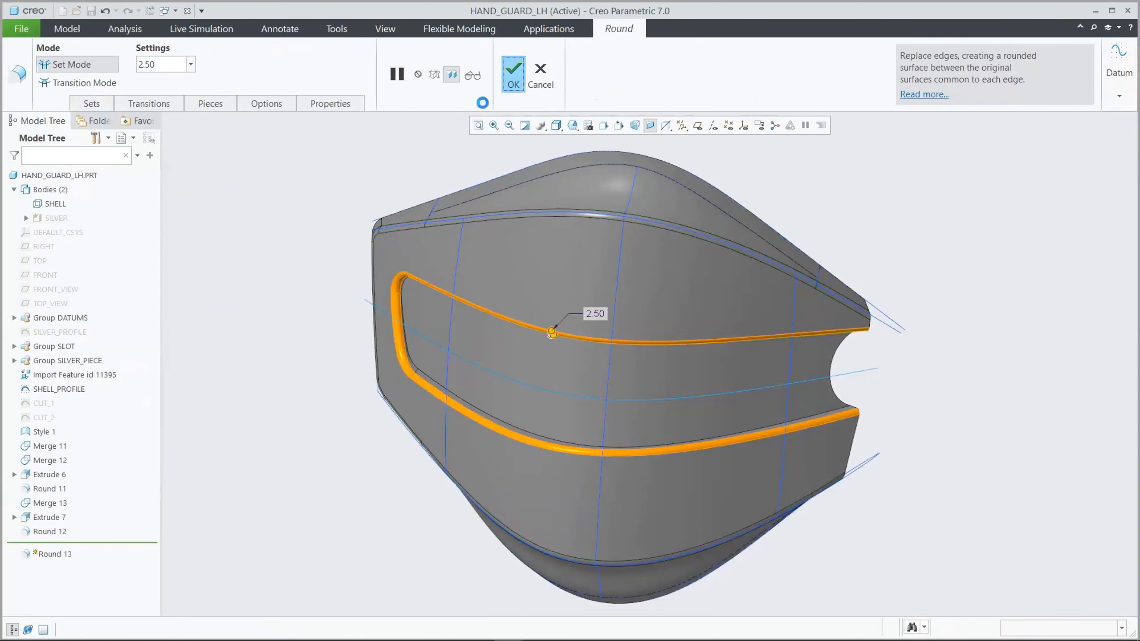
{"action": "left_click", "coordinate": [513, 74]}
Thicken the finished shell quilt by 1.5 mm and add the solid geometry to the SHELL body
{"action": "left_click", "coordinate": [297, 164]}
{"action": "middle_click_drag", "start_coordinate": [296, 164], "coordinate": [304, 174]}
{"action": "left_click", "coordinate": [589, 231]}
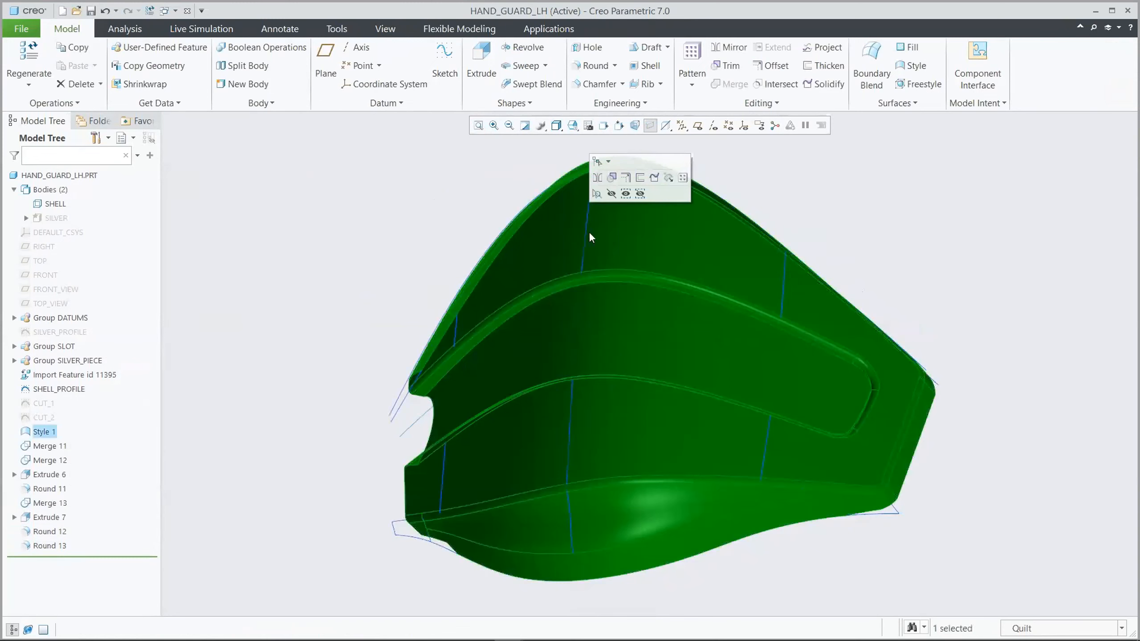
{"action": "left_click", "coordinate": [641, 176]}
{"action": "left_click", "coordinate": [241, 103]}
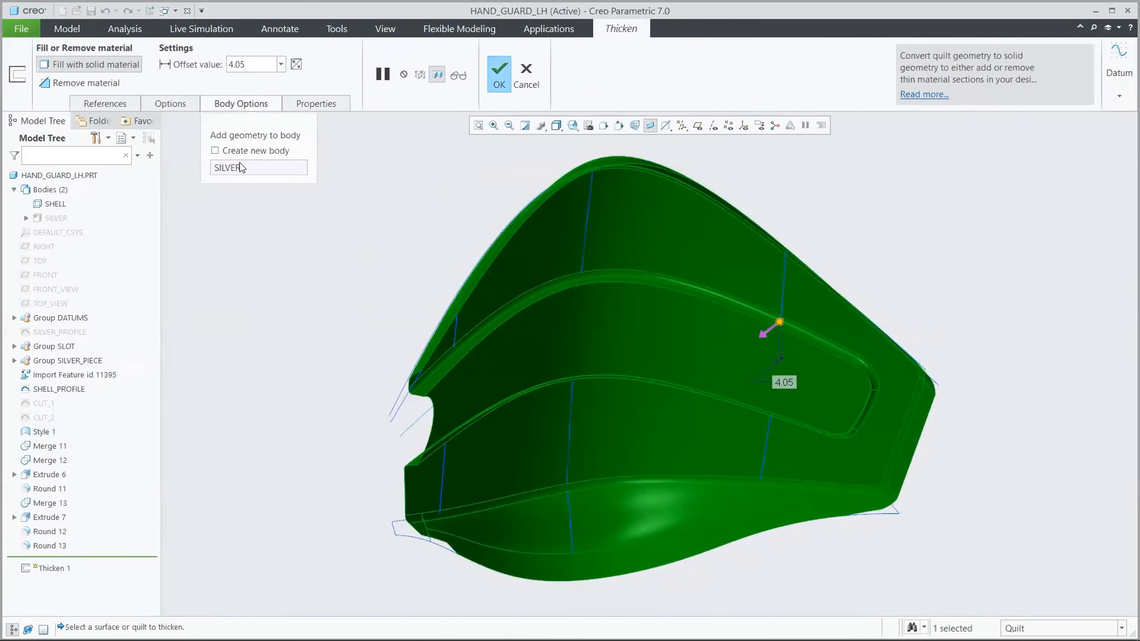
{"action": "left_click", "coordinate": [239, 163]}
{"action": "left_click", "coordinate": [55, 204]}
{"action": "double_click", "coordinate": [243, 64]}
{"action": "key", "text": "BackSpace"}
{"action": "type", "text": "1.5"}
{"action": "key", "text": "Return"}
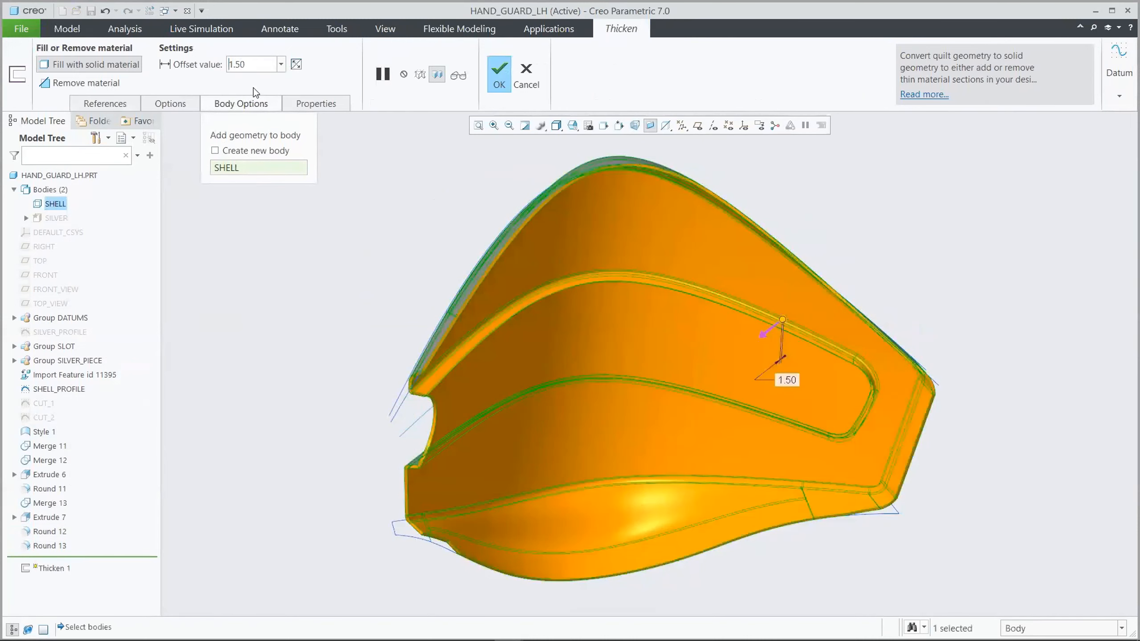
{"action": "left_click", "coordinate": [494, 71]}
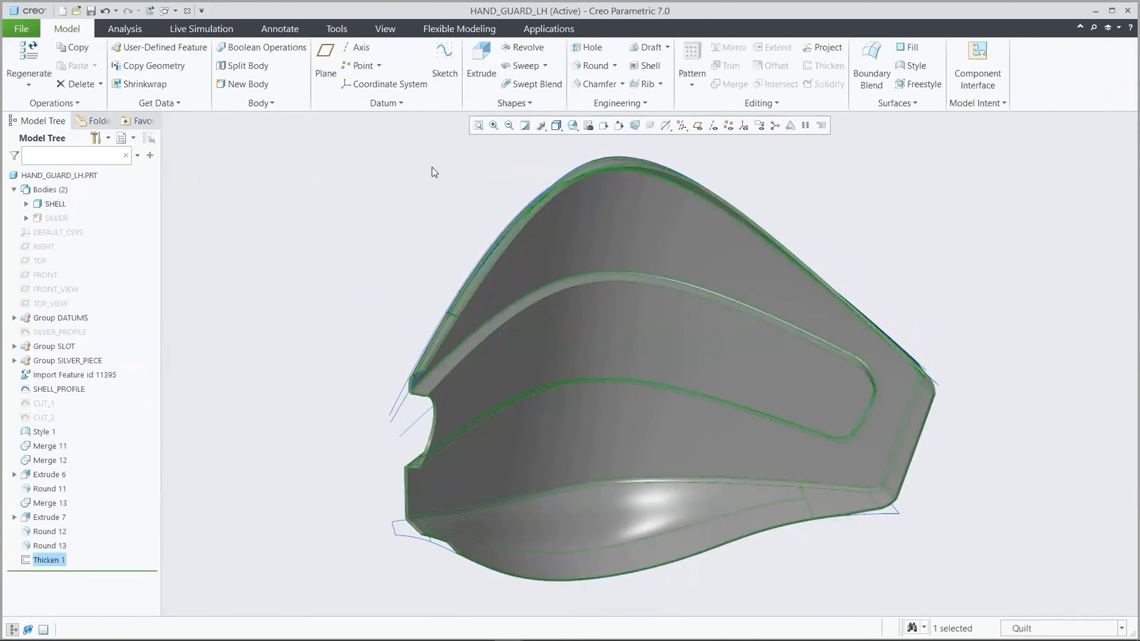
Hide the import feature, the SHELL_PROFILE sketch and Style 1, and show the SILVER body
{"action": "key", "text": "ctrl+d"}
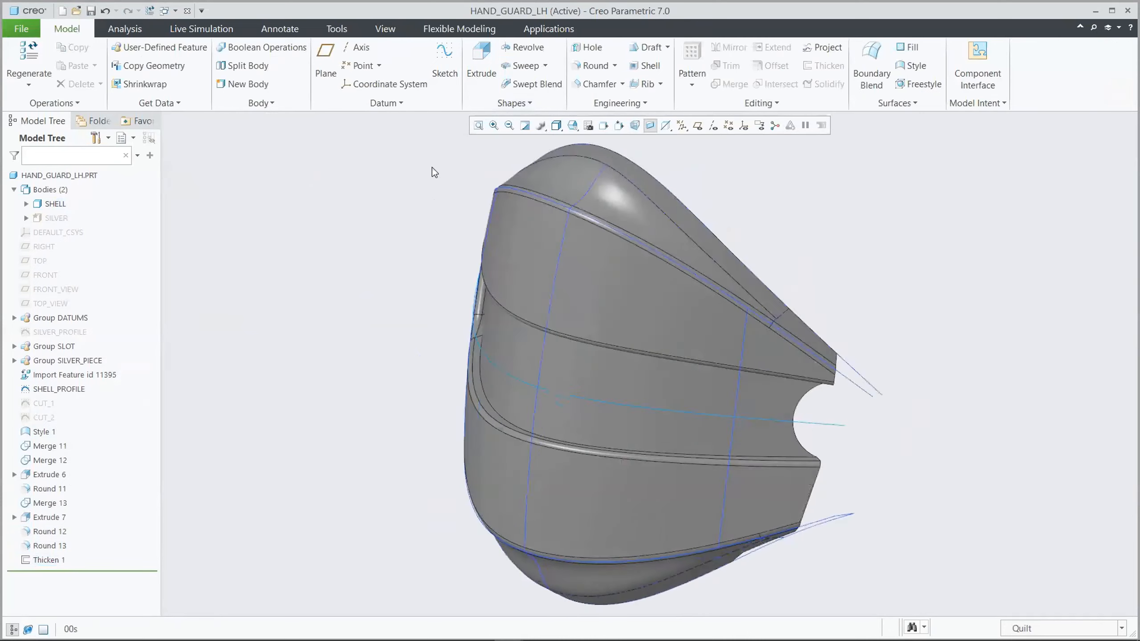
{"action": "left_click", "coordinate": [104, 379]}
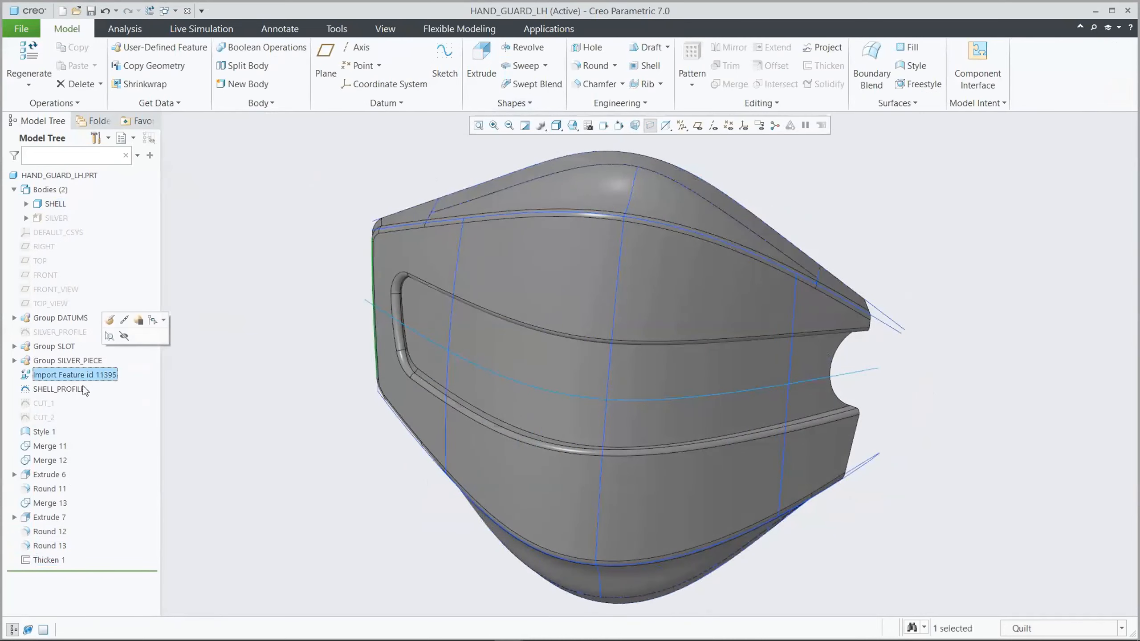
{"action": "left_click", "coordinate": [83, 388], "text": "ctrl"}
{"action": "left_click", "coordinate": [52, 431], "text": "ctrl"}
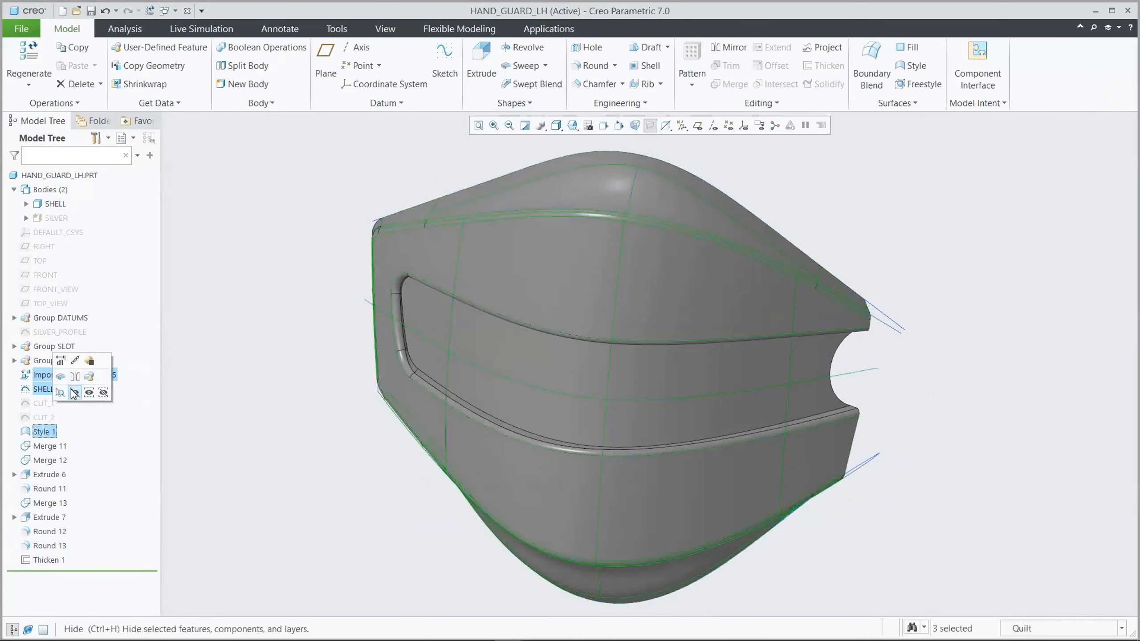
{"action": "left_click", "coordinate": [75, 392]}
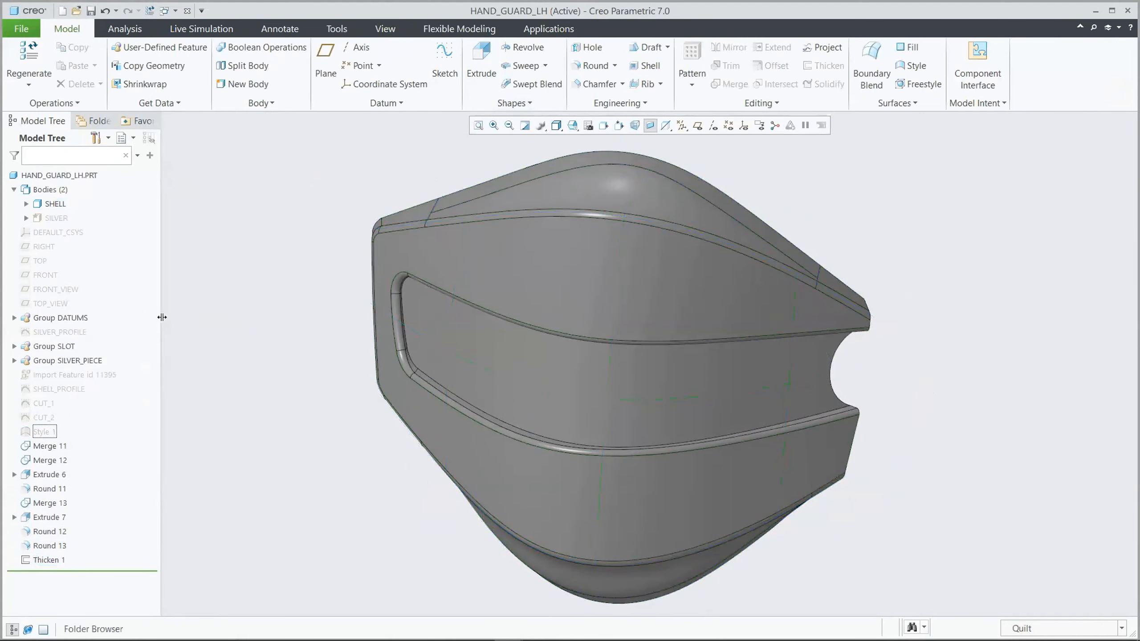
{"action": "left_click", "coordinate": [67, 219]}
{"action": "left_click", "coordinate": [83, 176]}
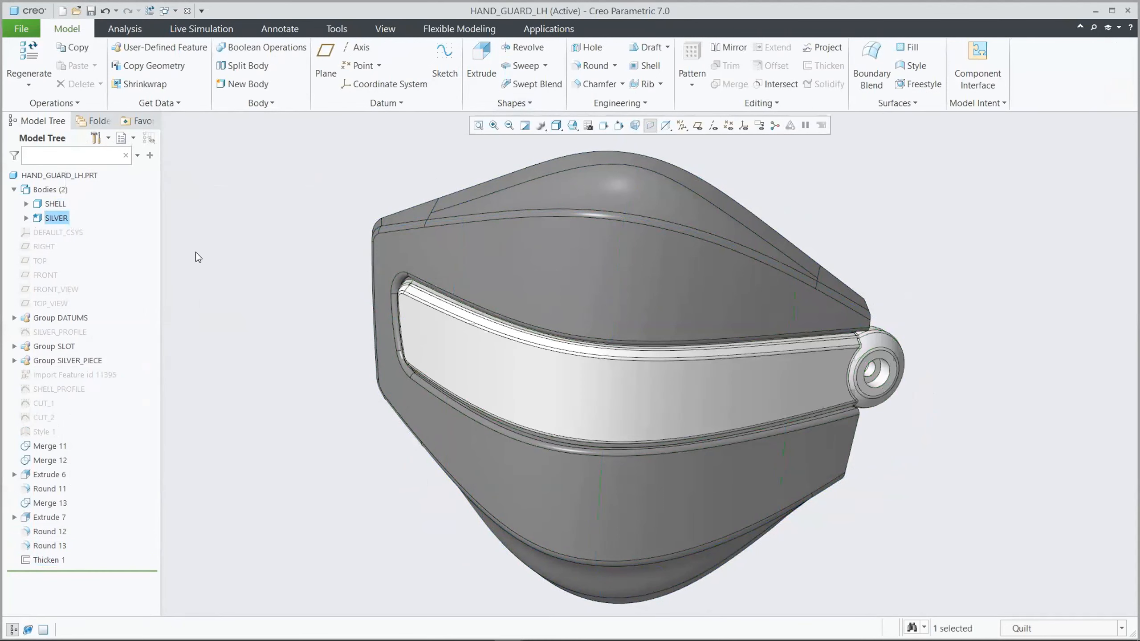
Display the SILVER_PROFILE sketch's dimensions and set the 57 mm depth of its curve to 47 mm
{"action": "left_click", "coordinate": [83, 331]}
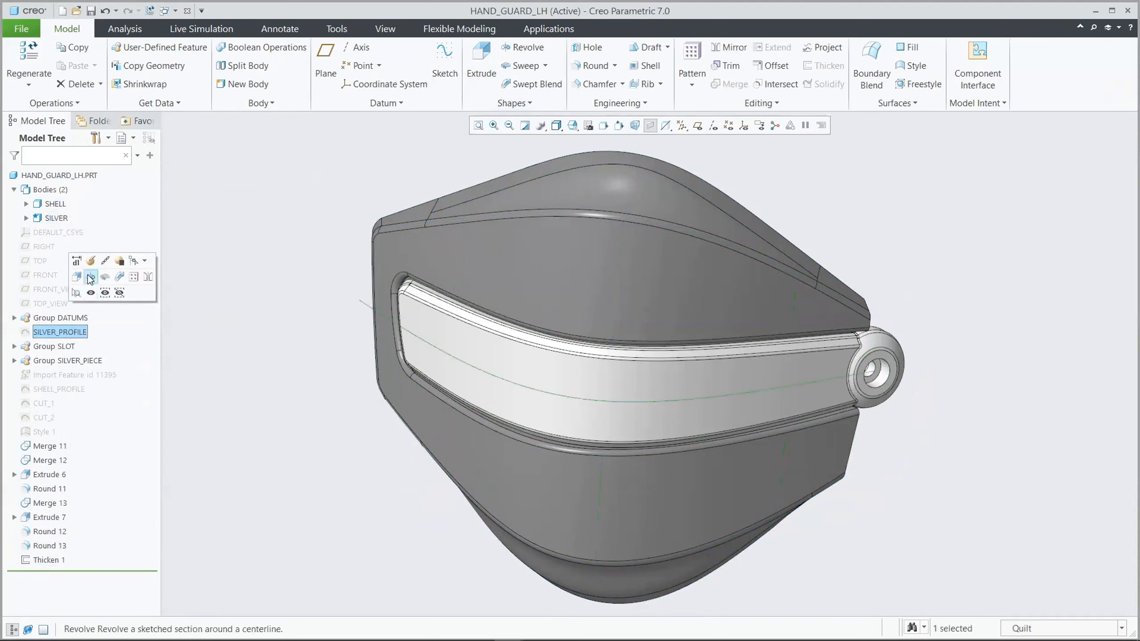
{"action": "left_click", "coordinate": [77, 261]}
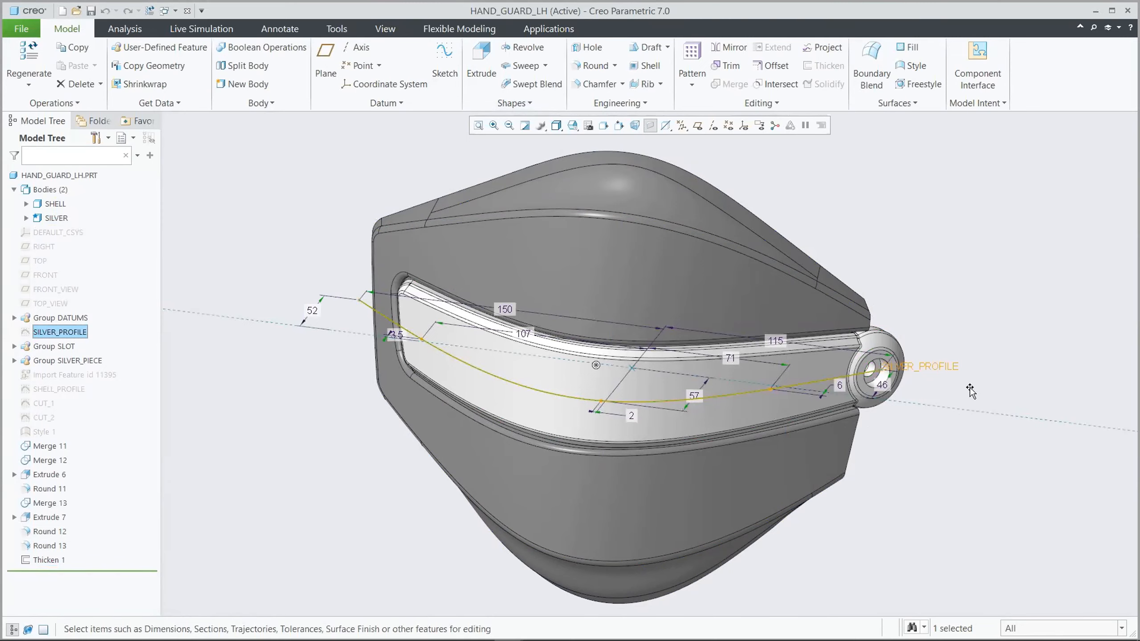
{"action": "key", "text": "ctrl+d"}
{"action": "double_click", "coordinate": [567, 371]}
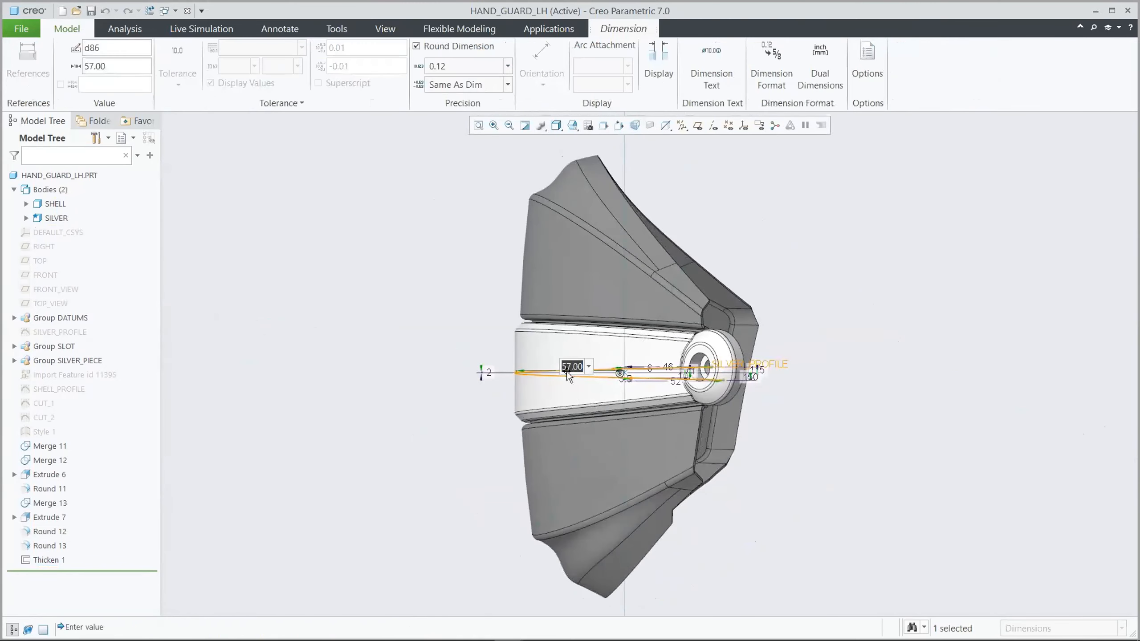
{"action": "type", "text": "47"}
{"action": "key", "text": "Return"}
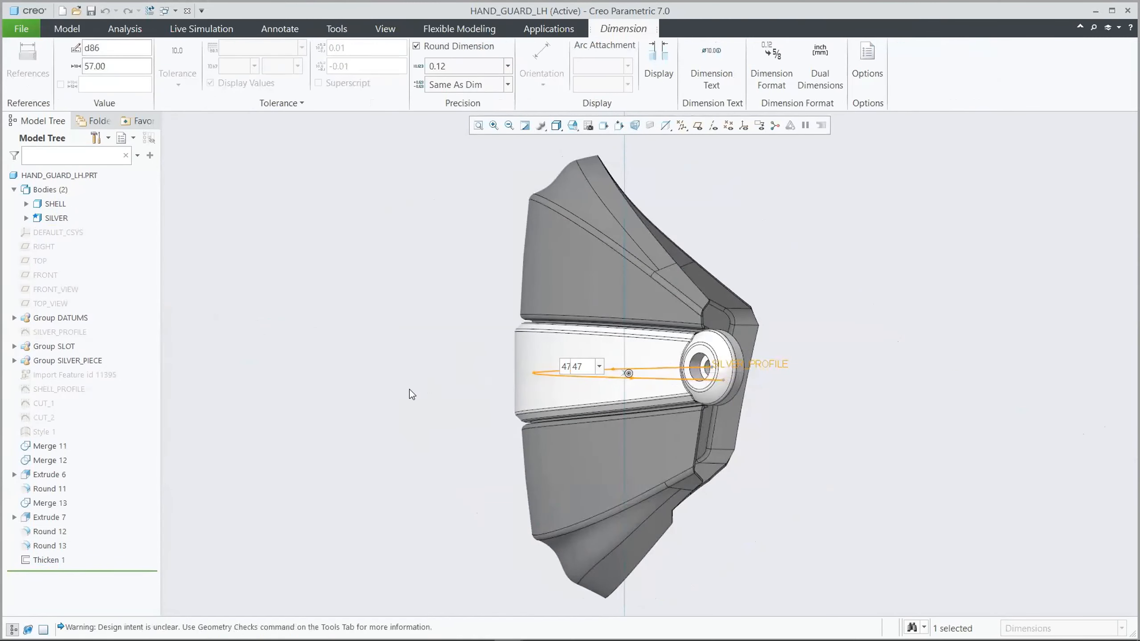
Set the SILVER_PROFILE curve's depth to 67 mm and finish editing its dimensions so the hand guard regenerates
{"action": "double_click", "coordinate": [578, 370]}
{"action": "type", "text": "67"}
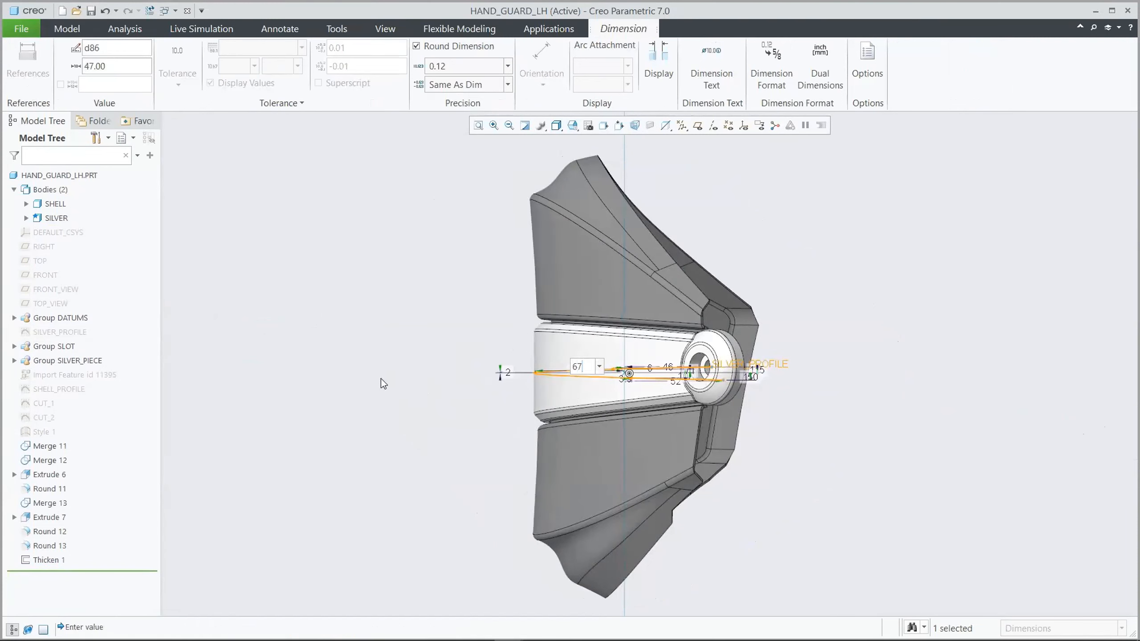
{"action": "key", "text": "Return"}
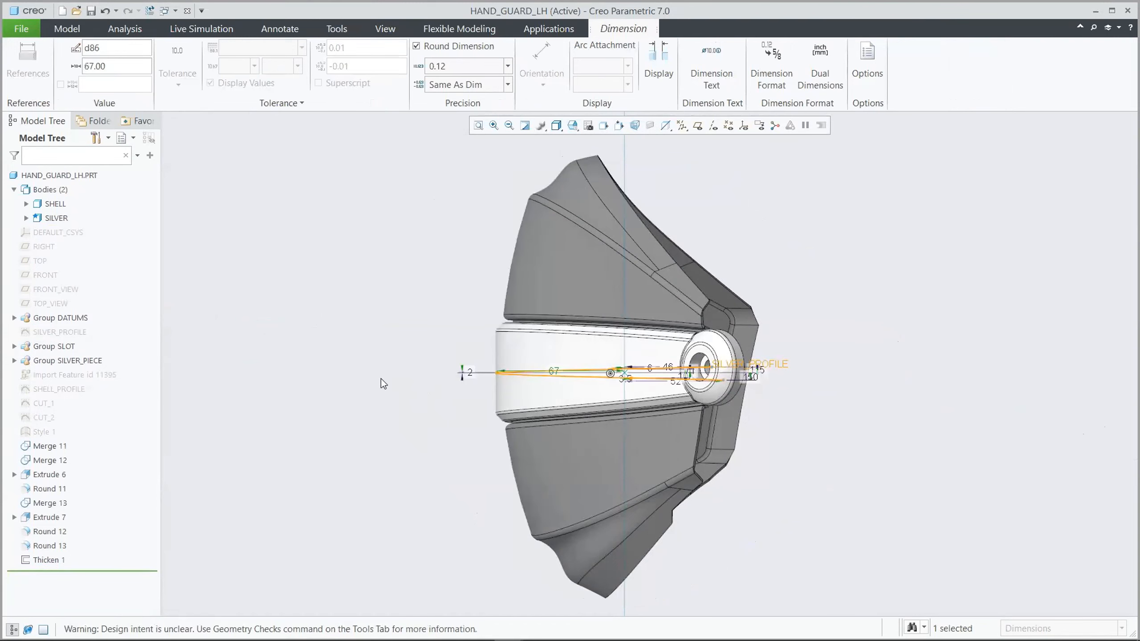
{"action": "left_click", "coordinate": [382, 383]}
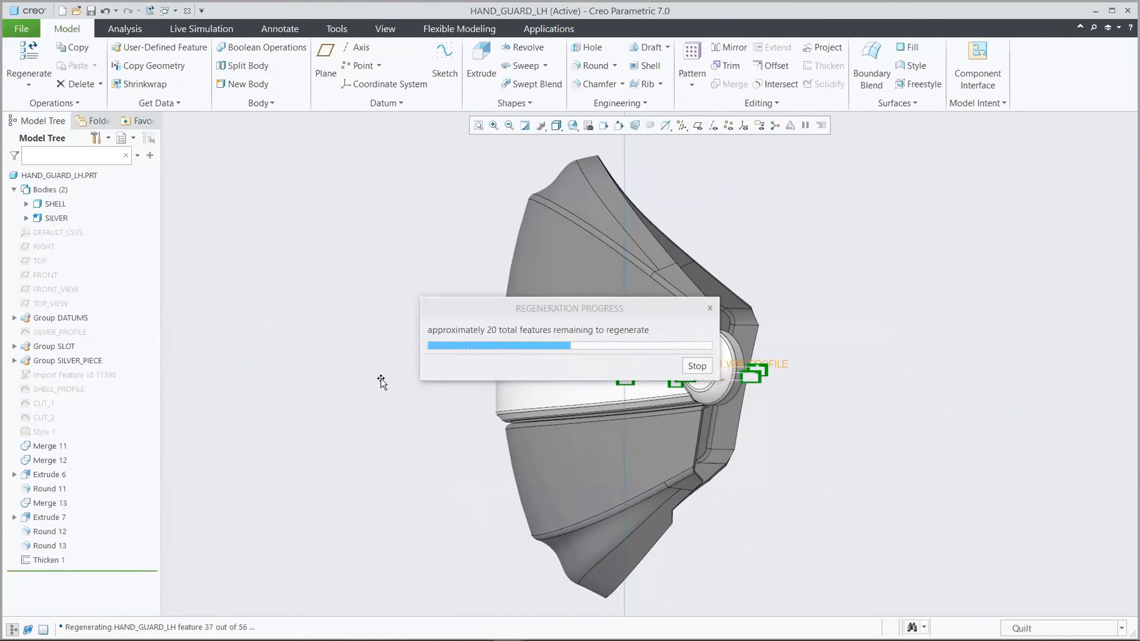
{"action": "key", "text": "ctrl+d"}
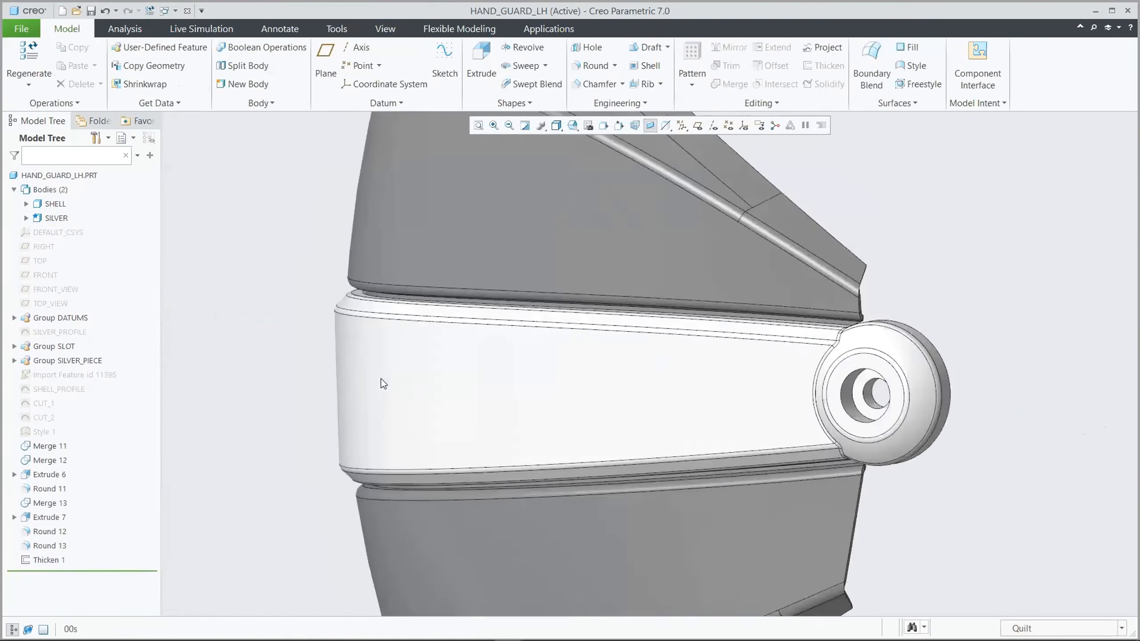
Close the hand guard part, regenerate the 6AP1AL003_ASSY assembly, and inspect both hand guards on the handlebar
{"action": "left_click", "coordinate": [187, 11]}
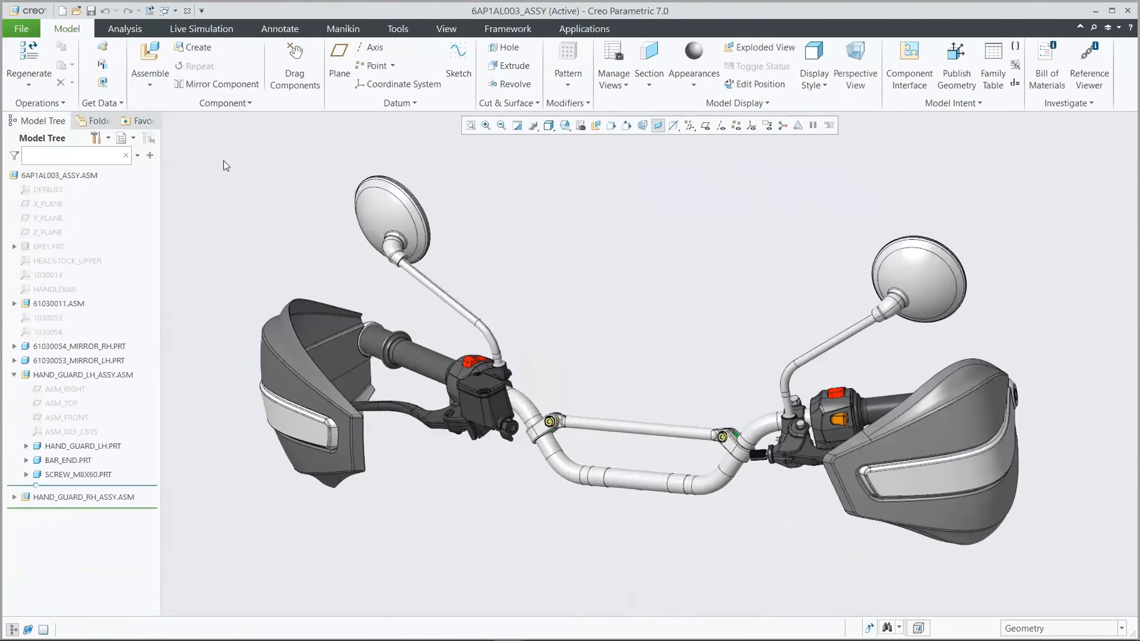
{"action": "left_click", "coordinate": [28, 58]}
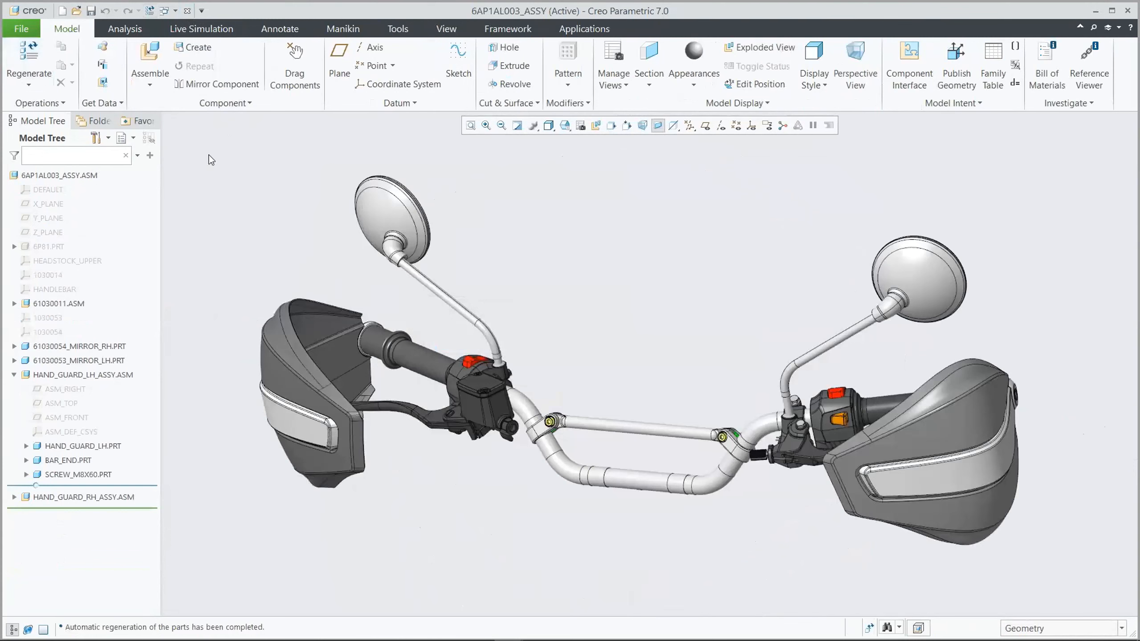
{"action": "left_click", "coordinate": [30, 59]}
{"action": "key", "text": "F1"}
{"action": "key", "text": "F2"}
{"action": "key", "text": "F3"}
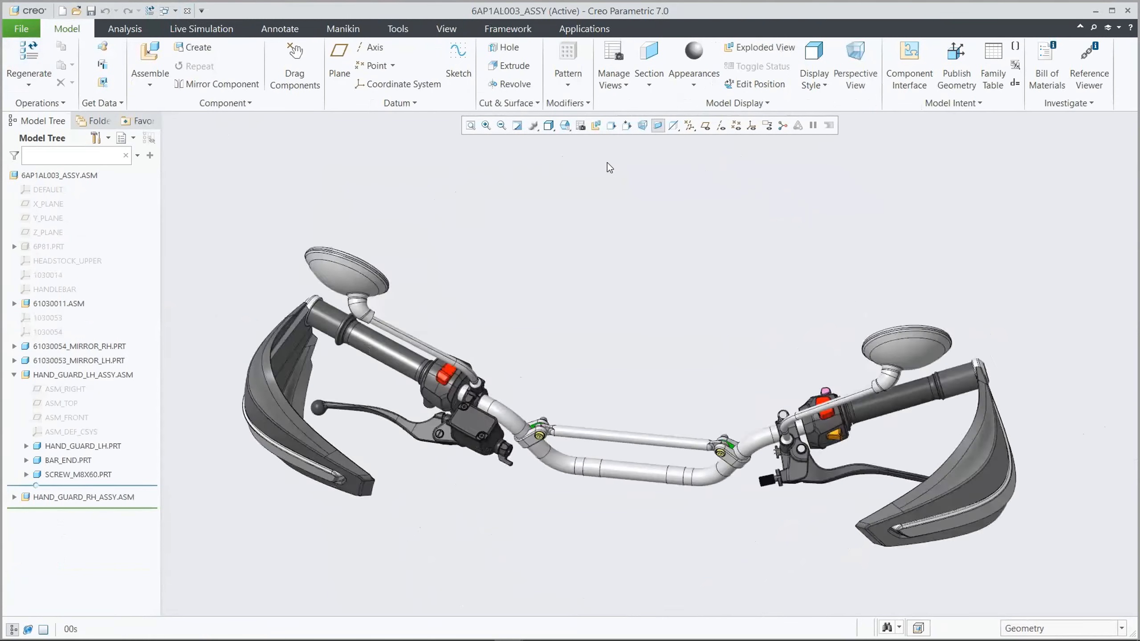